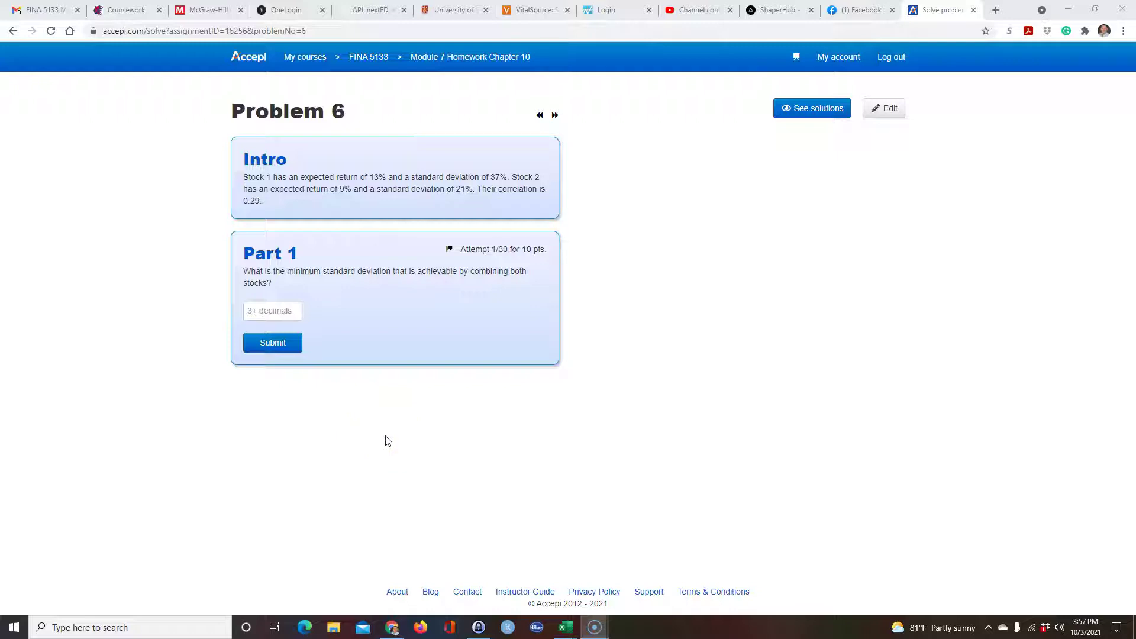
Step: Capture the Problem 6 intro and Part 1 as a screen snip and paste it into the blank Excel sheet, placed around columns L to U
key(super+shift+s)
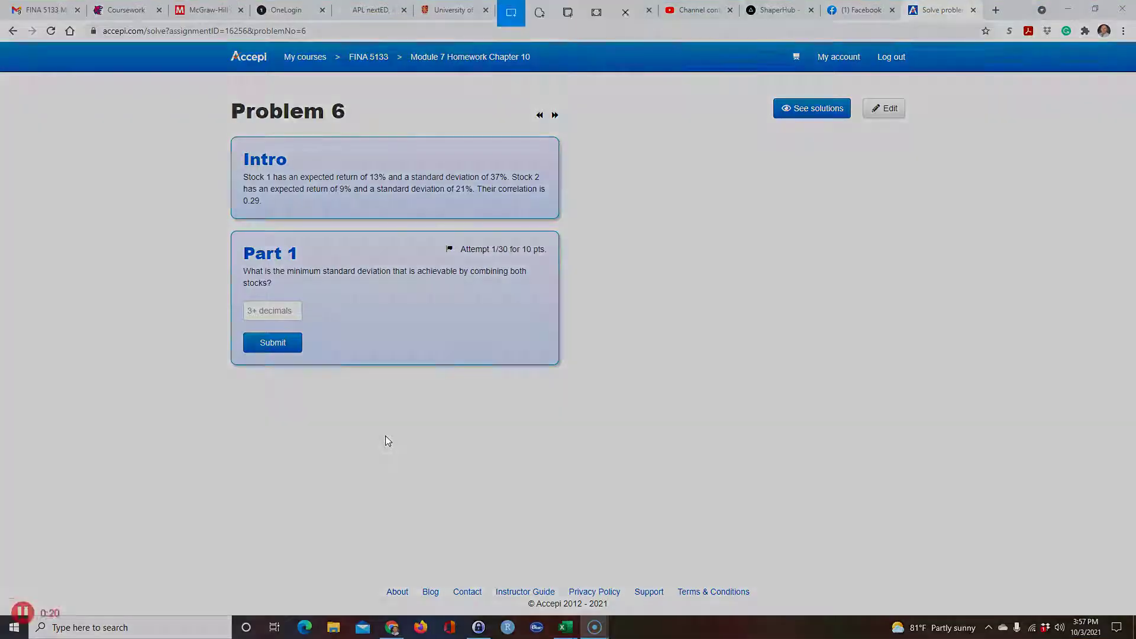
drag(222, 92, 581, 382)
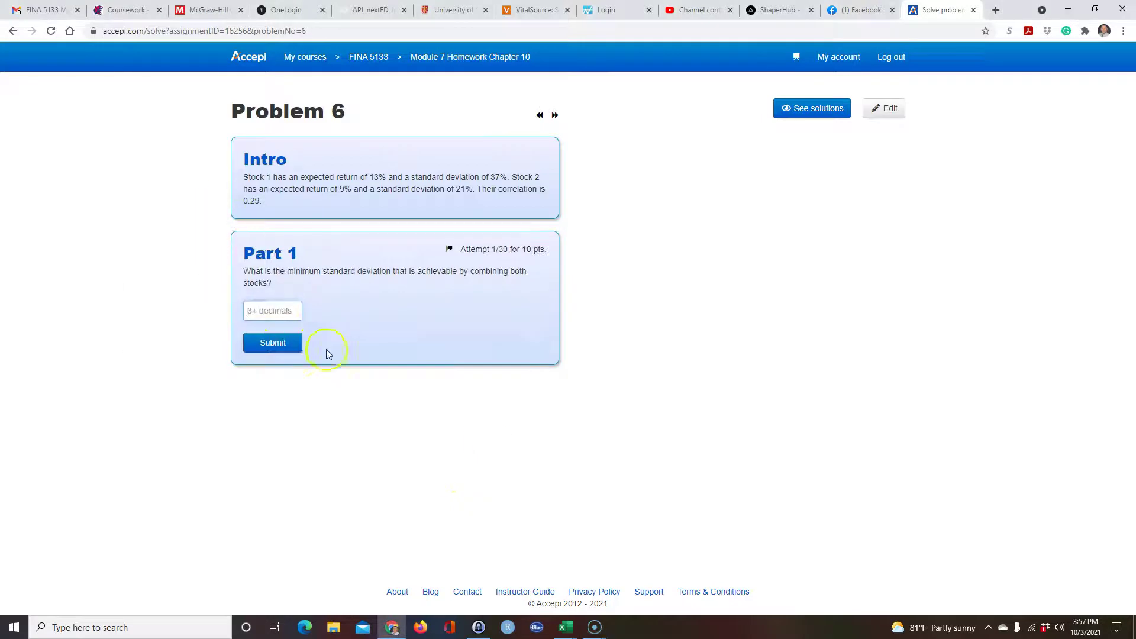
key(alt+Tab)
key(alt+Tab)
key(alt+Tab)
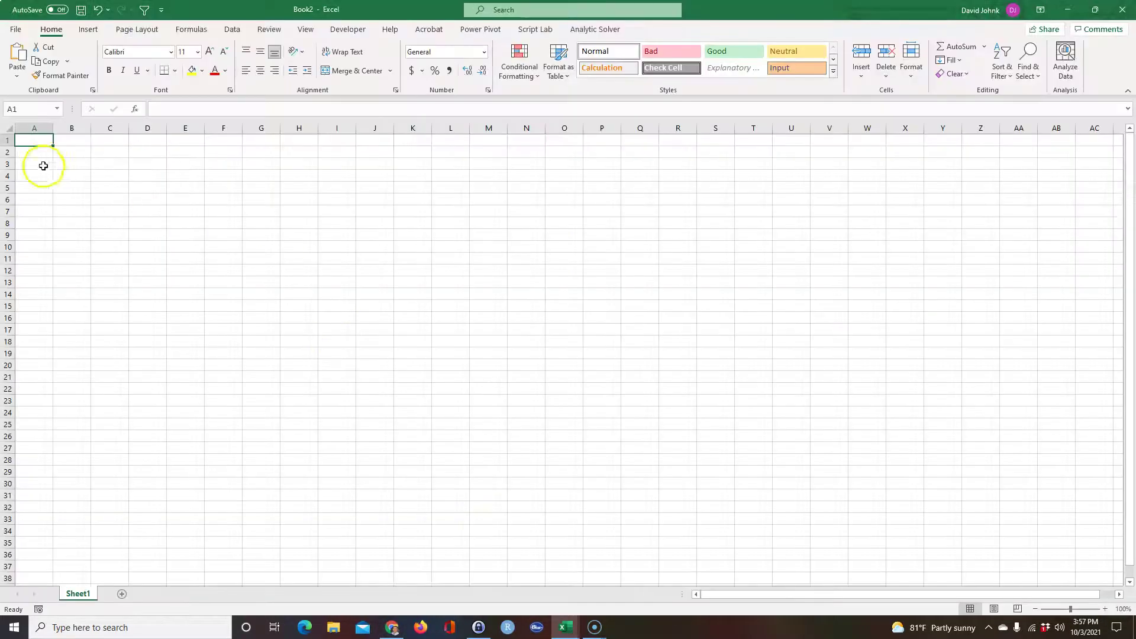
key(ctrl+v)
drag(185, 167, 605, 135)
Step: Enter the heading "Given:" in cell A1 and format it bold and underlined
click(37, 140)
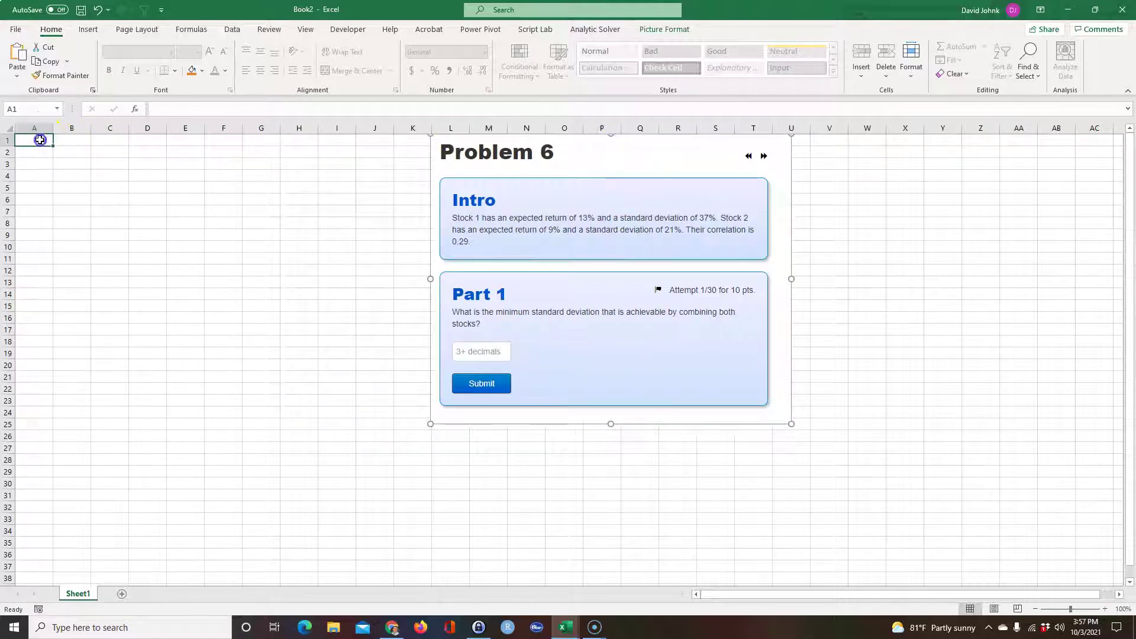
text(Given:)
key(Return)
text(')
click(93, 212)
click(37, 142)
click(109, 70)
click(136, 70)
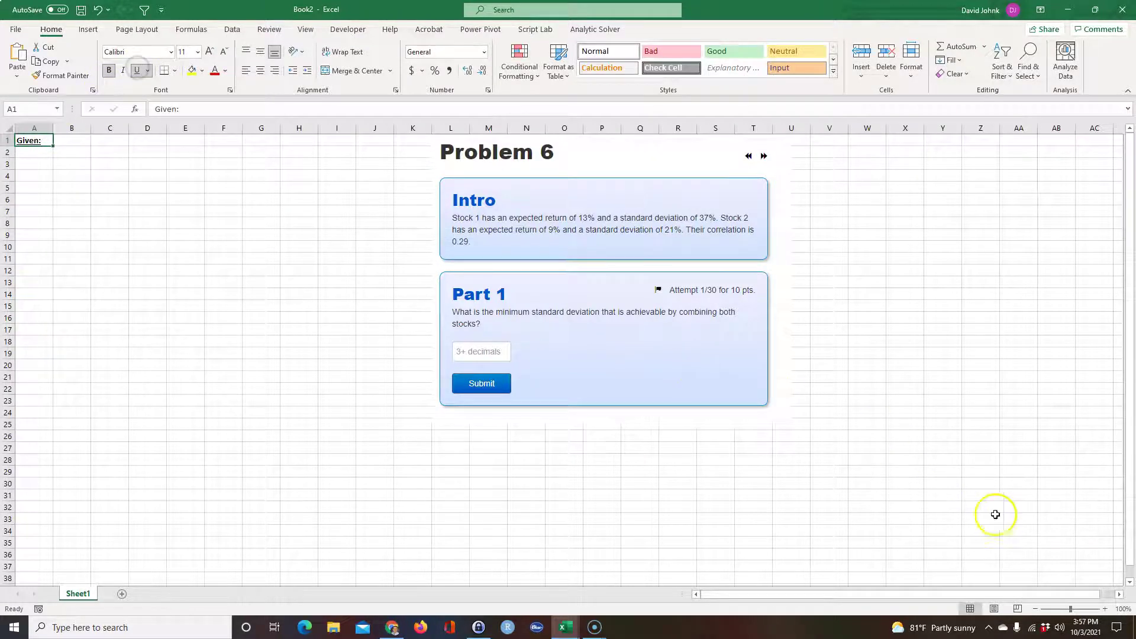
Step: Magnify the sheet to 160%, then shrink the problem picture and place it over about columns G to L
click(1104, 609)
click(1105, 608)
click(1104, 609)
click(1104, 609)
click(1104, 609)
click(1104, 609)
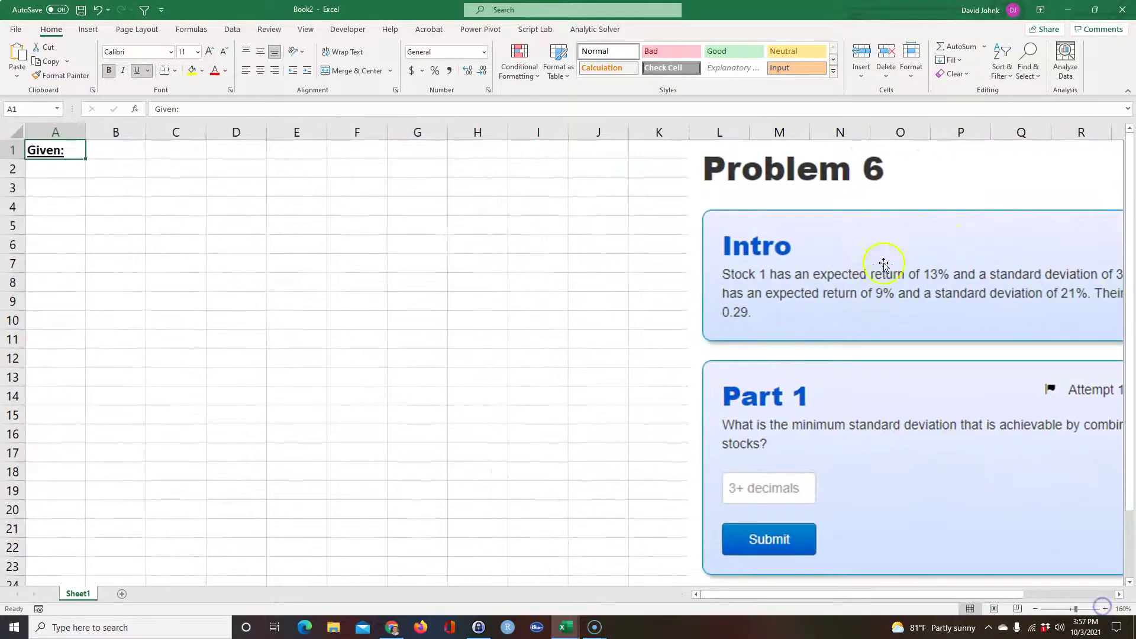
drag(799, 183, 570, 338)
drag(798, 363, 627, 154)
drag(296, 244, 304, 226)
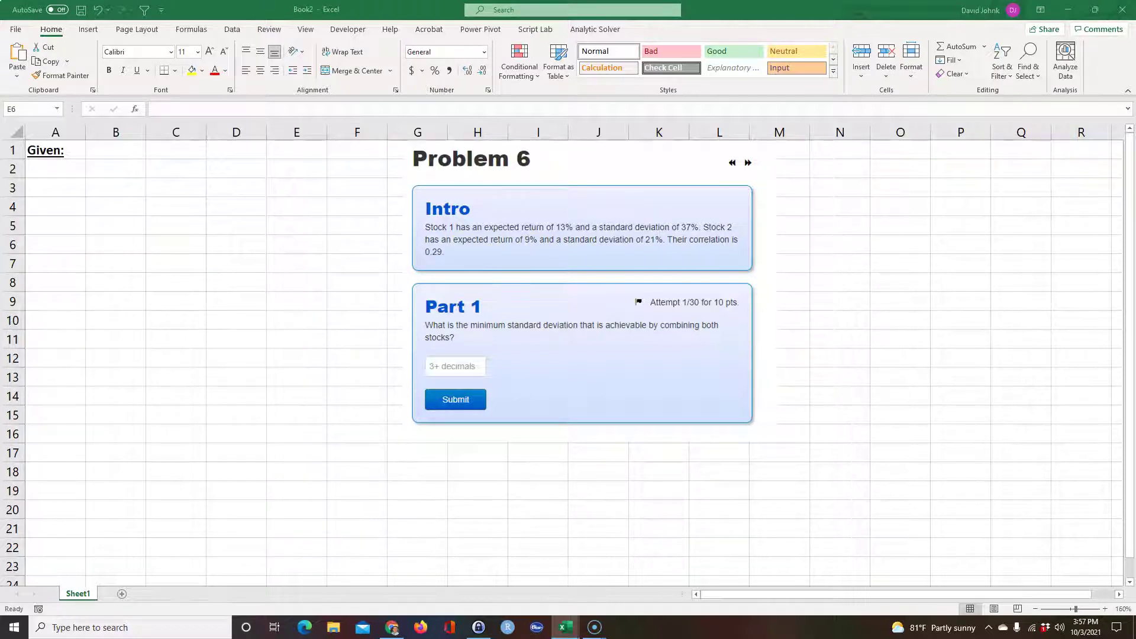
Step: Paste the prepared Given and Find block for Stock 1 and Stock 2 at A2 and widen column A to fit its labels
key(ctrl+c)
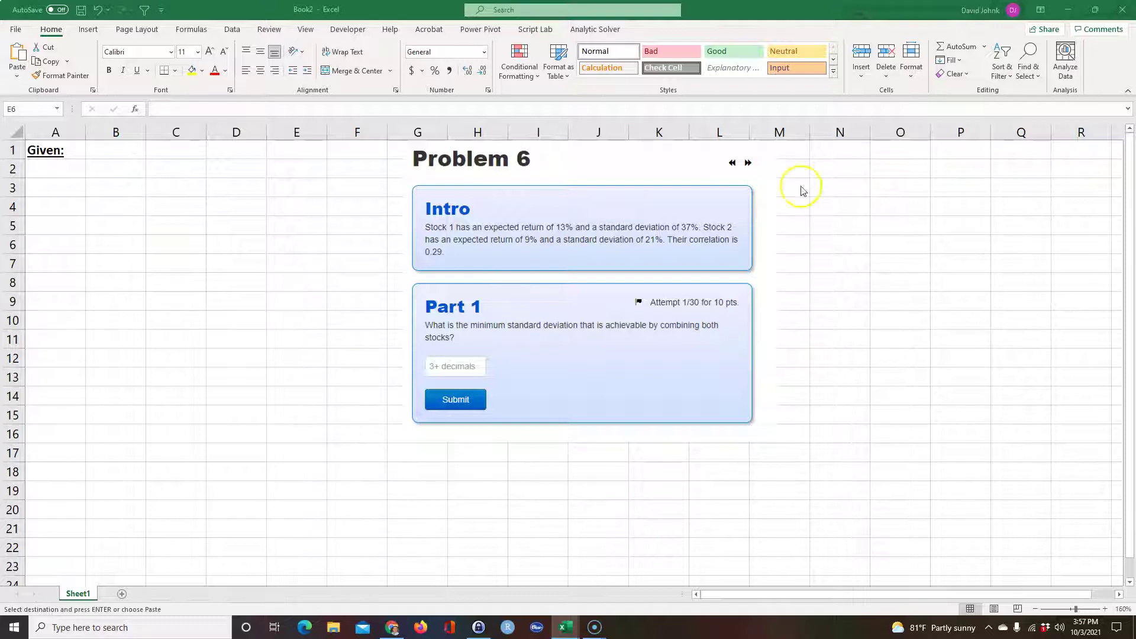
click(44, 167)
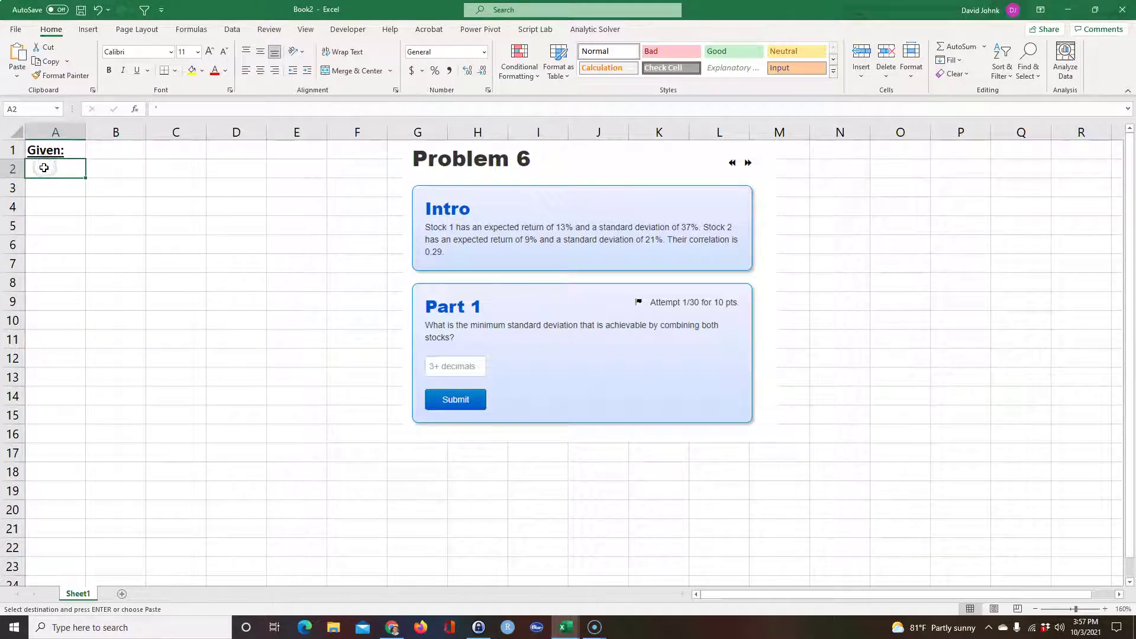
key(ctrl+v)
click(184, 337)
drag(59, 132, 166, 133)
double_click(205, 132)
click(212, 307)
drag(253, 182, 431, 211)
click(381, 224)
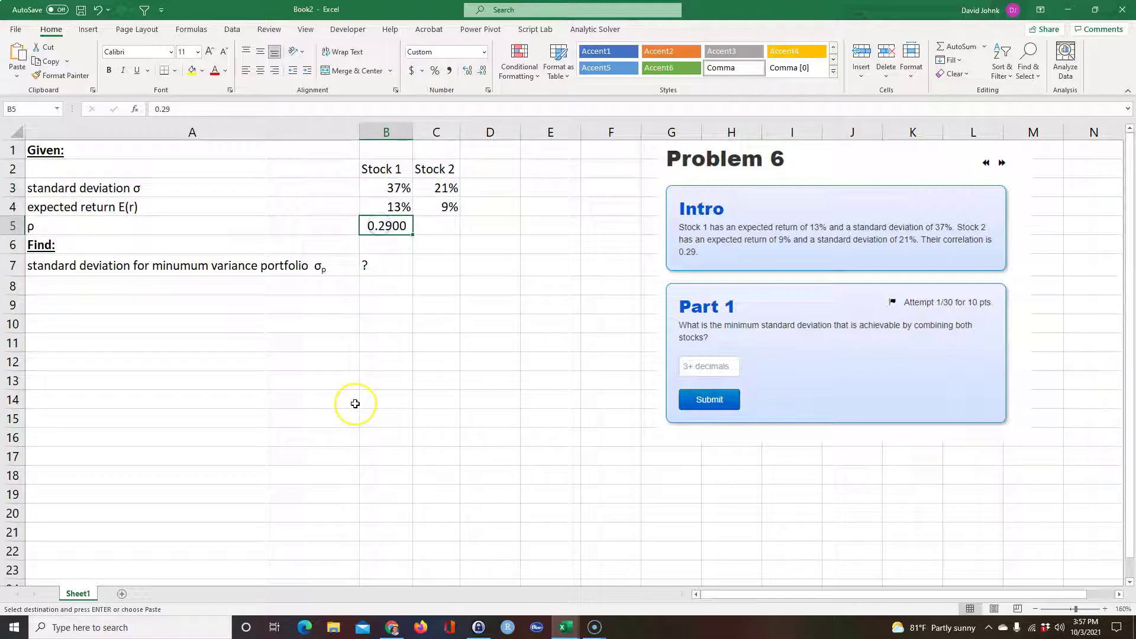
click(83, 266)
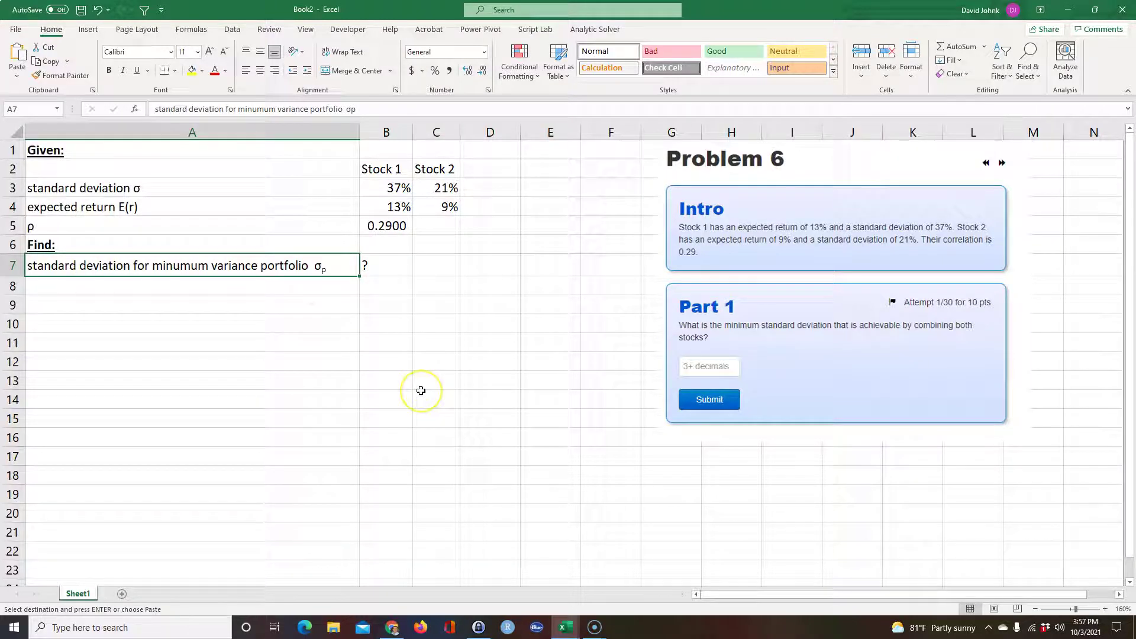
Step: Paste the prepared "Solver Solution:" labels for weights, portfolio expected return and portfolio standard deviation, starting in cell A8
key(ctrl+z)
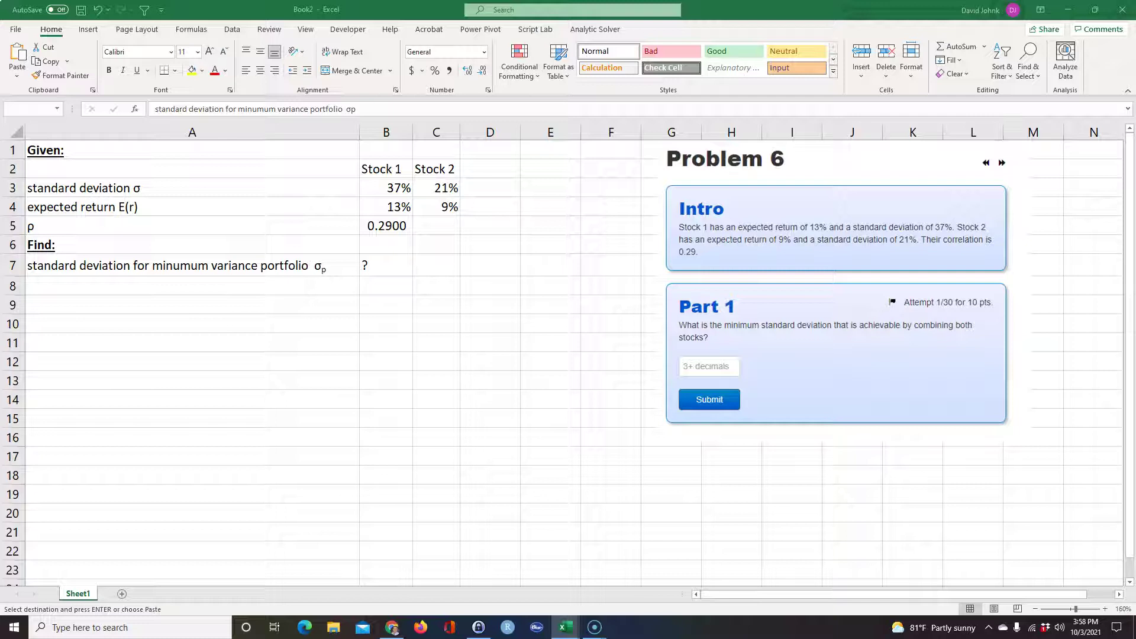
key(Escape)
key(ctrl+c)
click(70, 290)
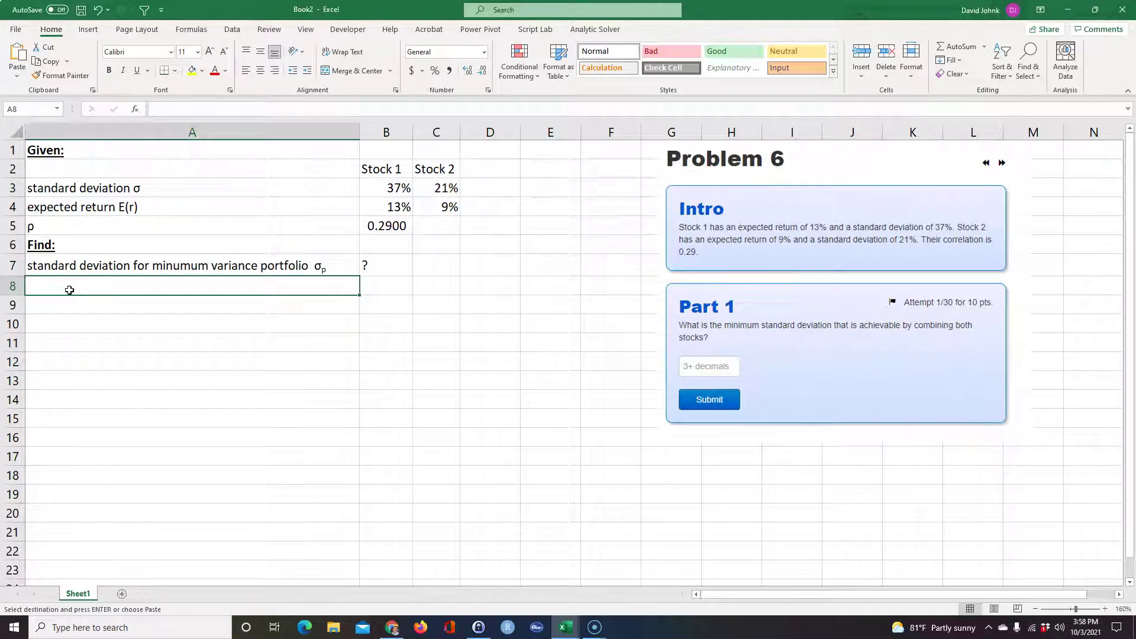
key(ctrl+v)
click(83, 421)
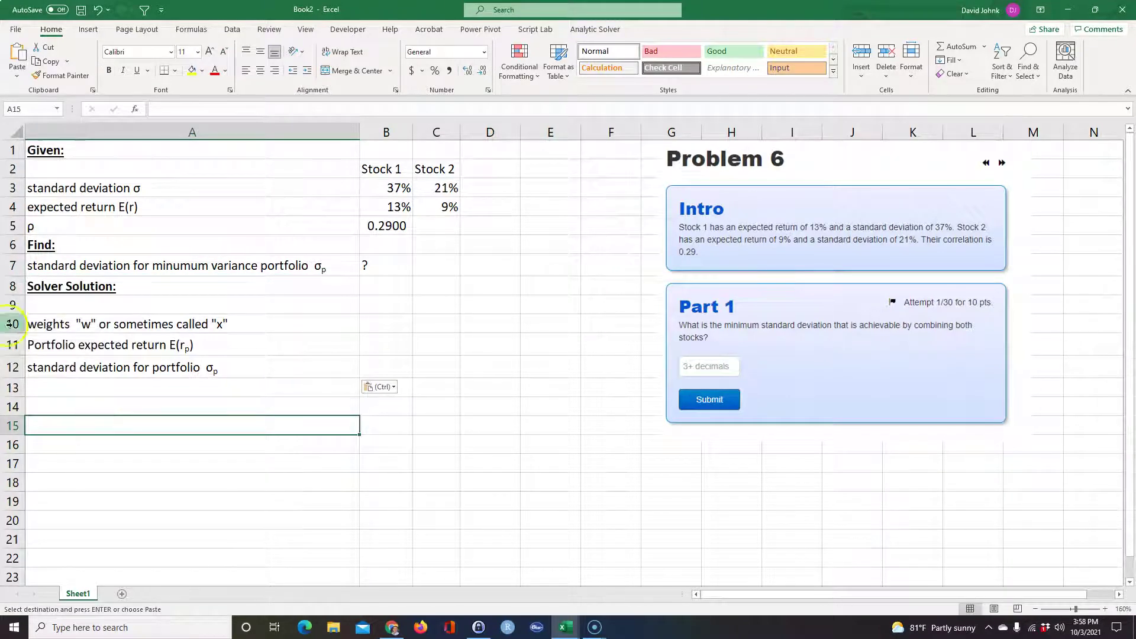
Step: Link the stock headings above the weights row by entering =B2 in B9 and =C2 in C9
click(376, 299)
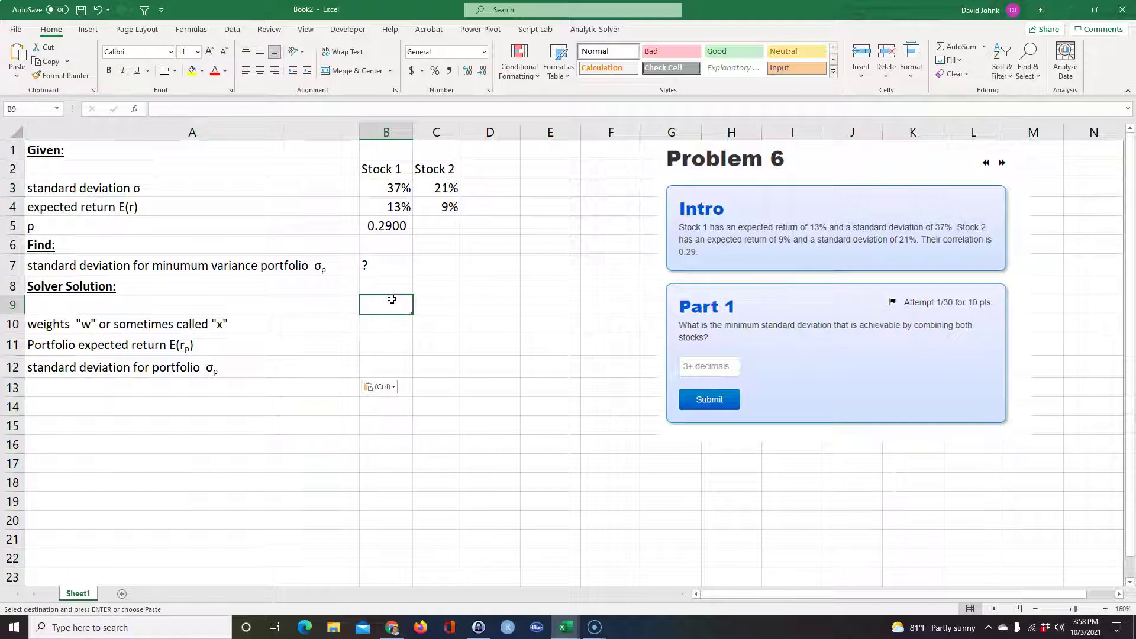
text(=)
click(390, 170)
key(Return)
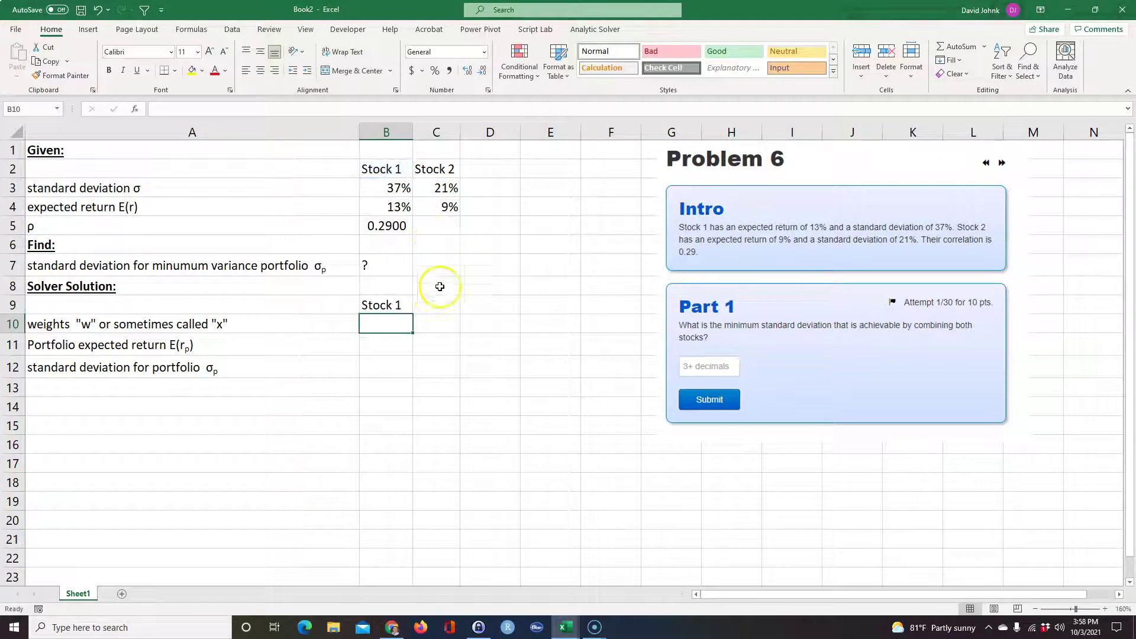
click(436, 304)
text(=)
click(435, 169)
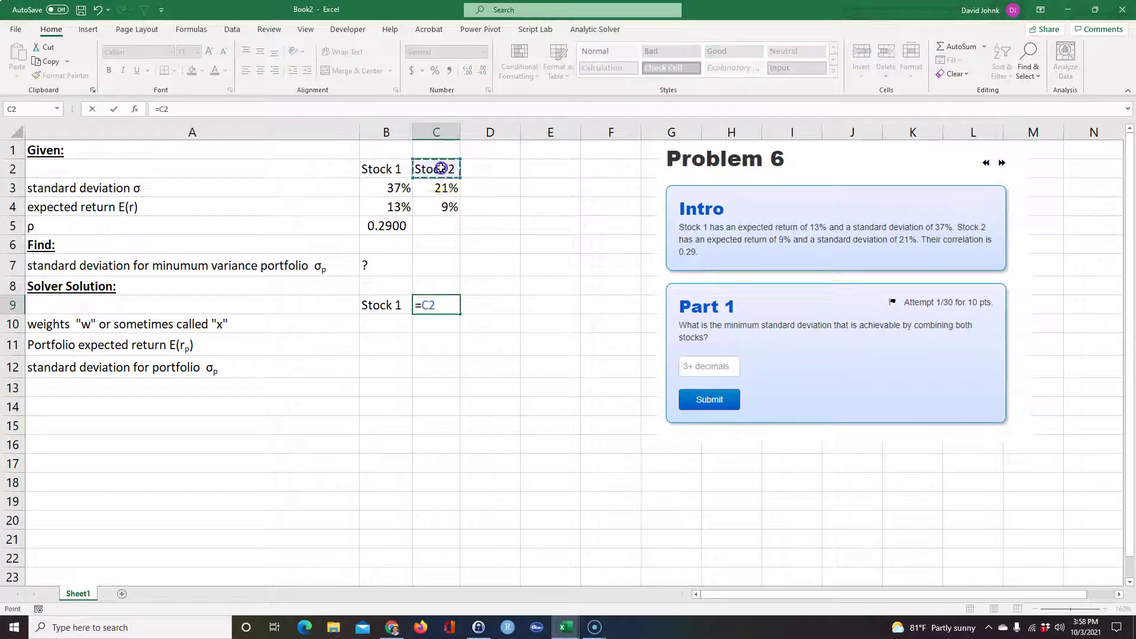
key(Return)
Step: Move the problem picture further right so that it starts at about column I
click(280, 450)
click(184, 331)
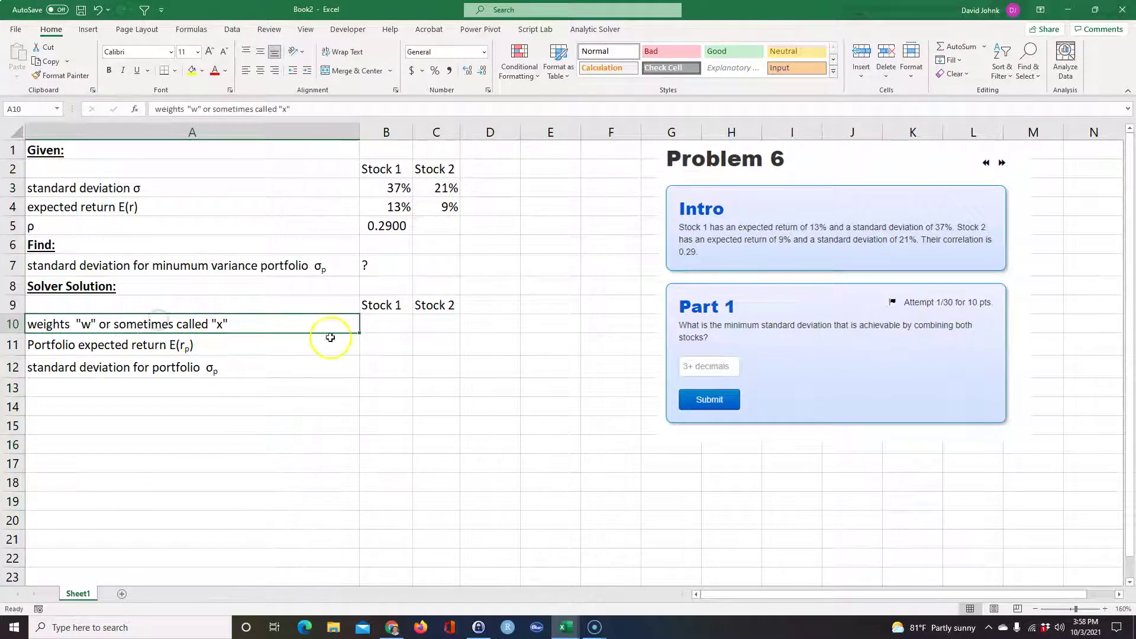
click(707, 279)
drag(707, 279, 832, 279)
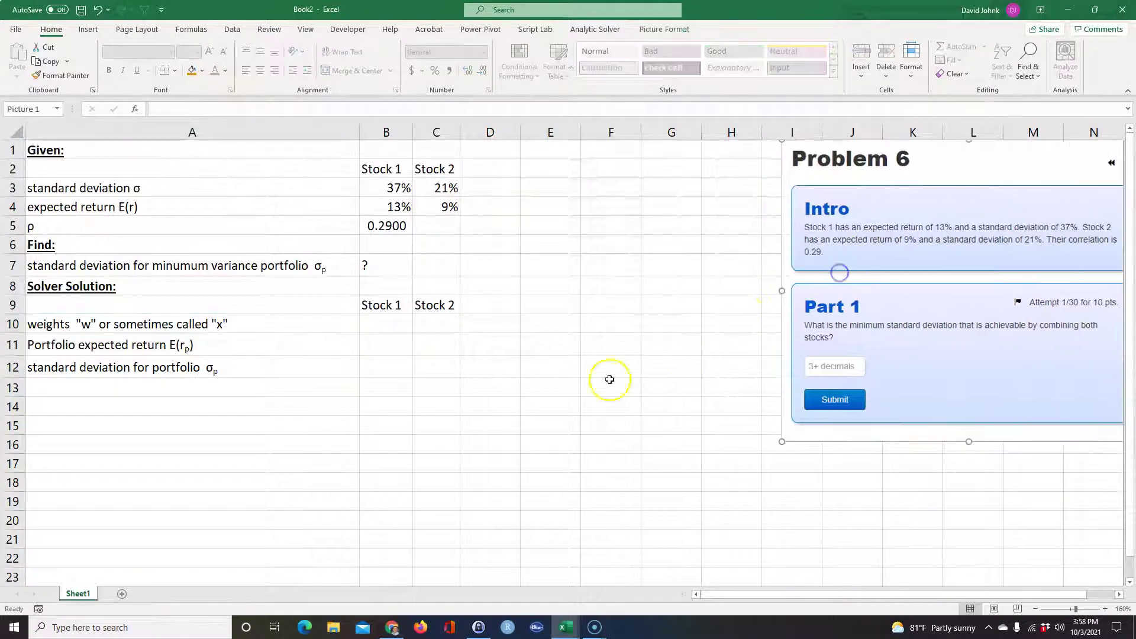
Step: Set the Stock 1 weight in B10 to 50% and calculate the Stock 2 weight in C10 with =1-B10
click(377, 319)
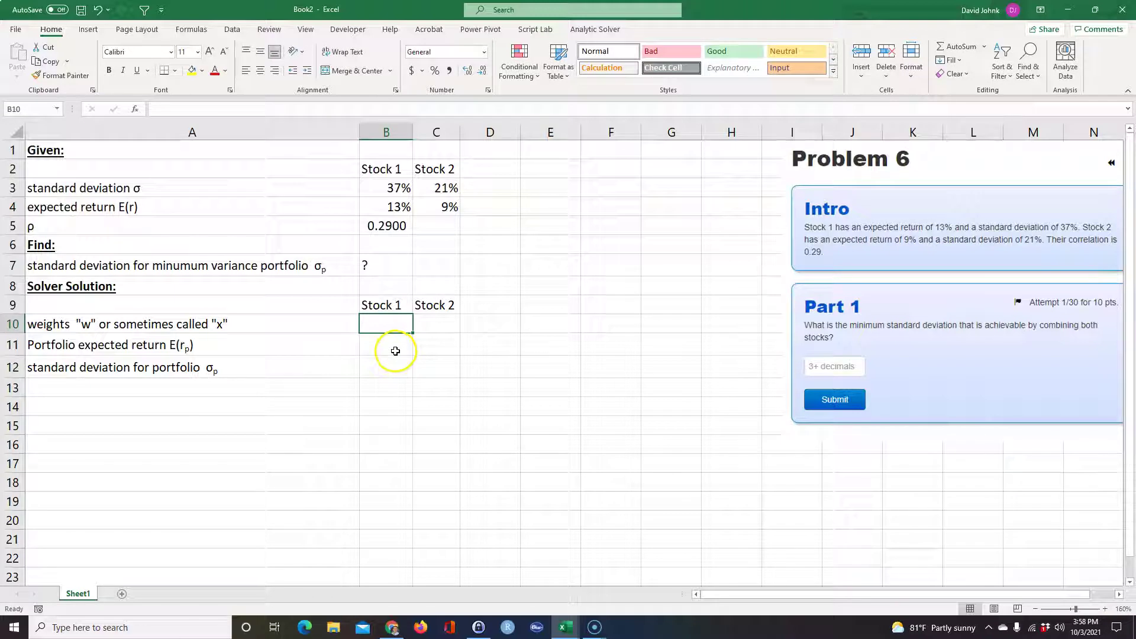
text(50)
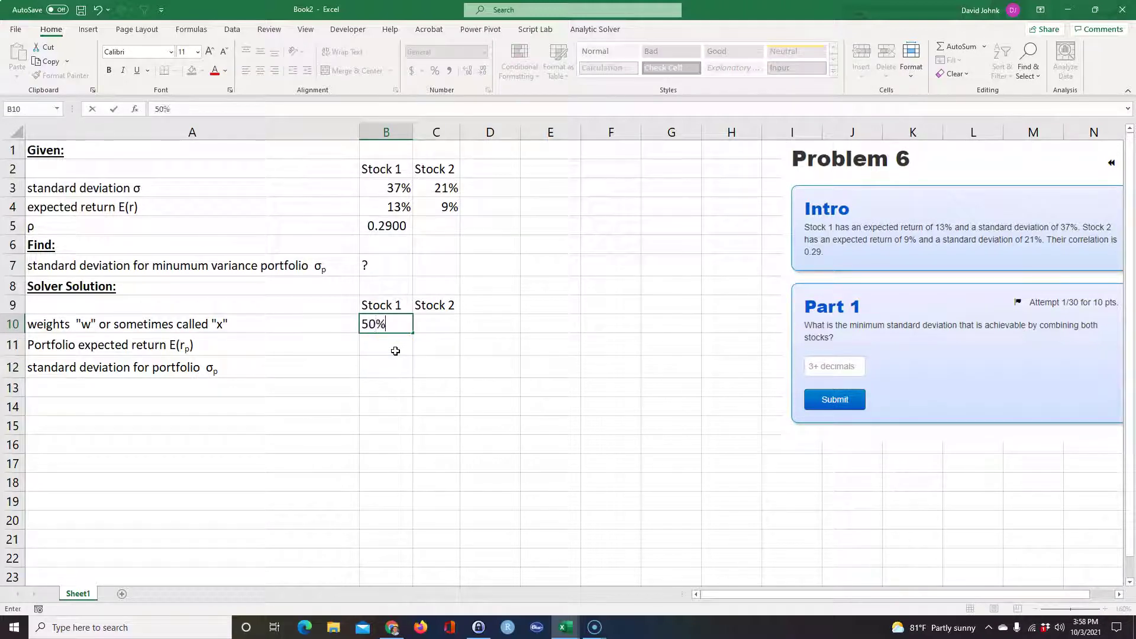
key(Tab)
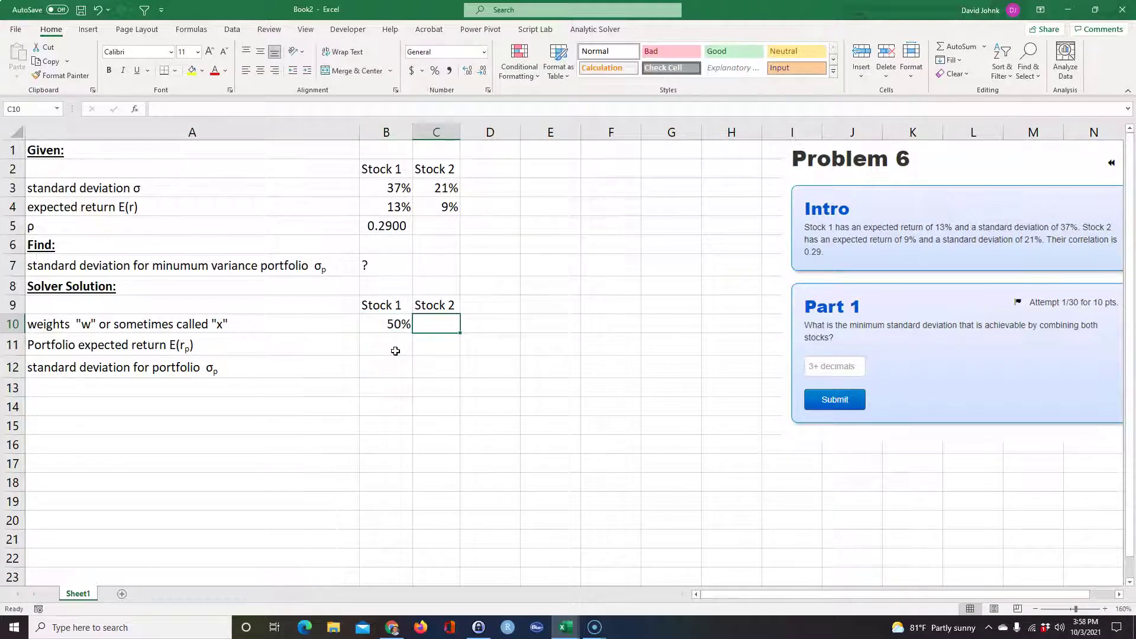
text(=)
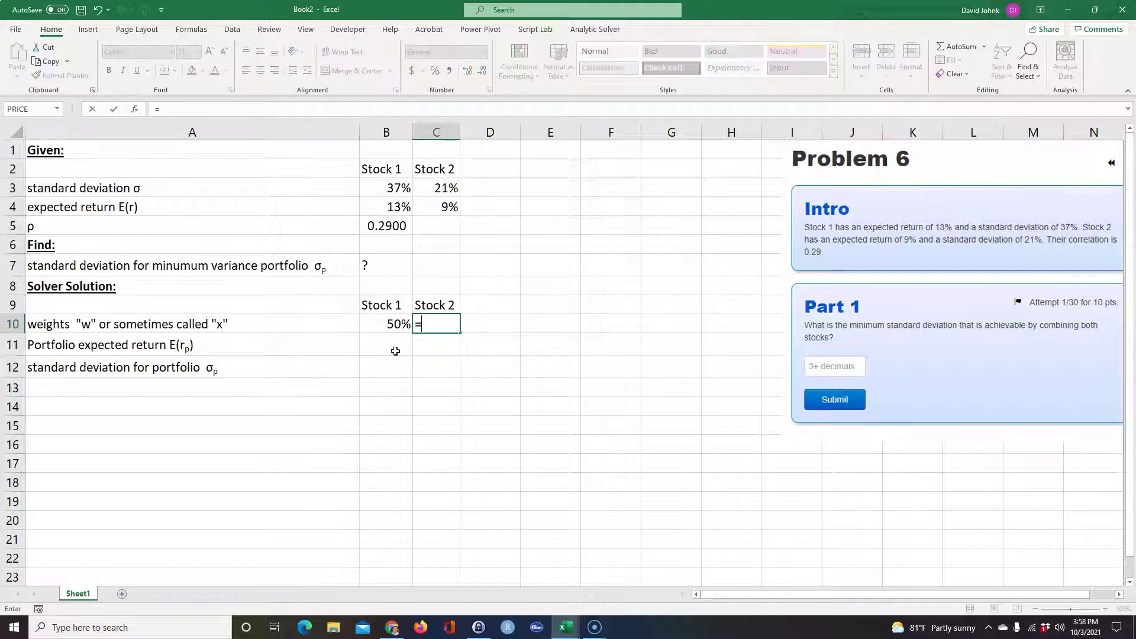
text(1-)
click(397, 322)
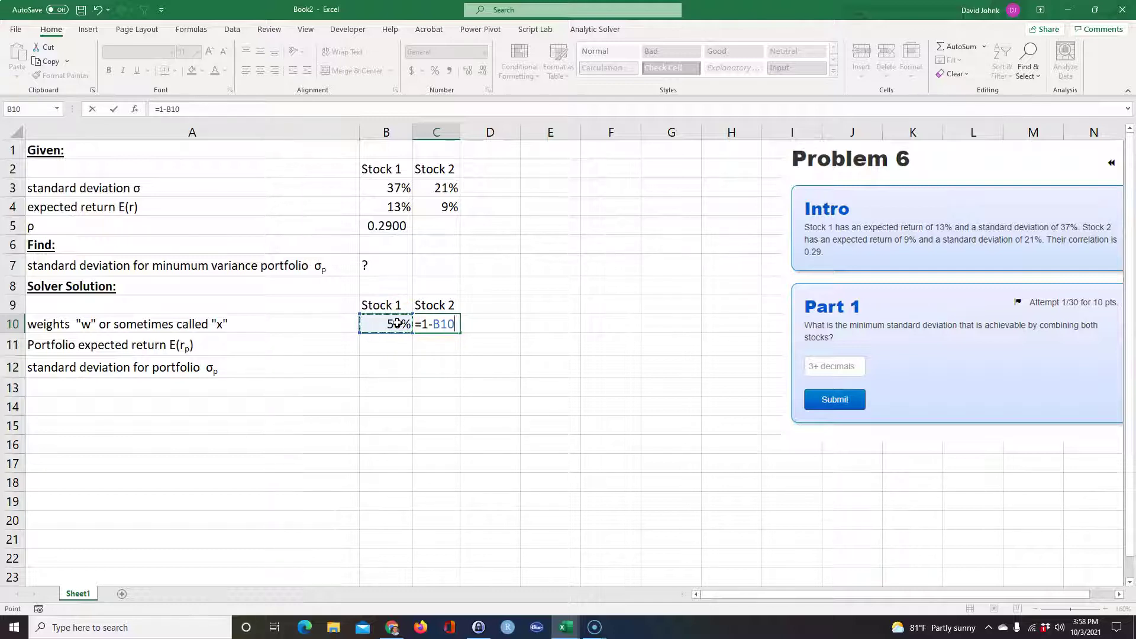
key(Return)
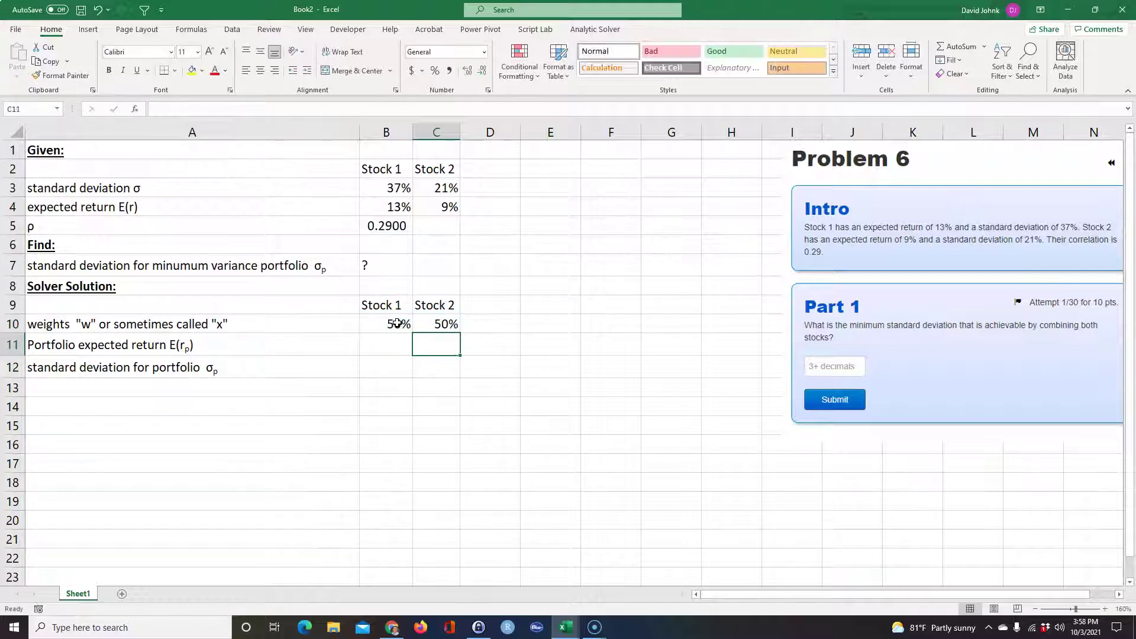
Step: Total the two stock weights in D10 with AutoSum and compare it with the Stock 2 weight cell
click(475, 326)
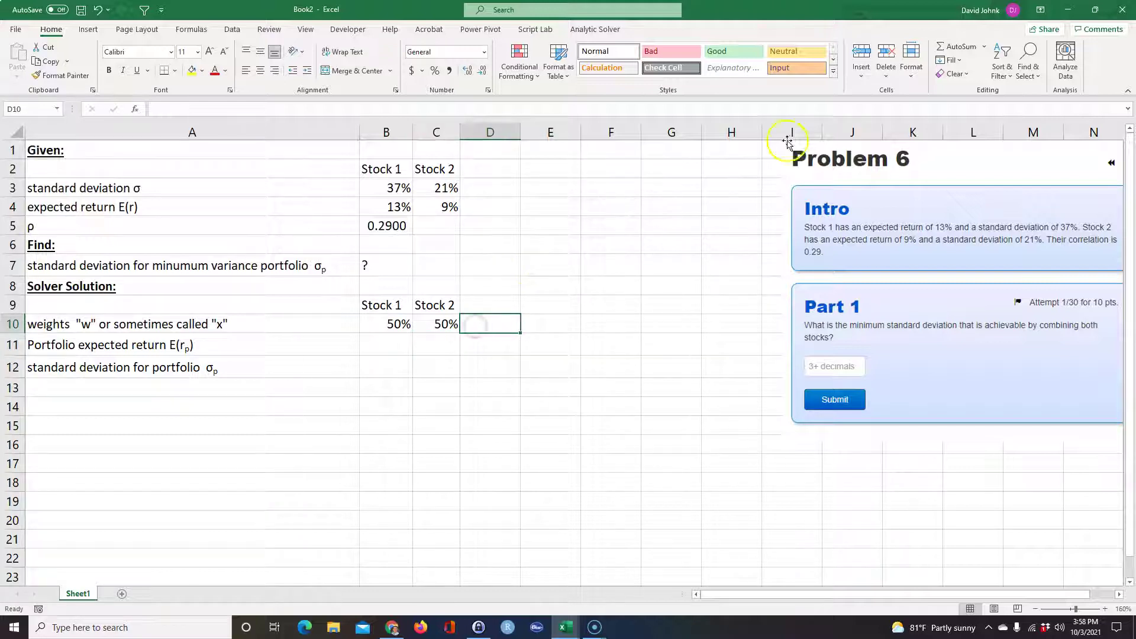
click(956, 47)
key(Return)
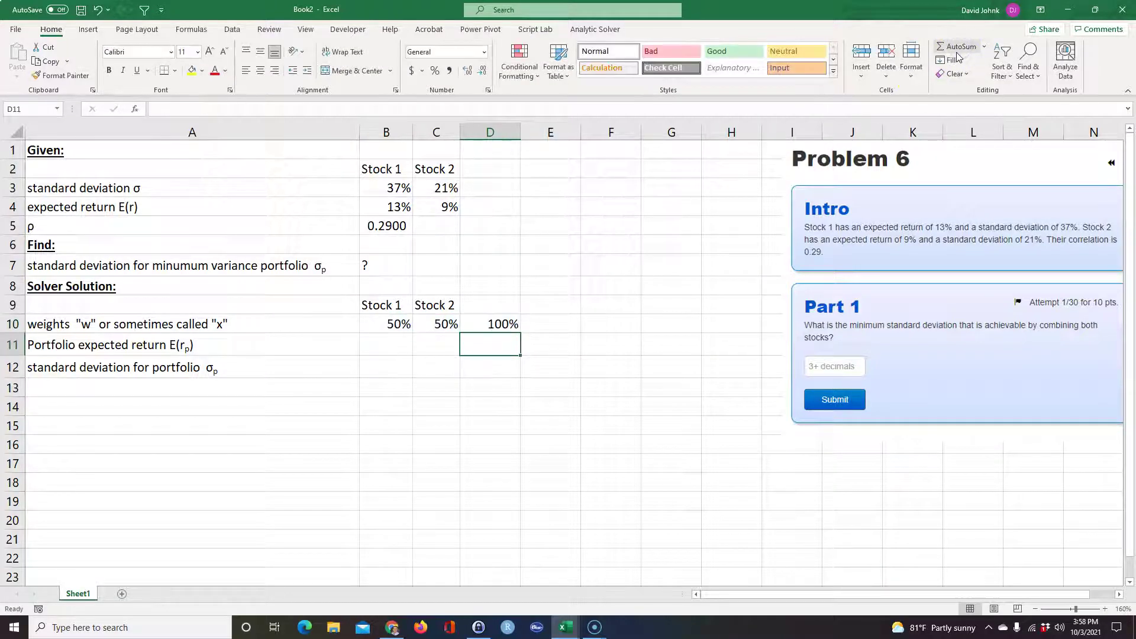
click(438, 324)
click(493, 324)
click(441, 324)
click(484, 324)
Step: Change the Stock 1 weight in B10 to 25% and check the dependent Stock 2 weight and total
click(394, 324)
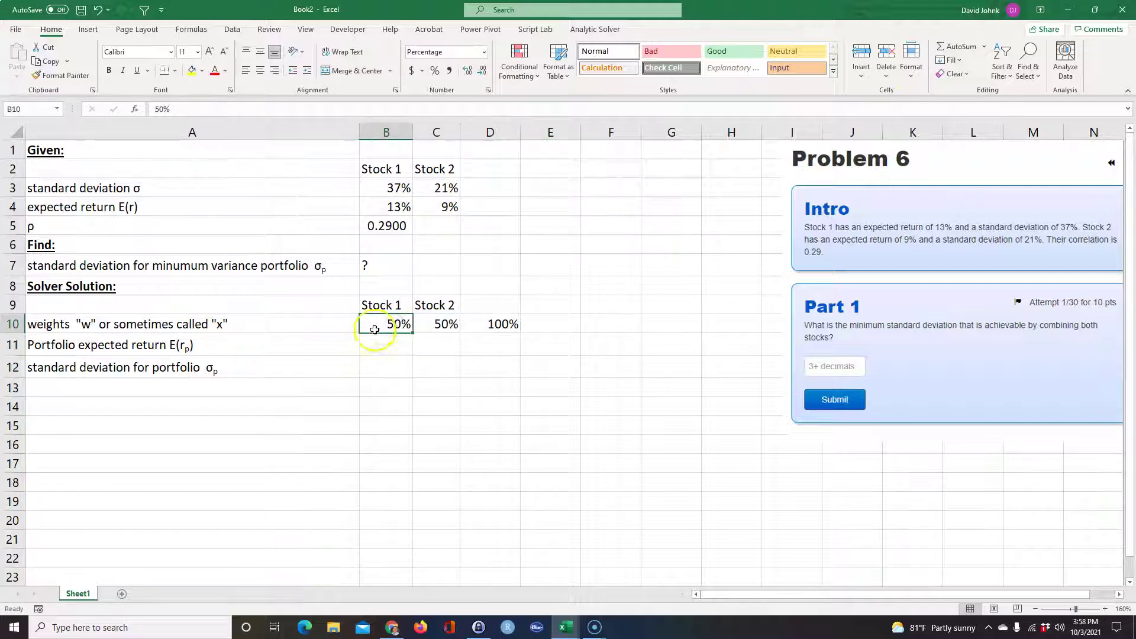
text(25)
key(Return)
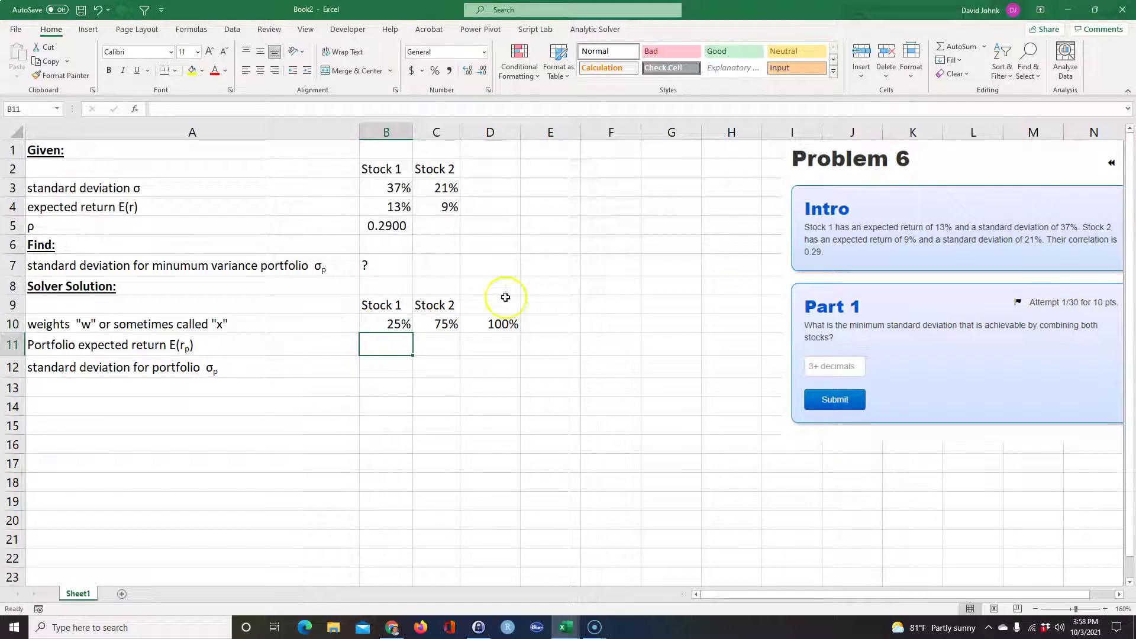
click(446, 324)
click(501, 324)
click(382, 323)
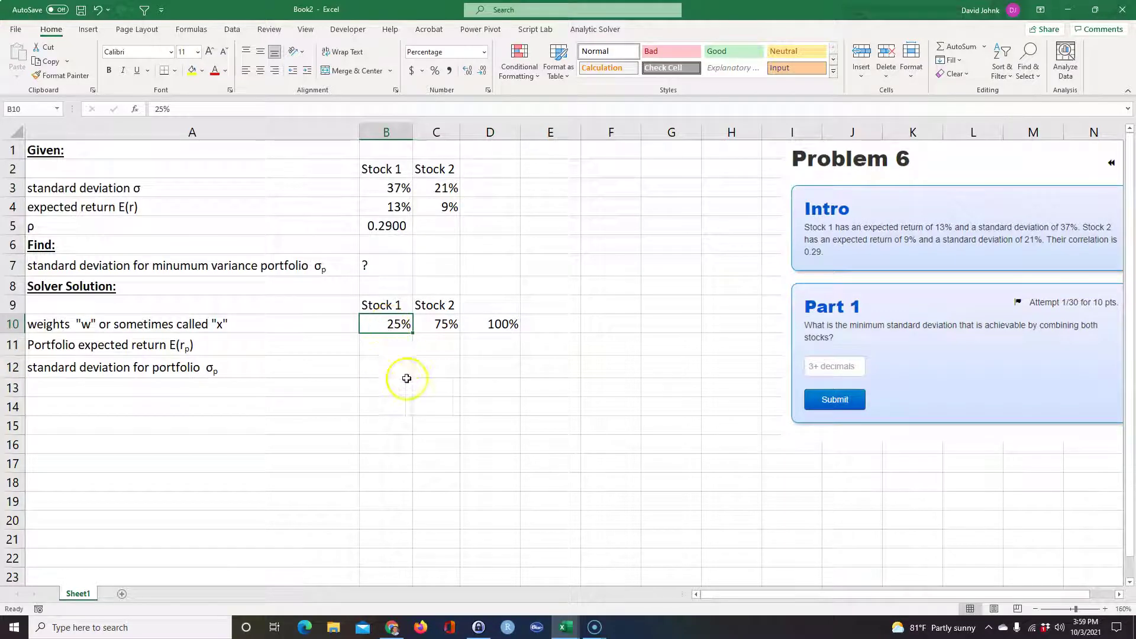
click(440, 324)
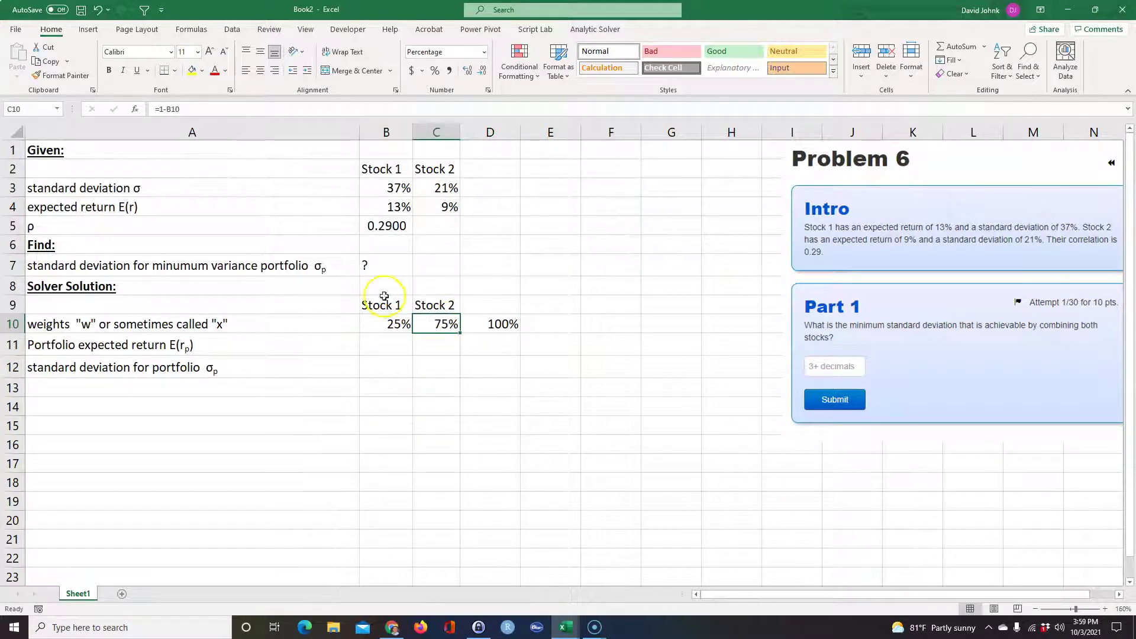
Step: Calculate the portfolio expected return in B11 with =SUMPRODUCT(B10:C10,B4:C4)
click(383, 170)
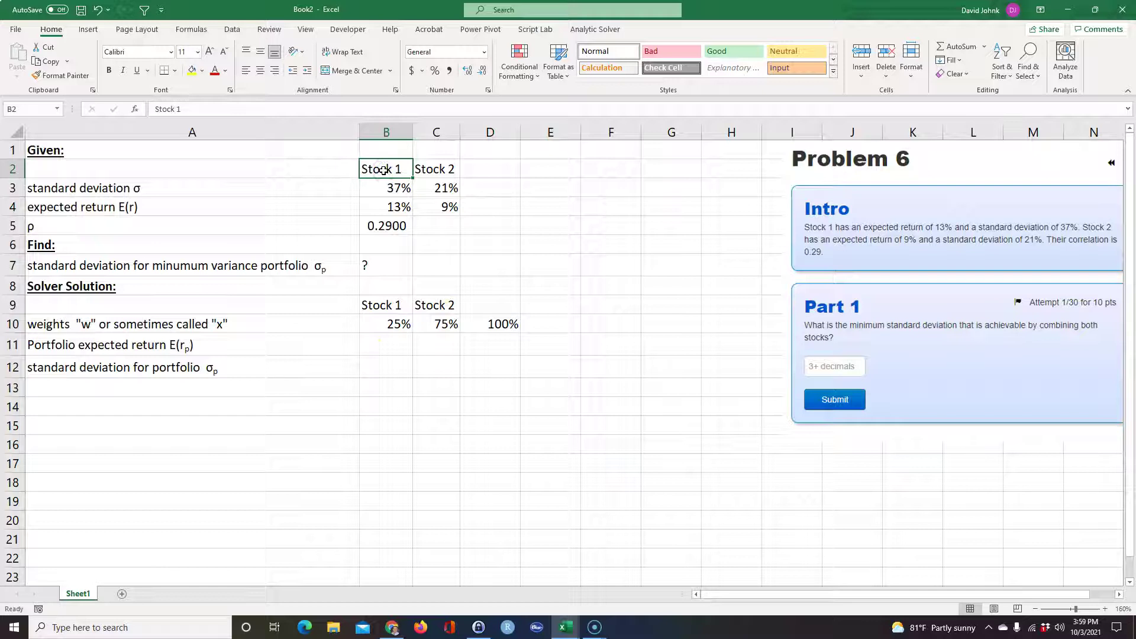
click(443, 169)
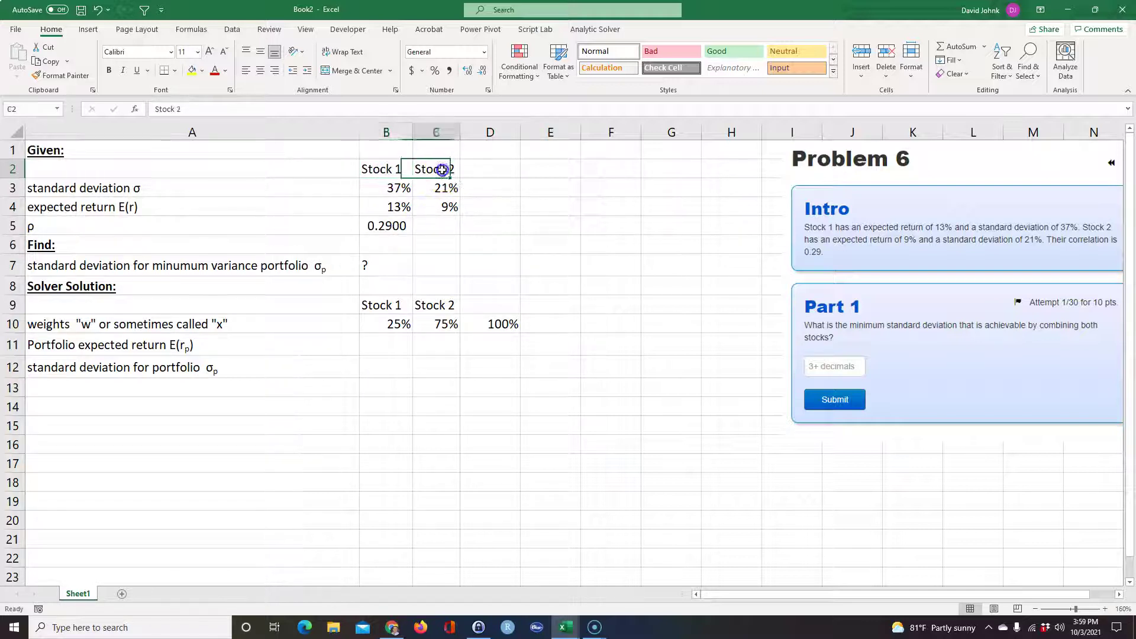
click(402, 344)
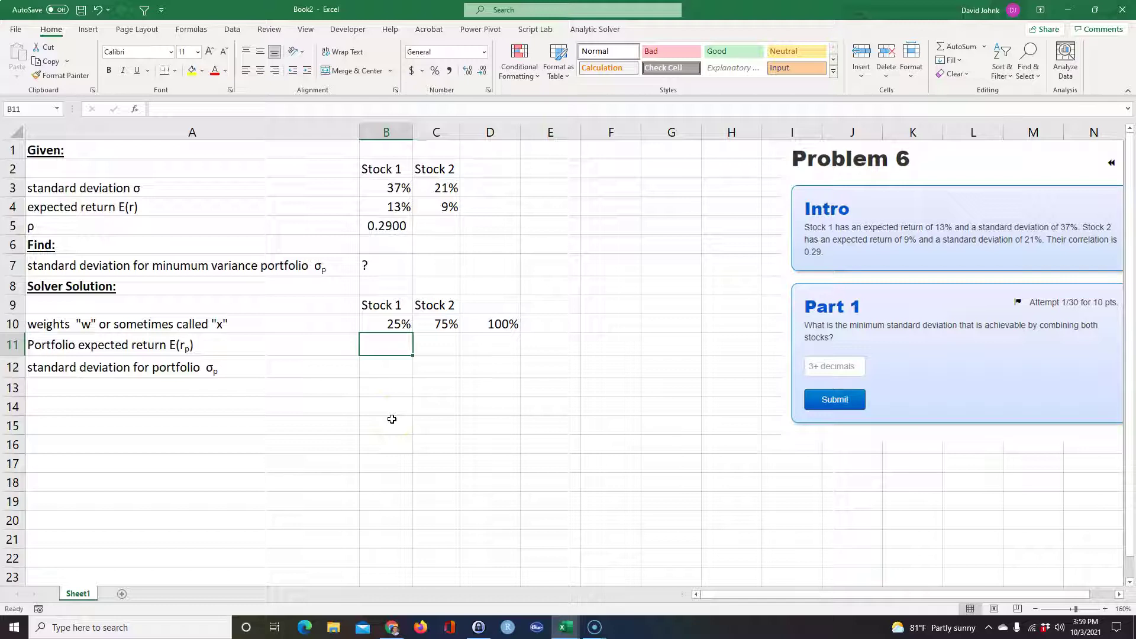
text(=sumpr)
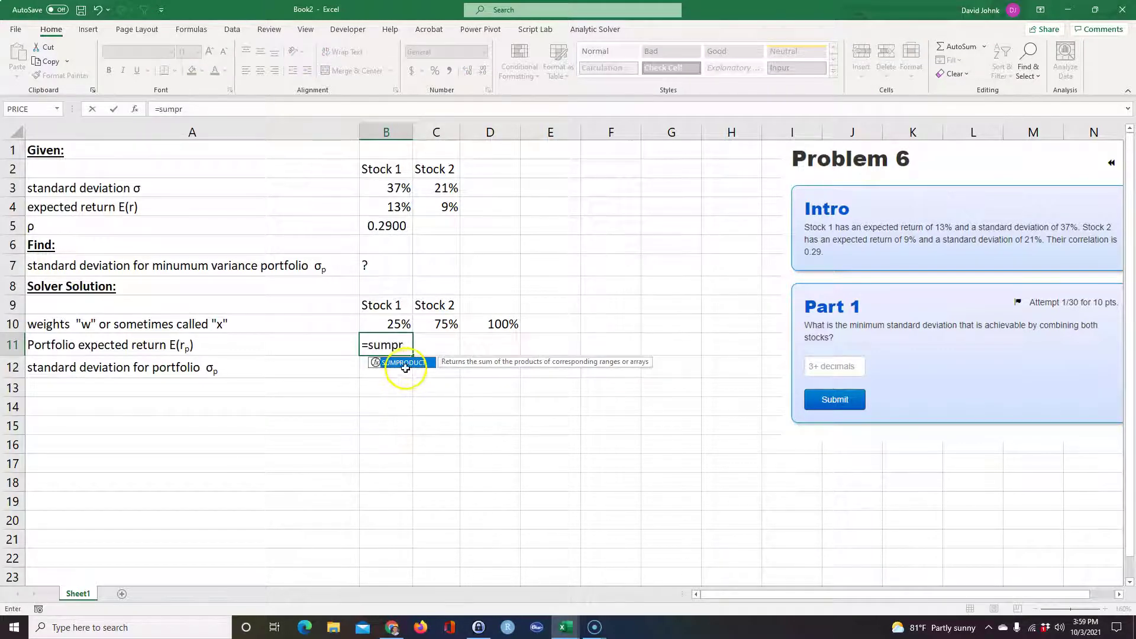
click(408, 365)
text(r)
double_click(407, 366)
drag(395, 323, 425, 328)
text(,)
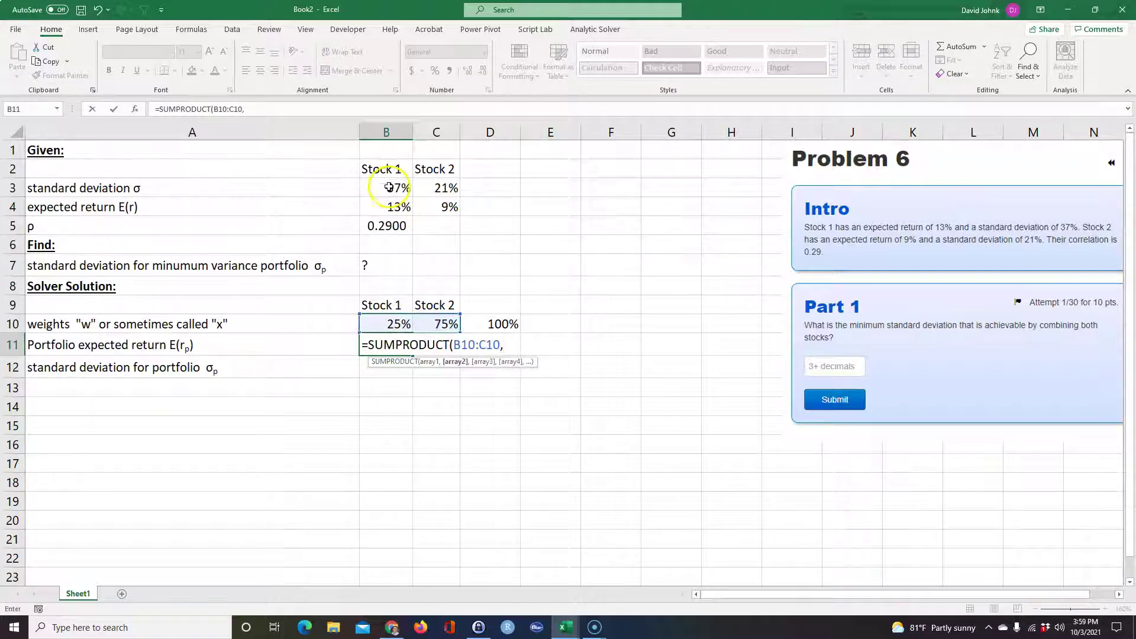
drag(389, 188, 436, 208)
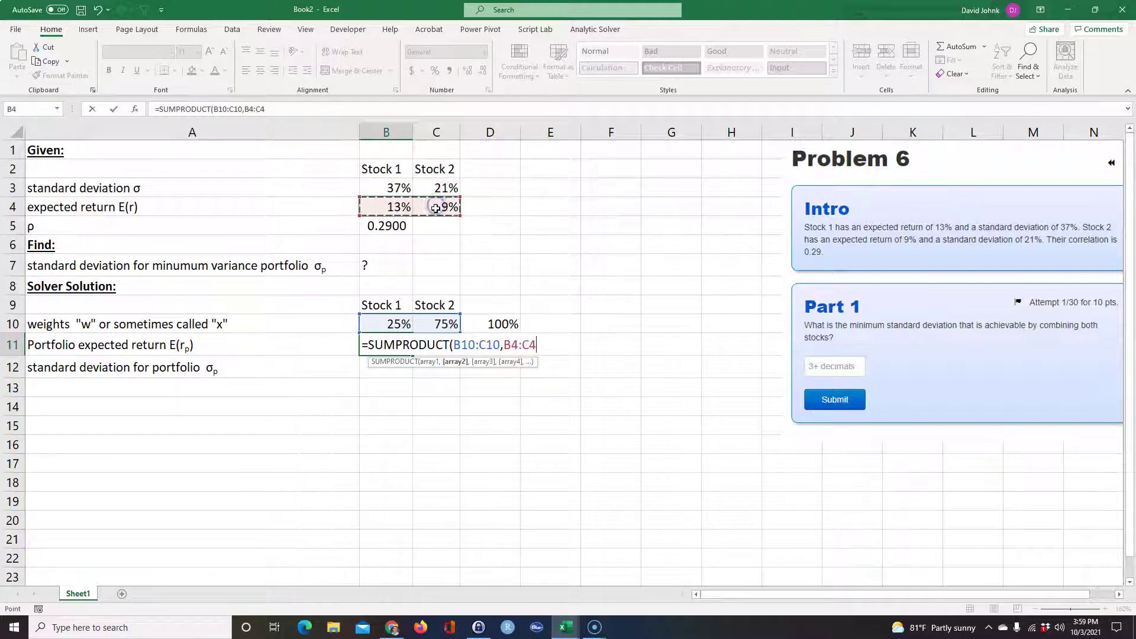
key(Return)
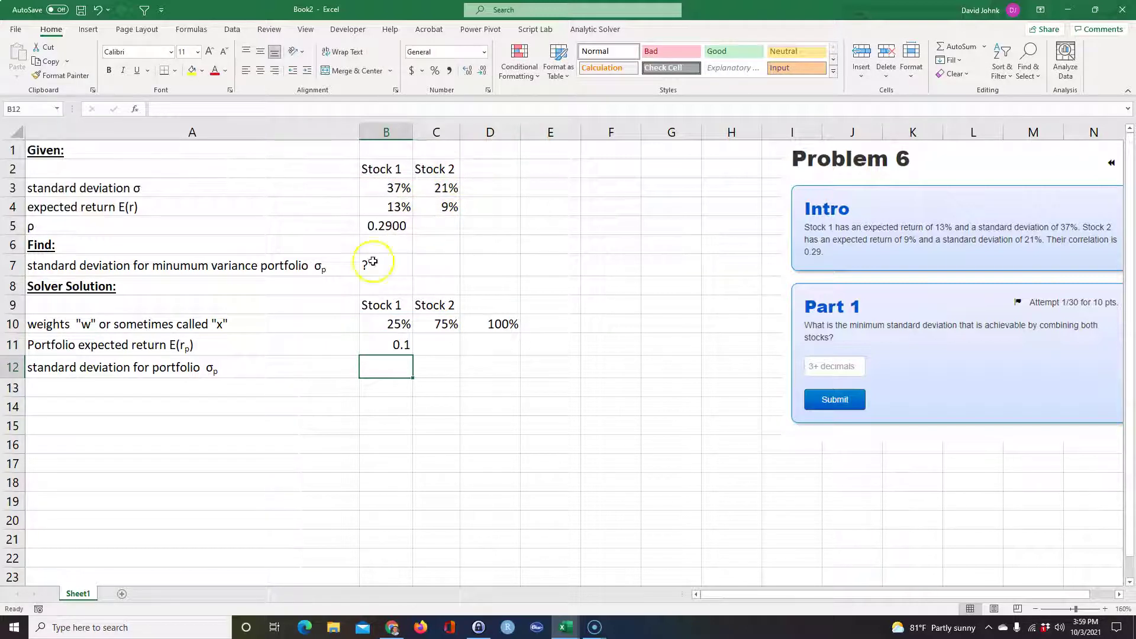
Step: Format the portfolio expected return in B11 as a percentage with two decimal places
click(385, 344)
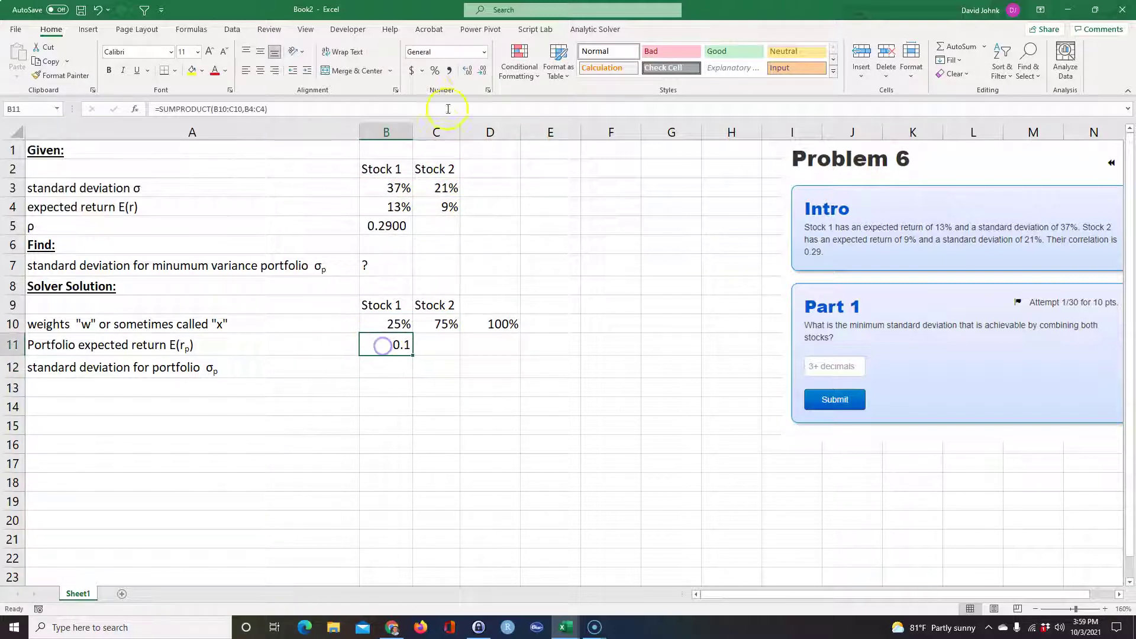
click(434, 71)
click(415, 425)
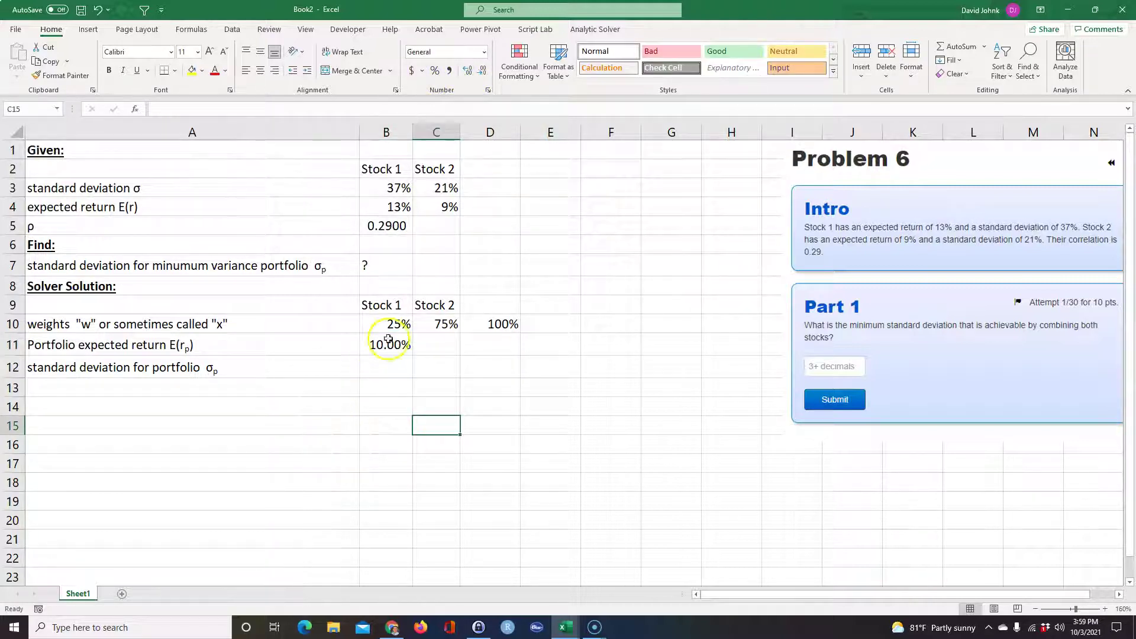
Step: Change the Stock 1 weight in B10 to 50% to test the expected return formula
drag(388, 323, 386, 345)
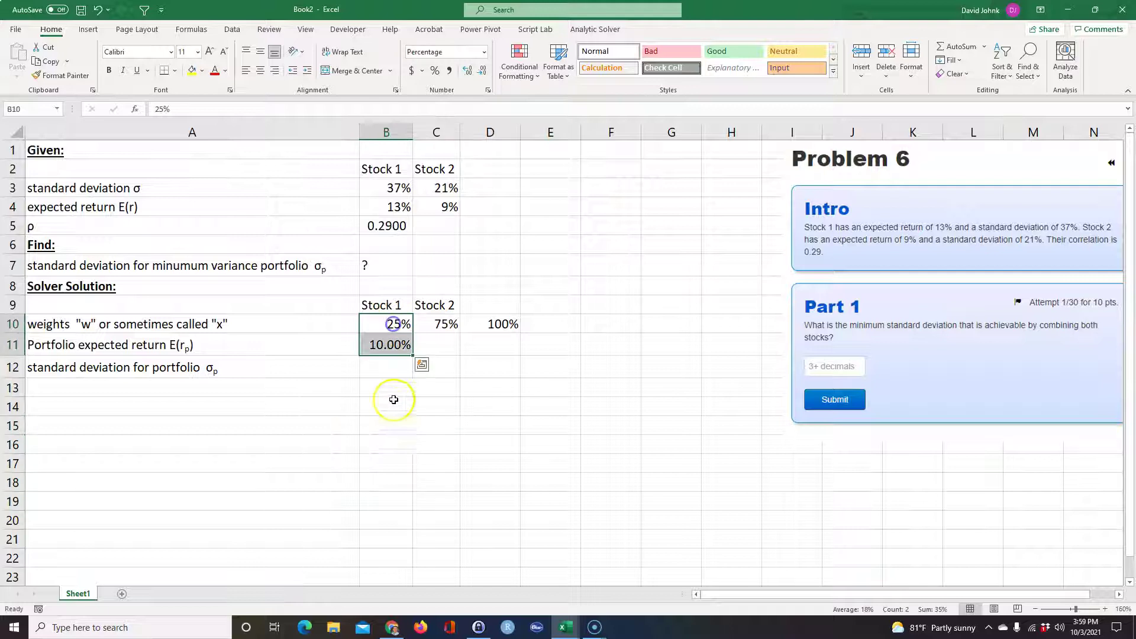
click(398, 324)
text(5)
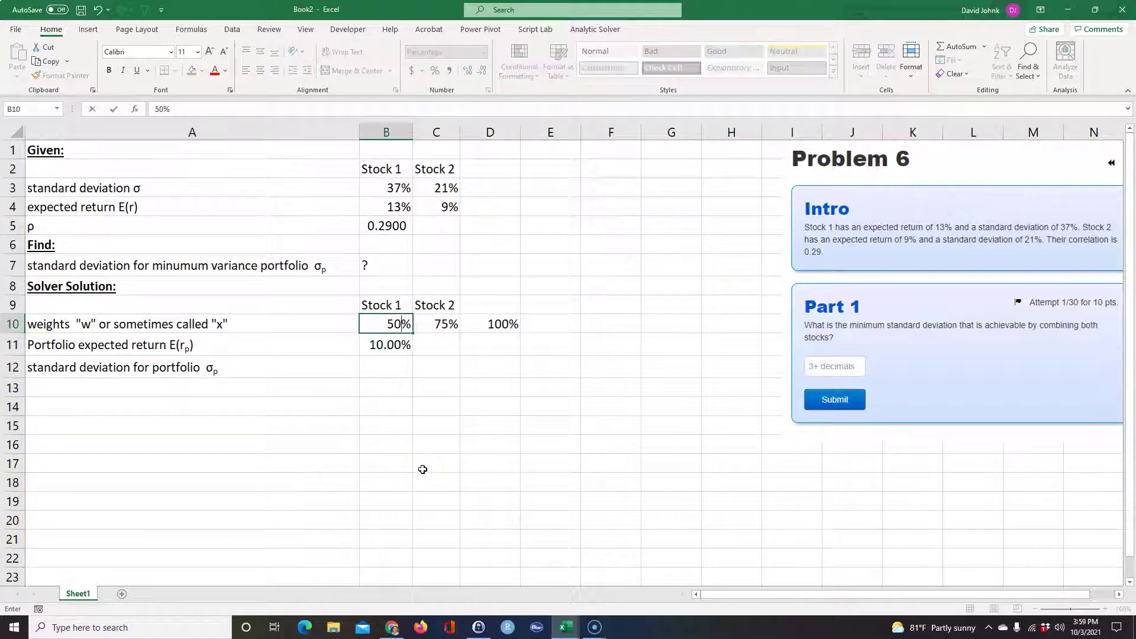
key(Return)
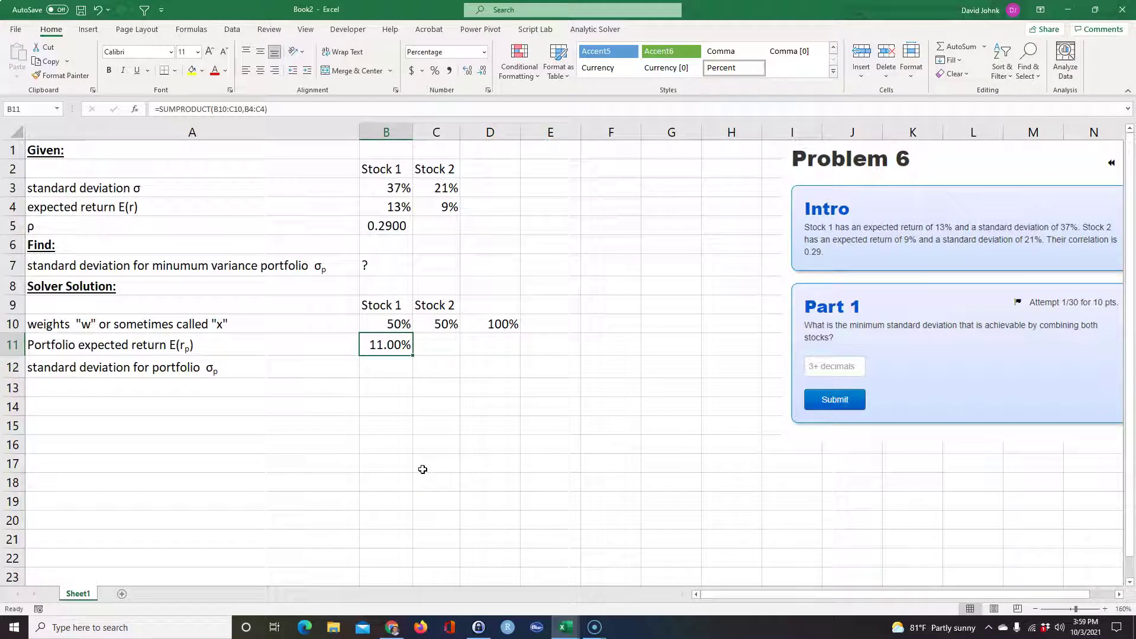
Step: Test a Stock 1 weight of 0% in B10 and compare the portfolio return with Stock 2's expected return
key(Up)
text(0)
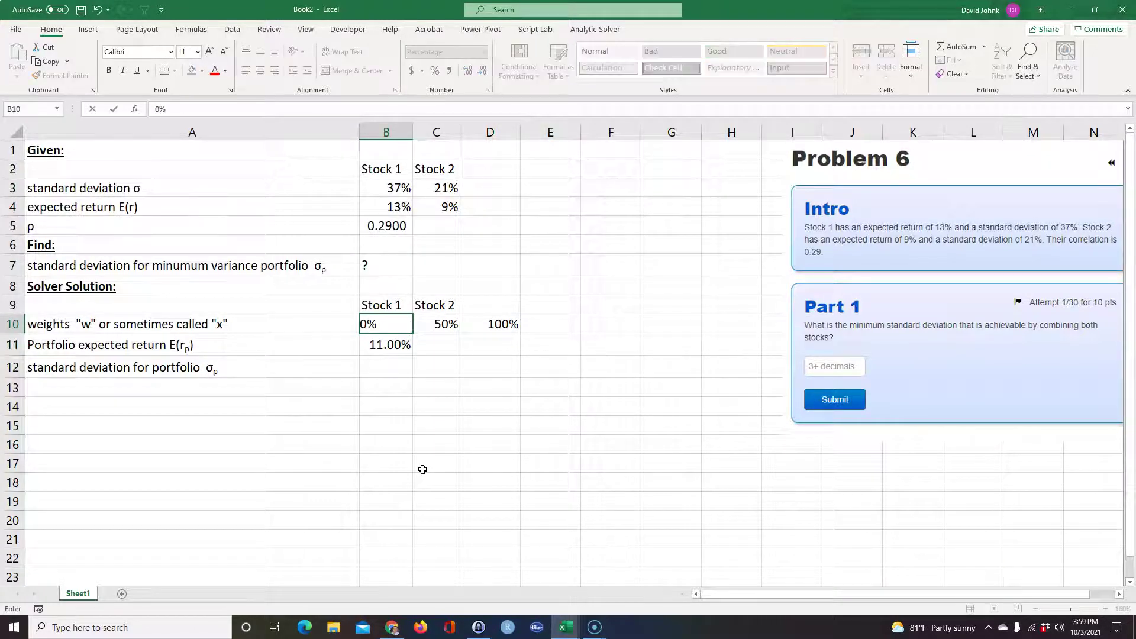
key(Return)
click(445, 206)
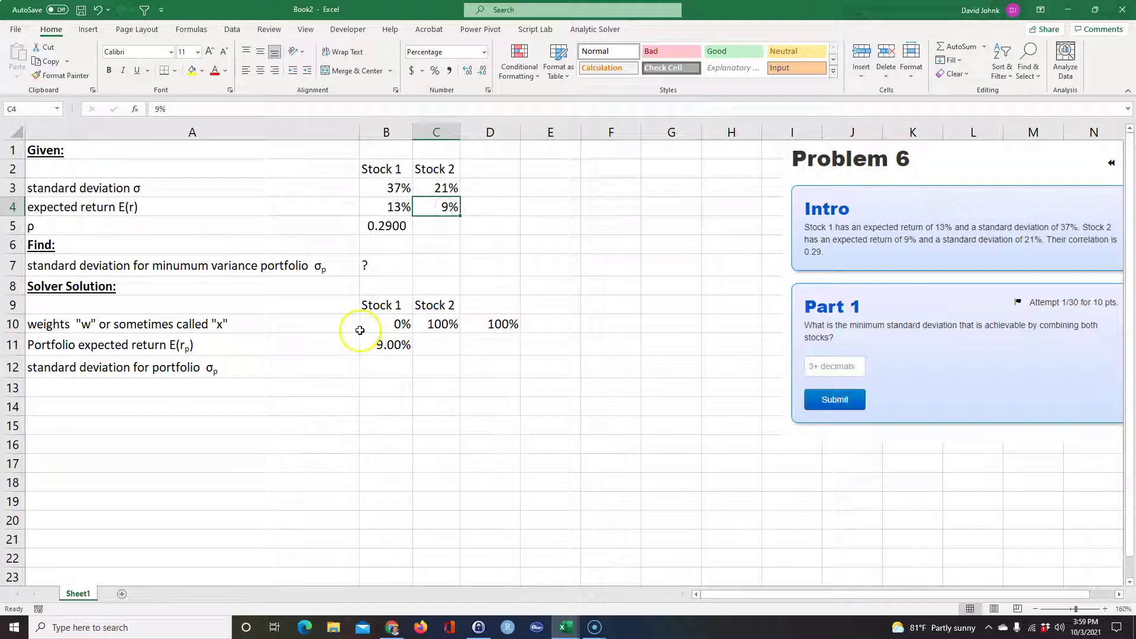
Step: Test a Stock 1 weight of 100% in B10 and compare the portfolio return with Stock 1's expected return
click(382, 327)
text(1)
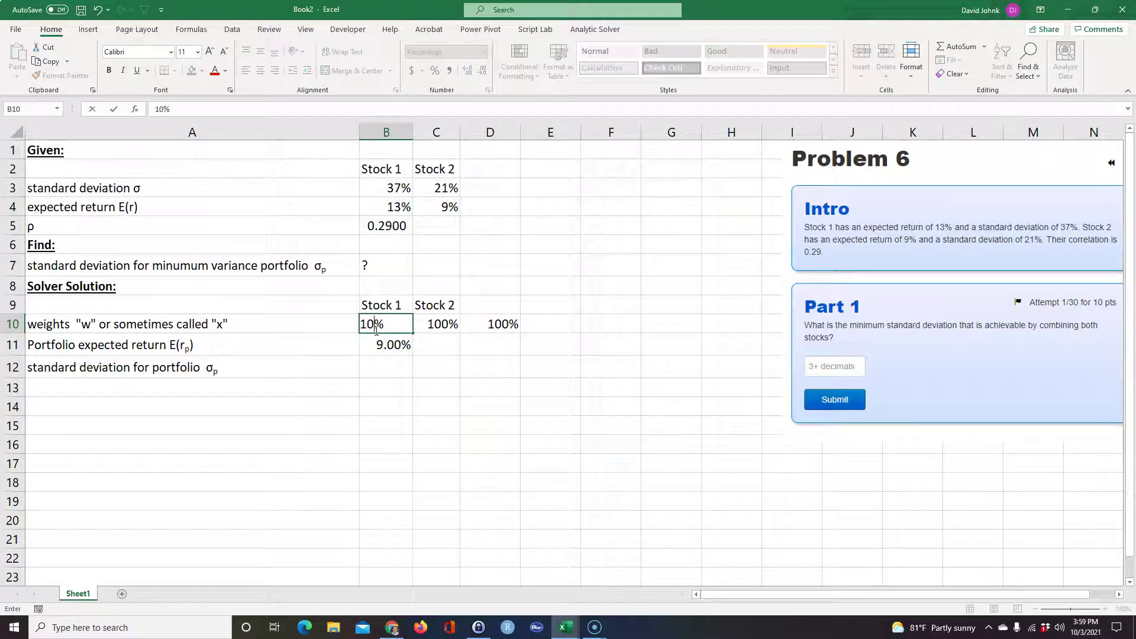
text(00)
key(Return)
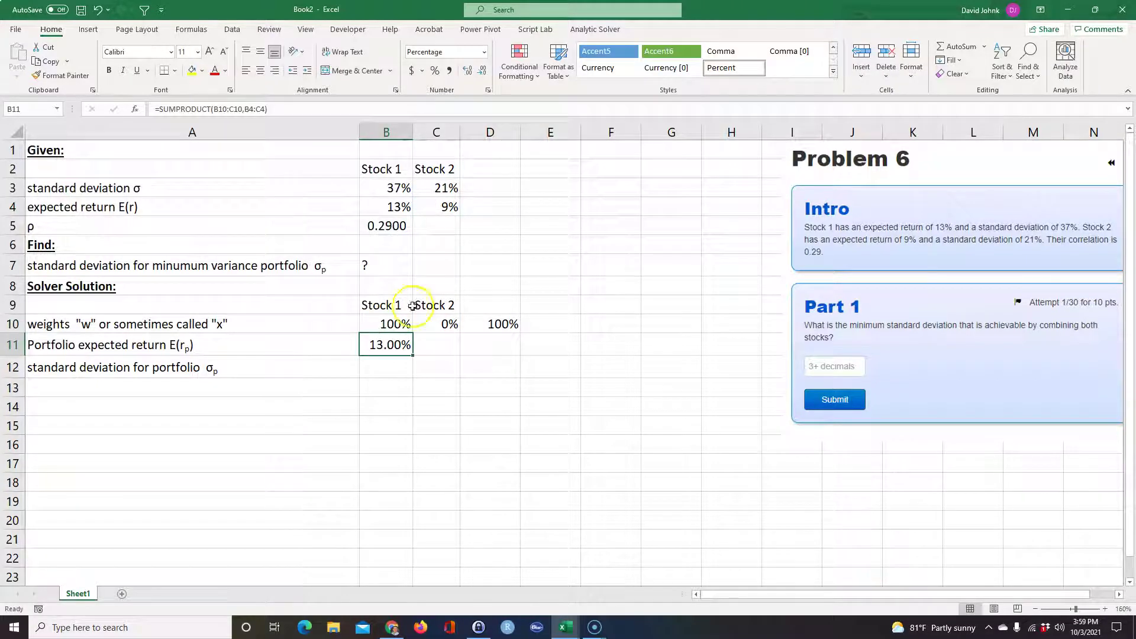
click(382, 210)
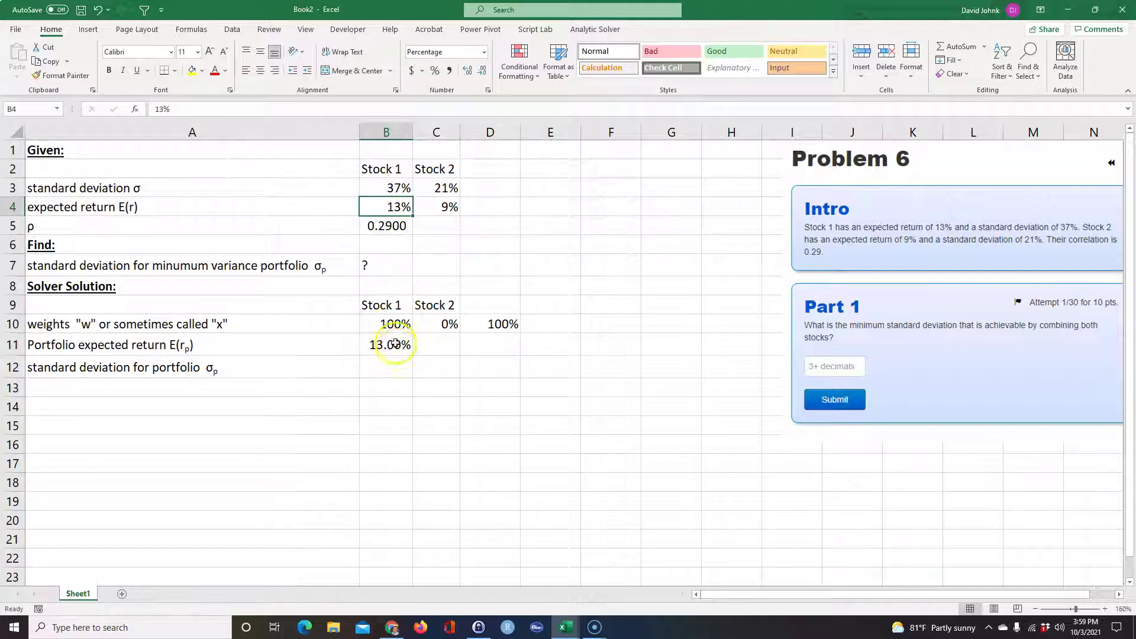
Step: Set the Stock 1 weight in B10 back to 50%
click(393, 324)
text(50)
key(Return)
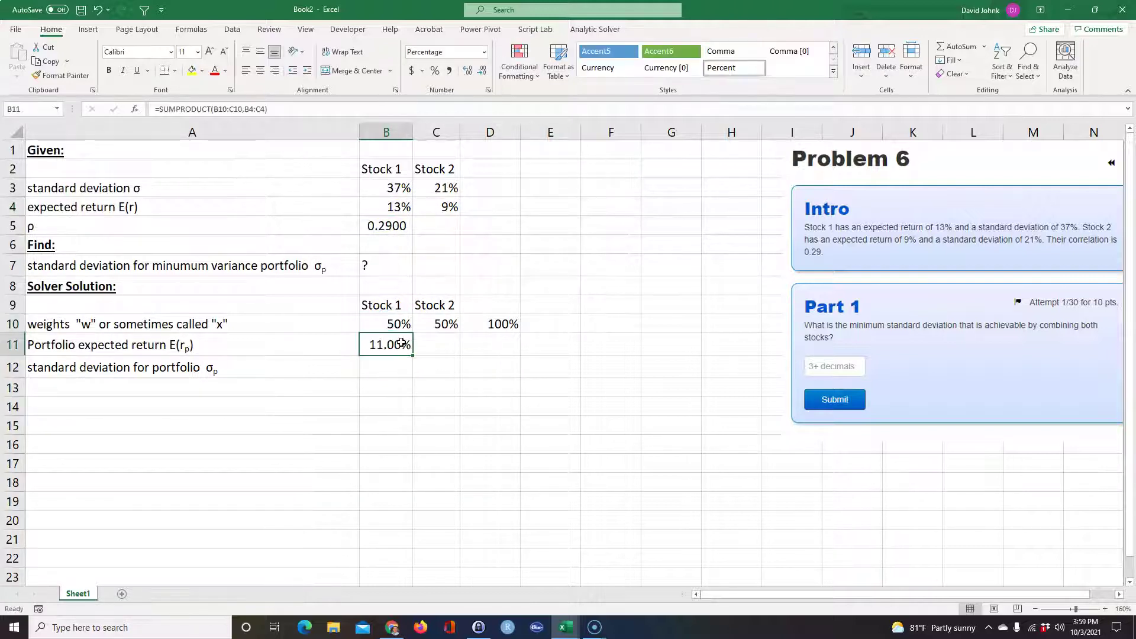
Step: Paste the copied portfolio variance formula picture into the sheet and place it just below B12, across rows 13 and 14
click(379, 363)
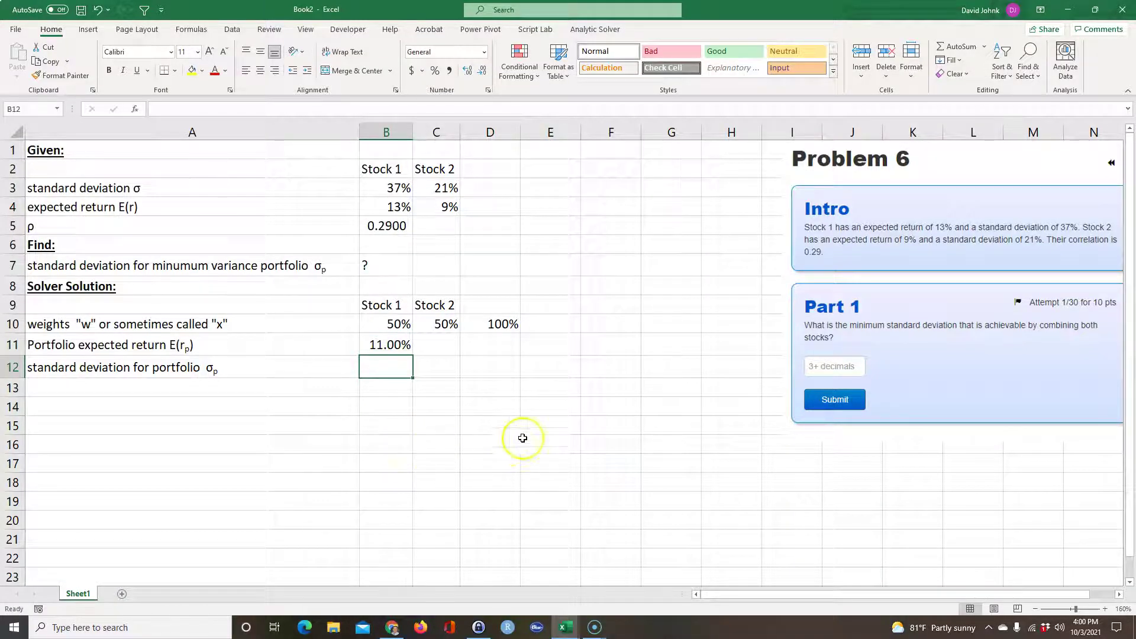
key(alt+q)
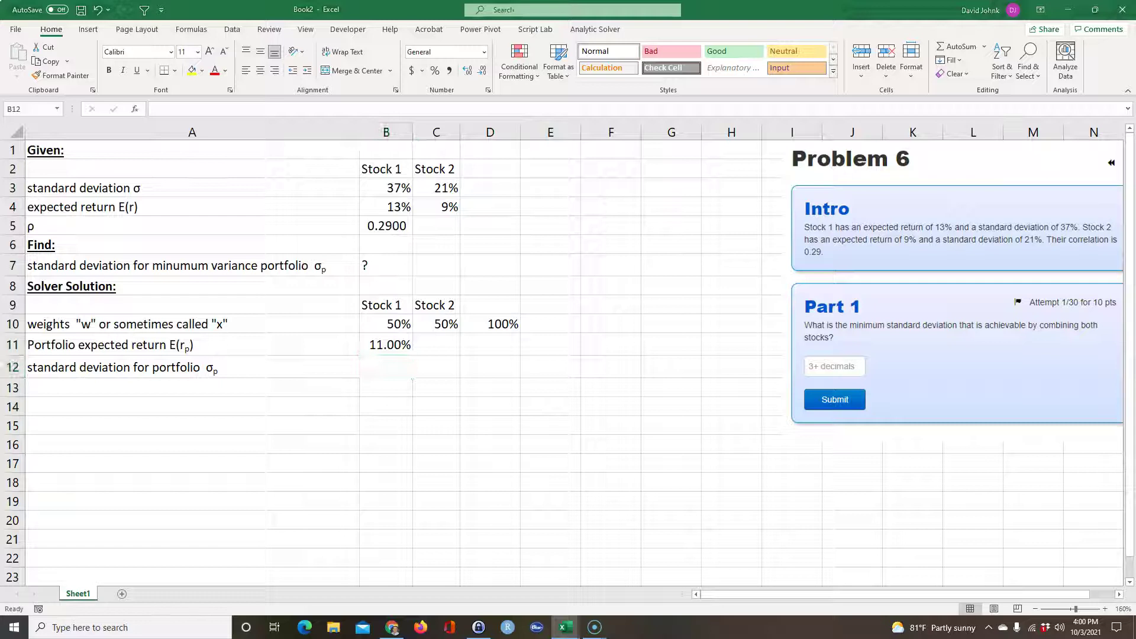
click(444, 408)
click(223, 403)
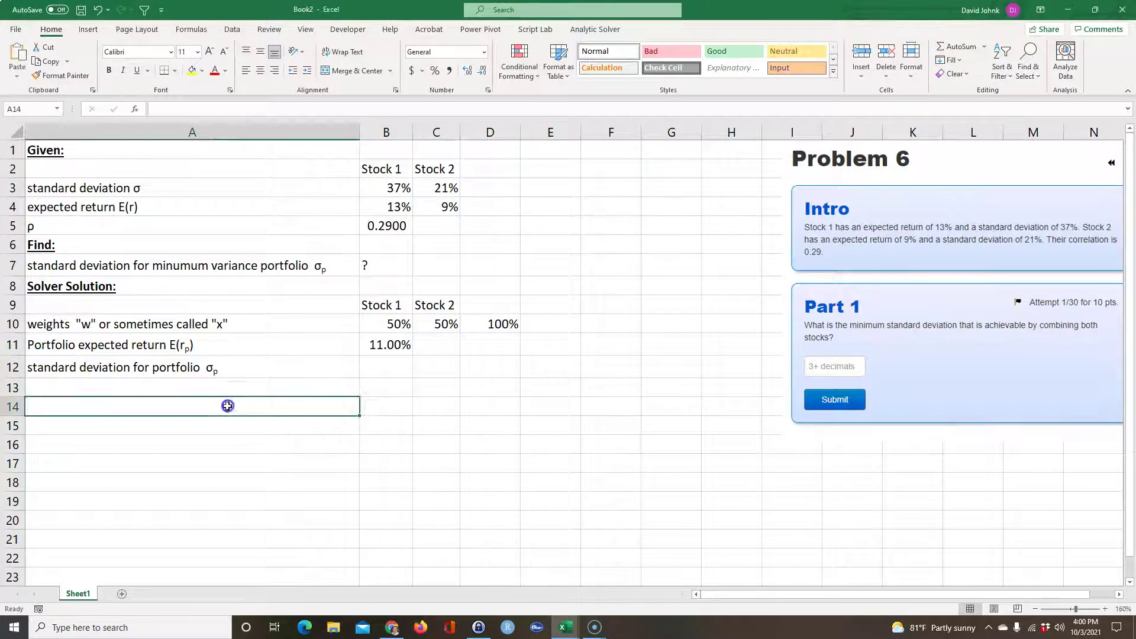
key(ctrl+v)
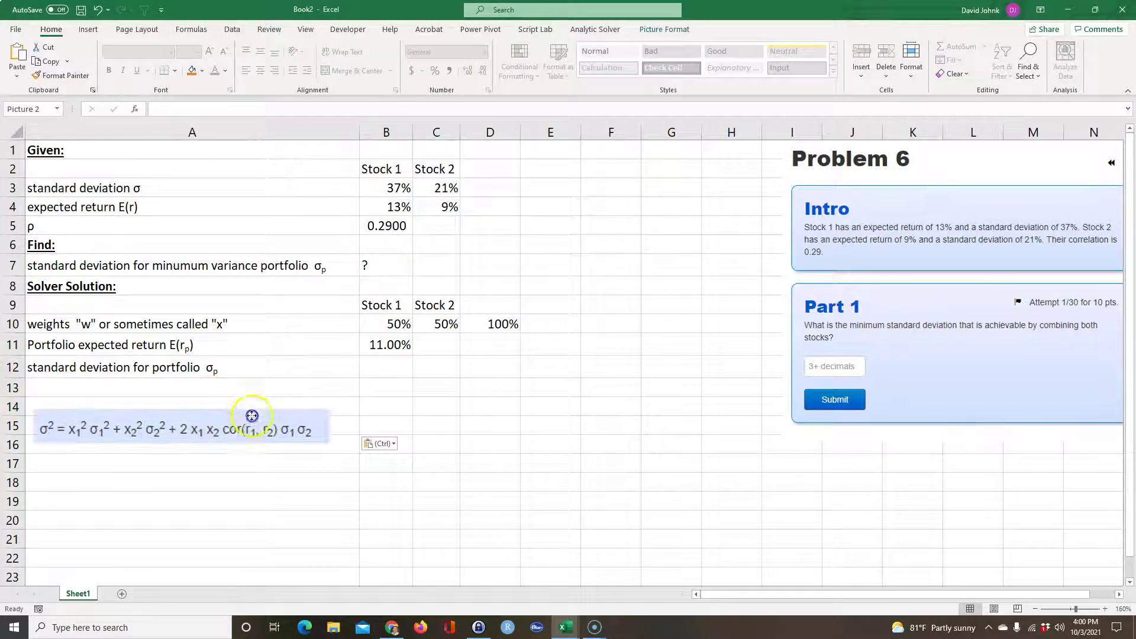
drag(233, 411, 505, 384)
click(406, 443)
Step: Start the portfolio variance formula in B12 with the two squared stock terms, =B10^2*B3^2+C10^2*C3^2+2*
click(392, 371)
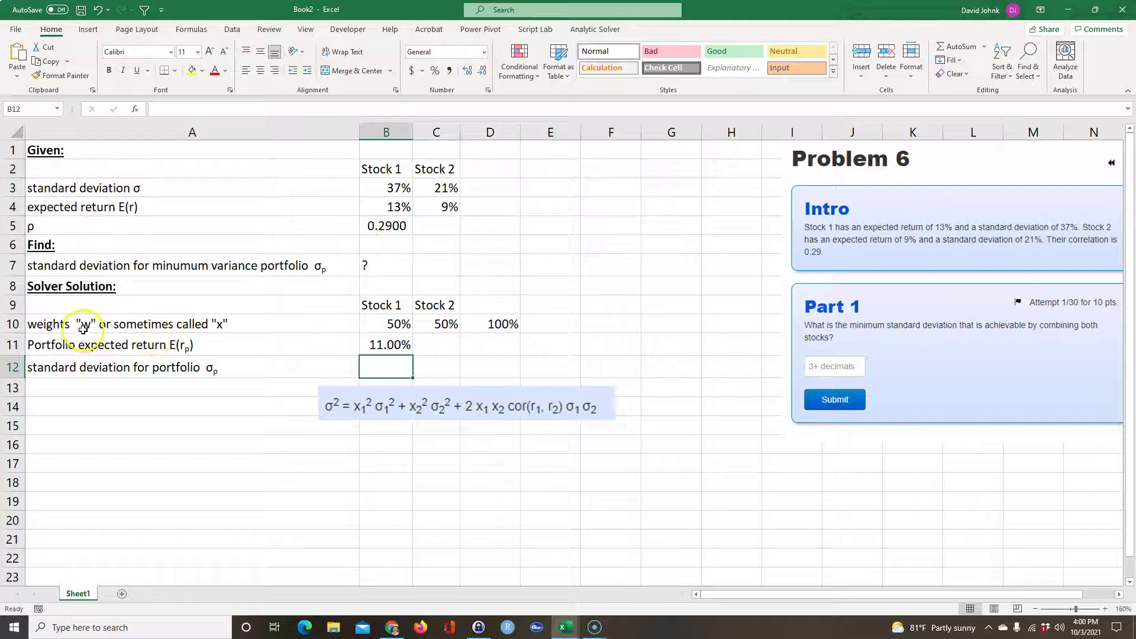
click(163, 444)
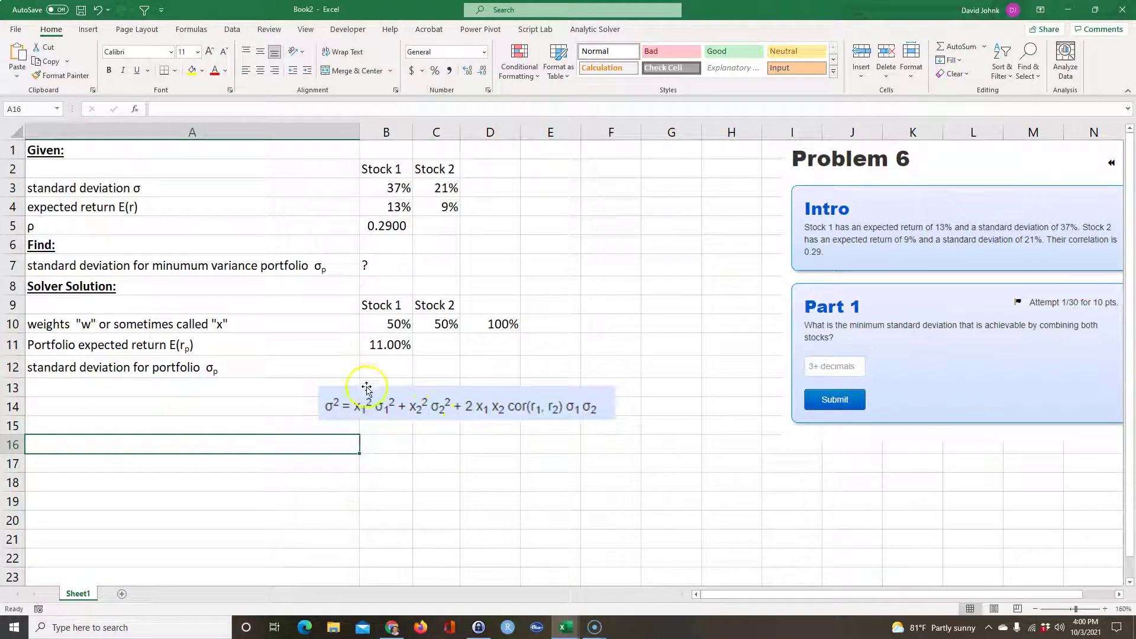
click(392, 371)
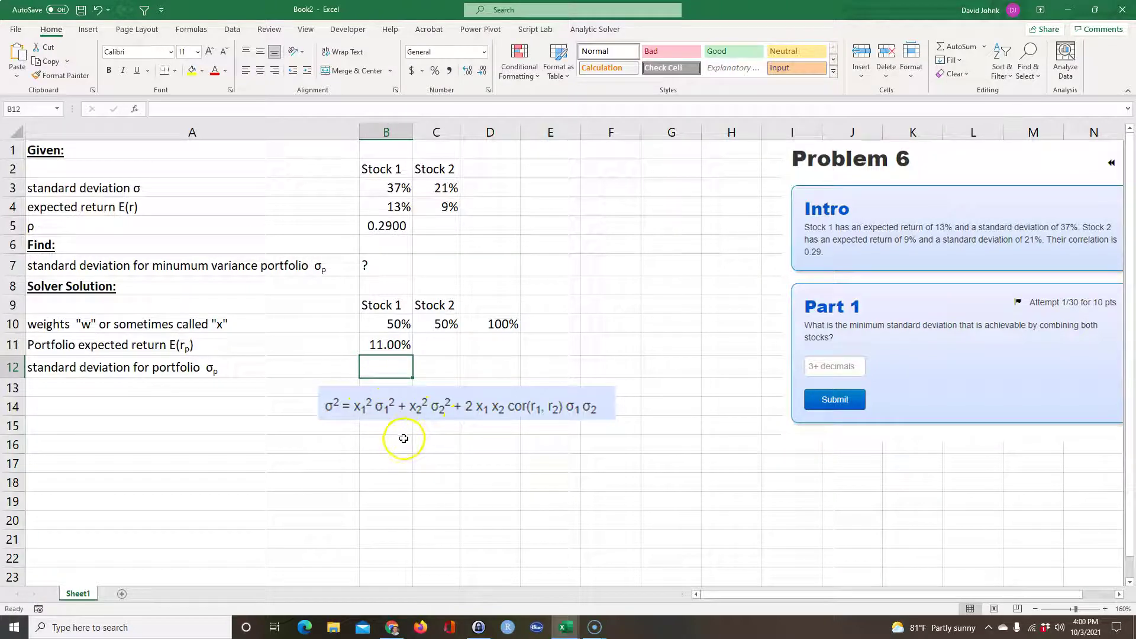
text(=)
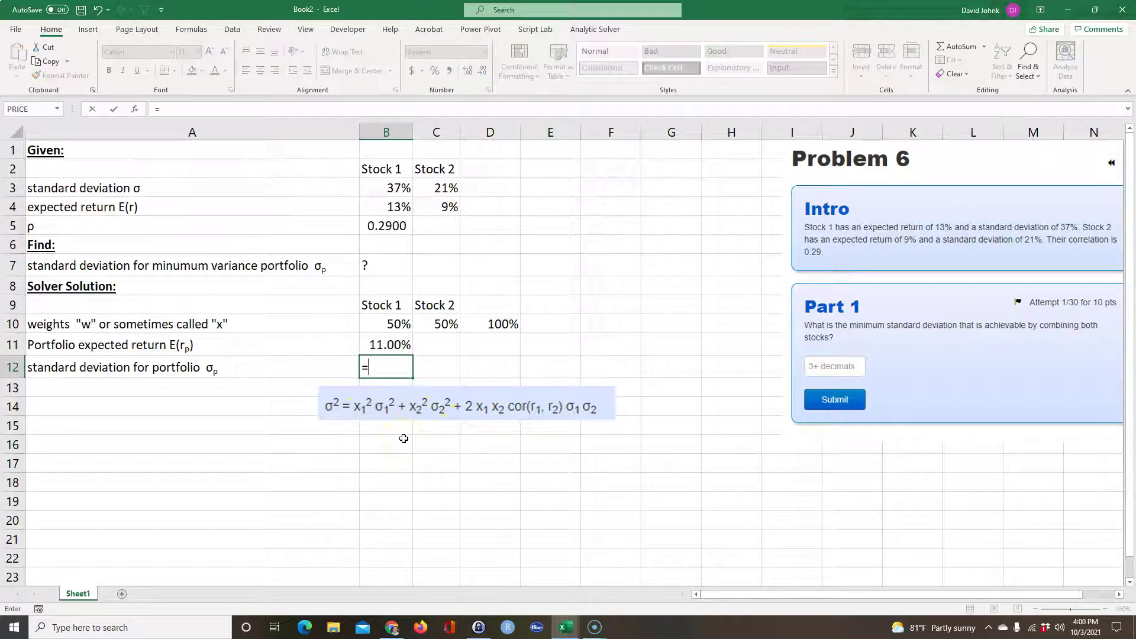
click(389, 323)
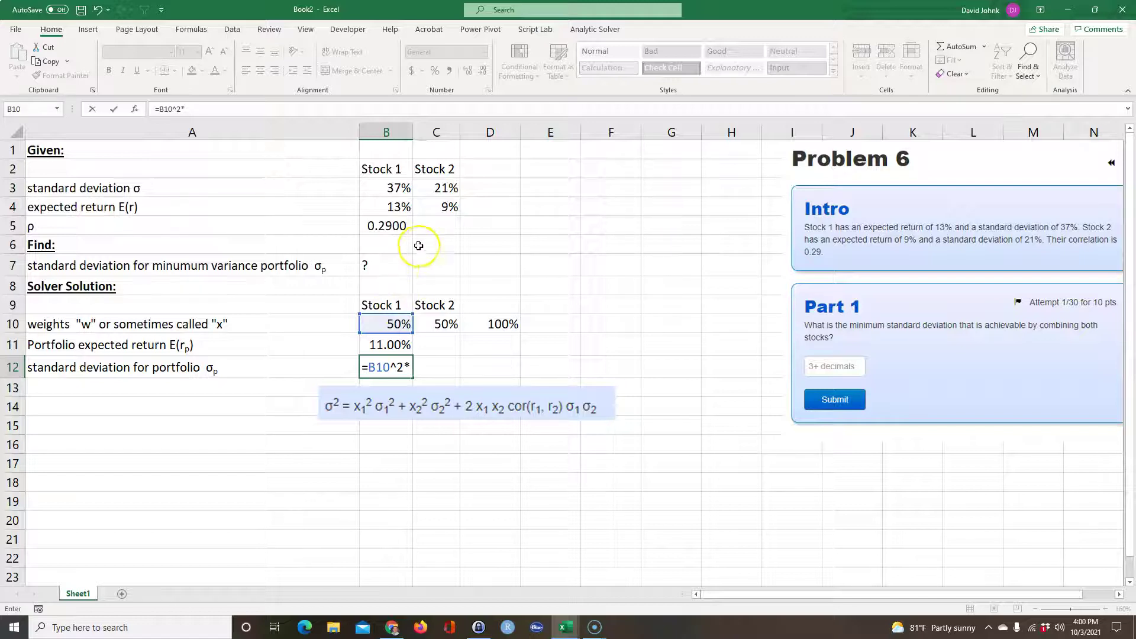
click(390, 189)
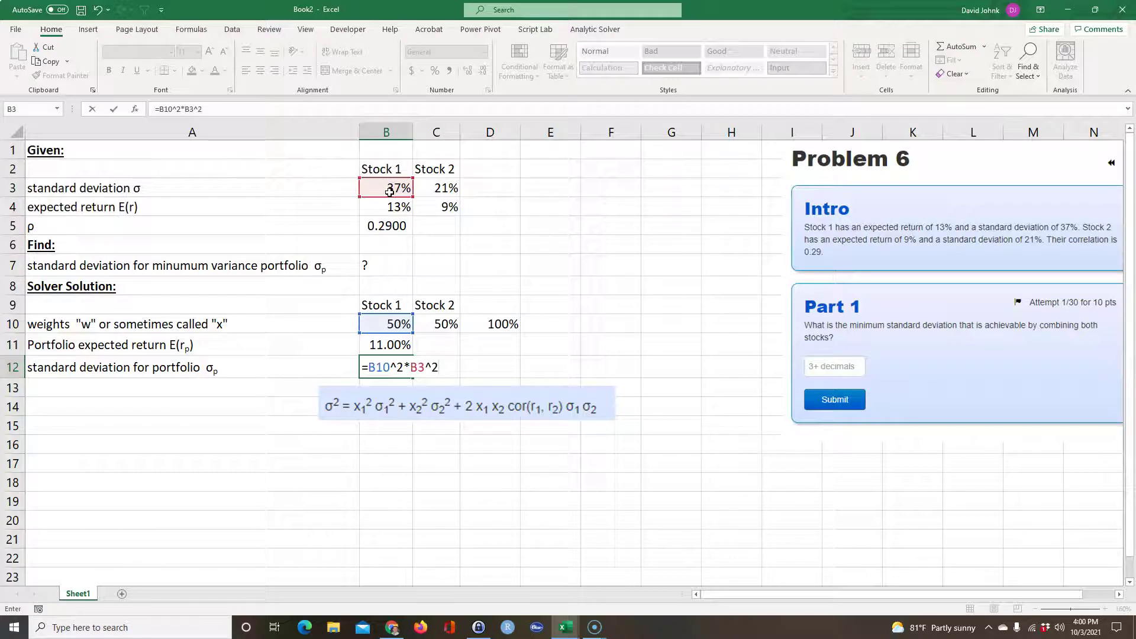
text(^2+)
click(453, 324)
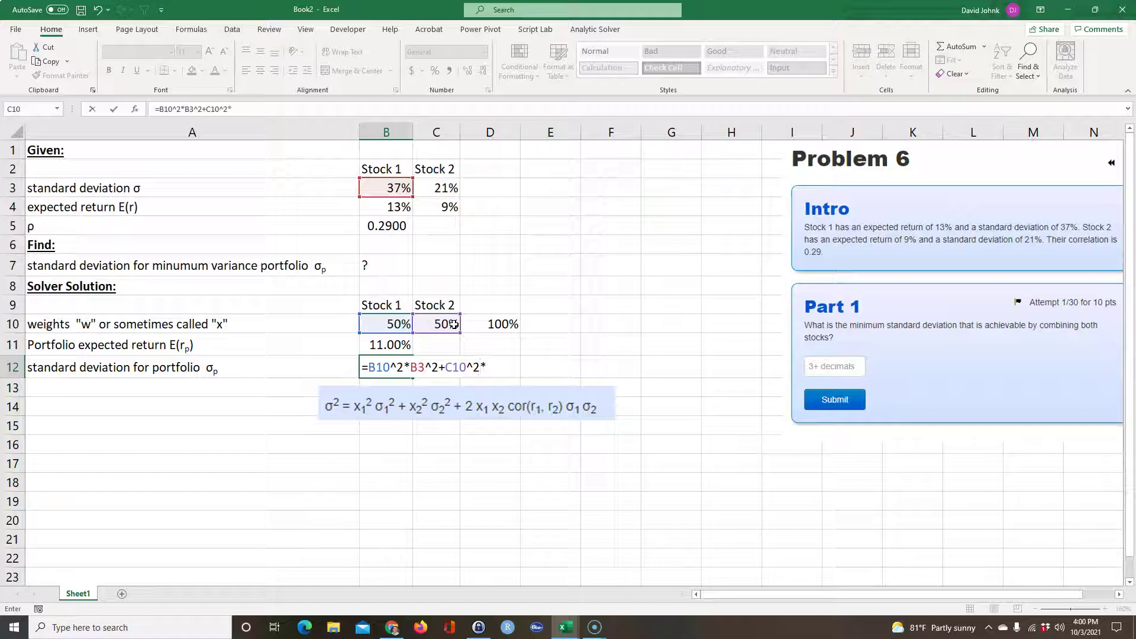
click(438, 191)
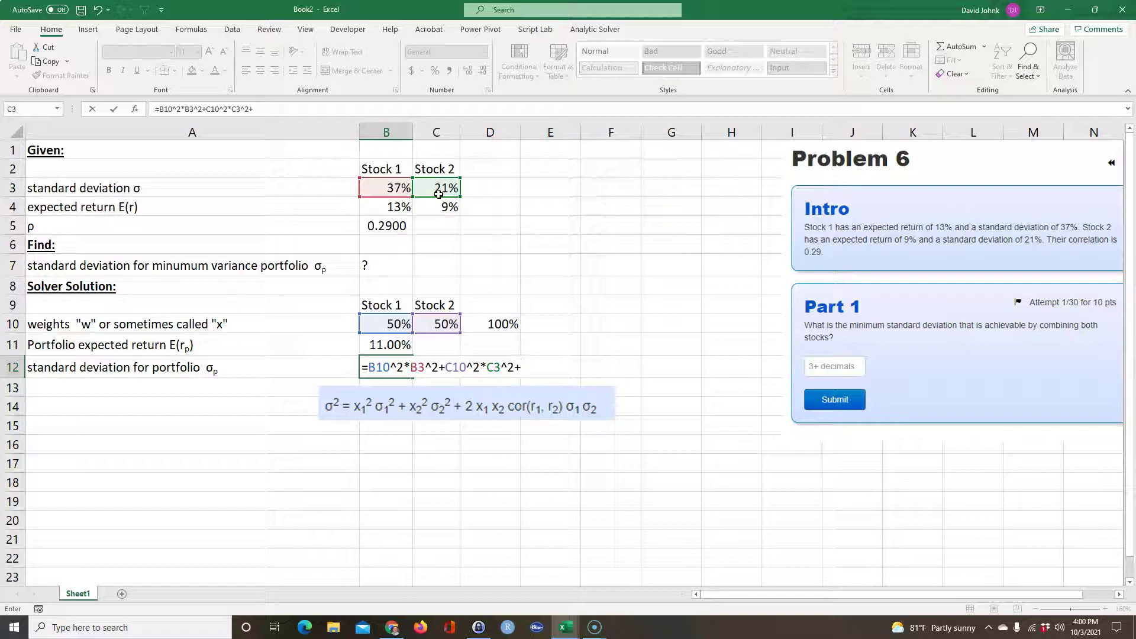
text(^2+2*)
click(383, 326)
text(*)
click(429, 324)
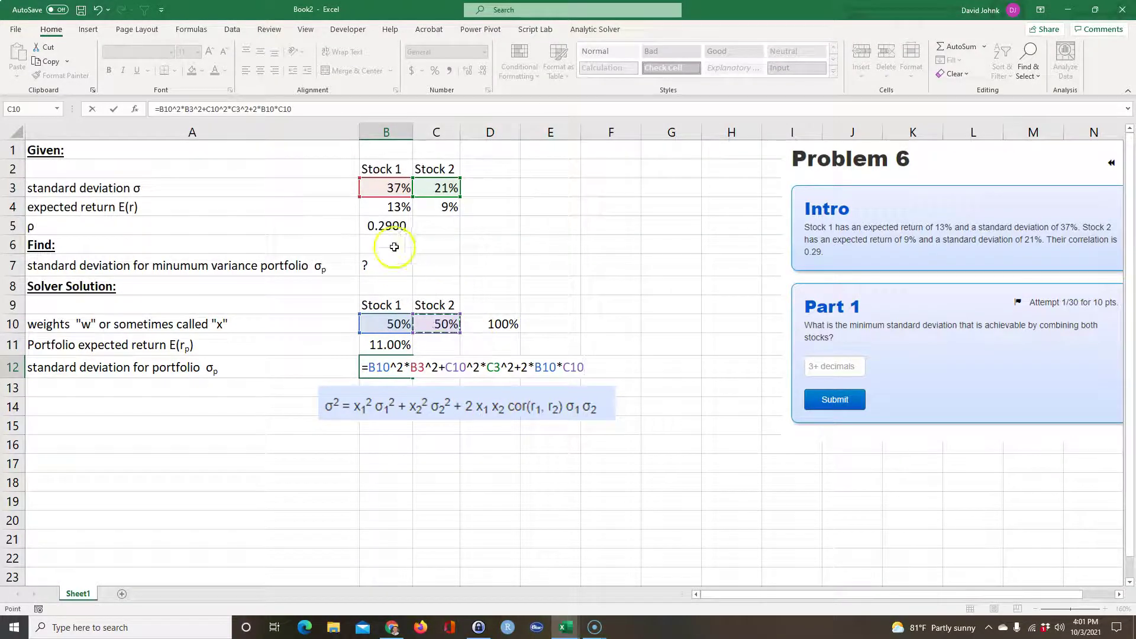
click(390, 227)
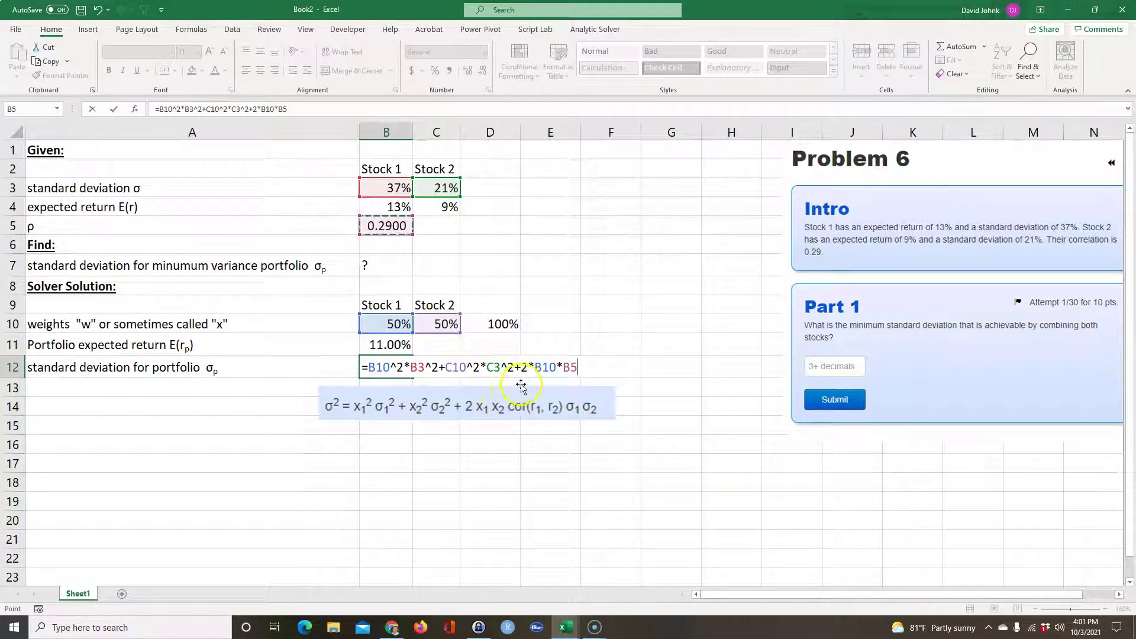
key(BackSpace)
key(BackSpace)
key(BackSpace)
key(BackSpace)
key(BackSpace)
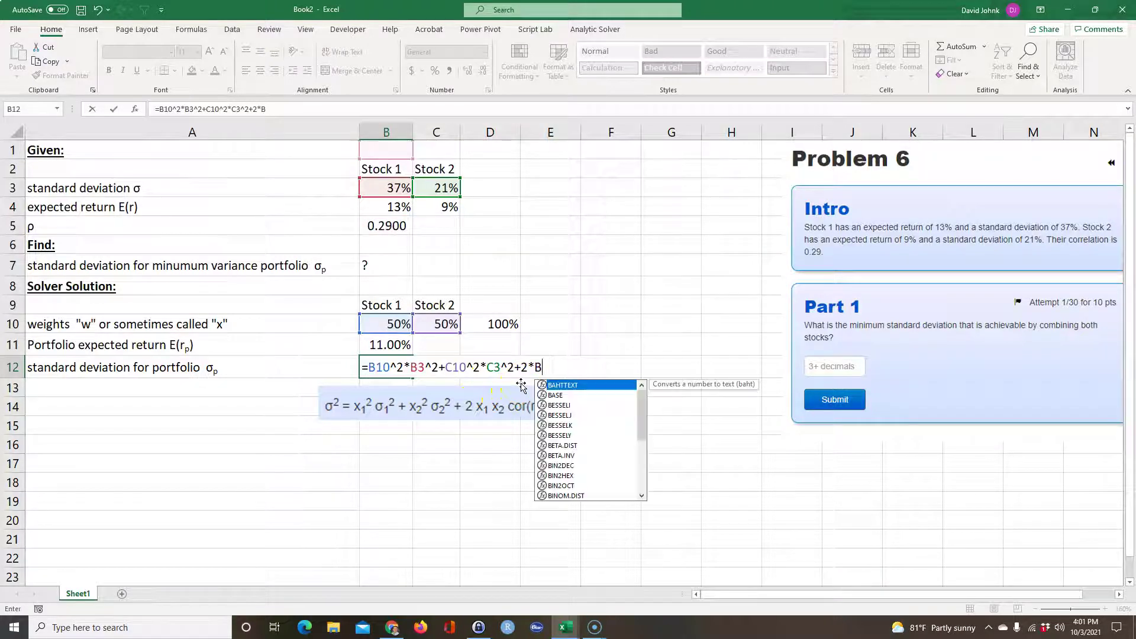
key(BackSpace)
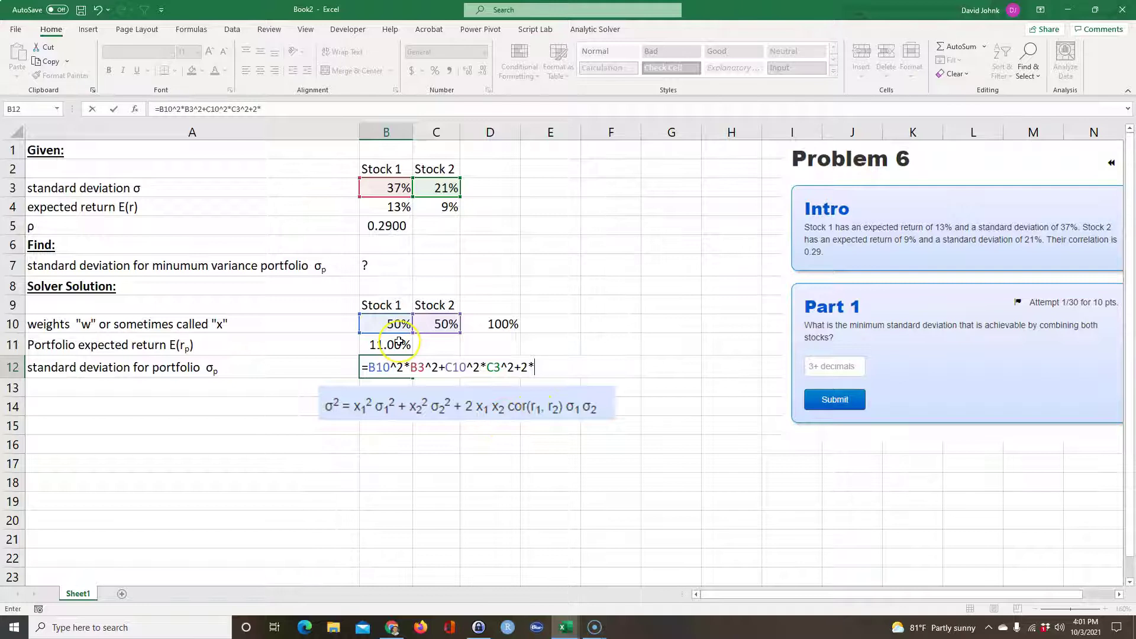
Step: Complete the covariance term of the B12 formula by appending B10*C10*B5*B3*C3 after the factor 2
text(*)
click(378, 323)
text(*)
click(437, 324)
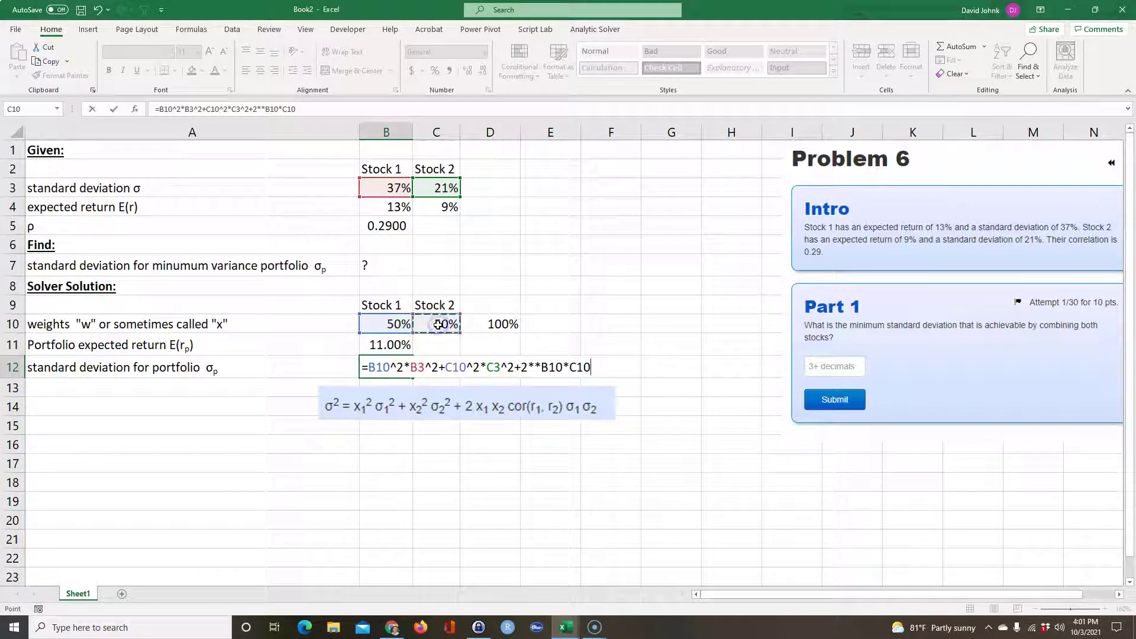
click(382, 226)
text(*)
click(378, 189)
text(*)
click(434, 188)
Step: Wrap the whole B12 formula in SQRT to give the portfolio standard deviation, accepting Excel's proposed correction
click(365, 366)
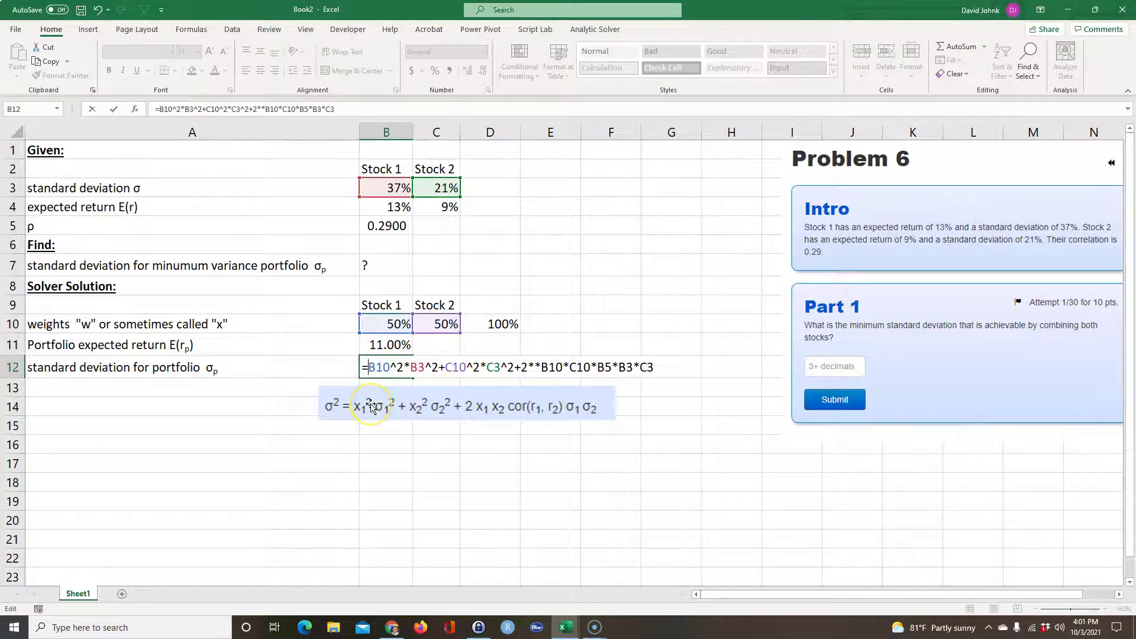
text(sqrt()
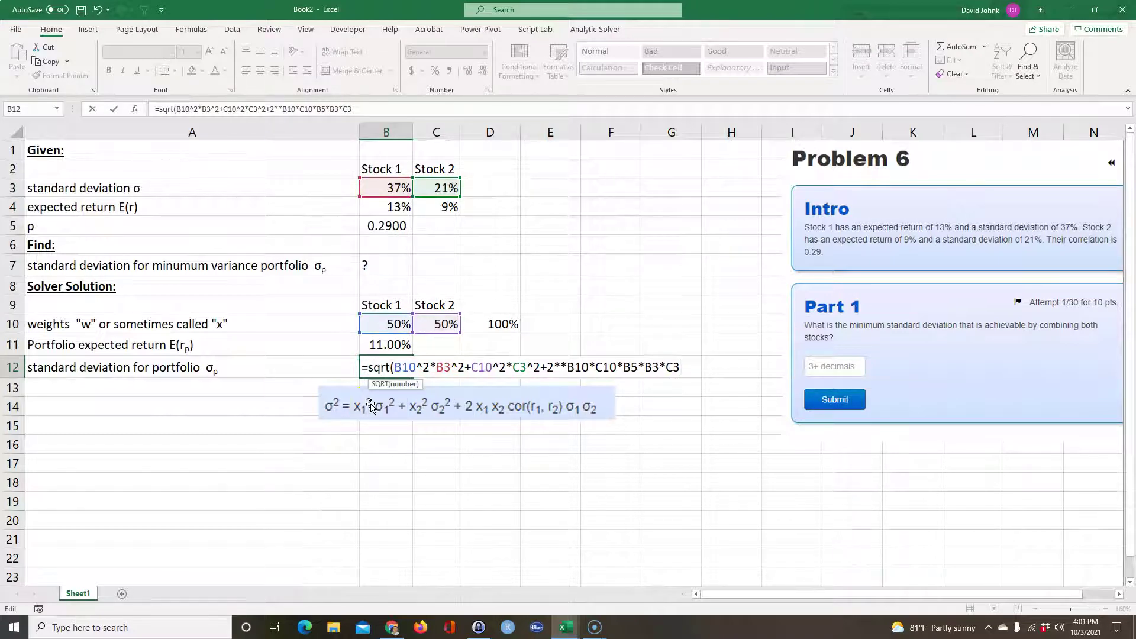
key(Return)
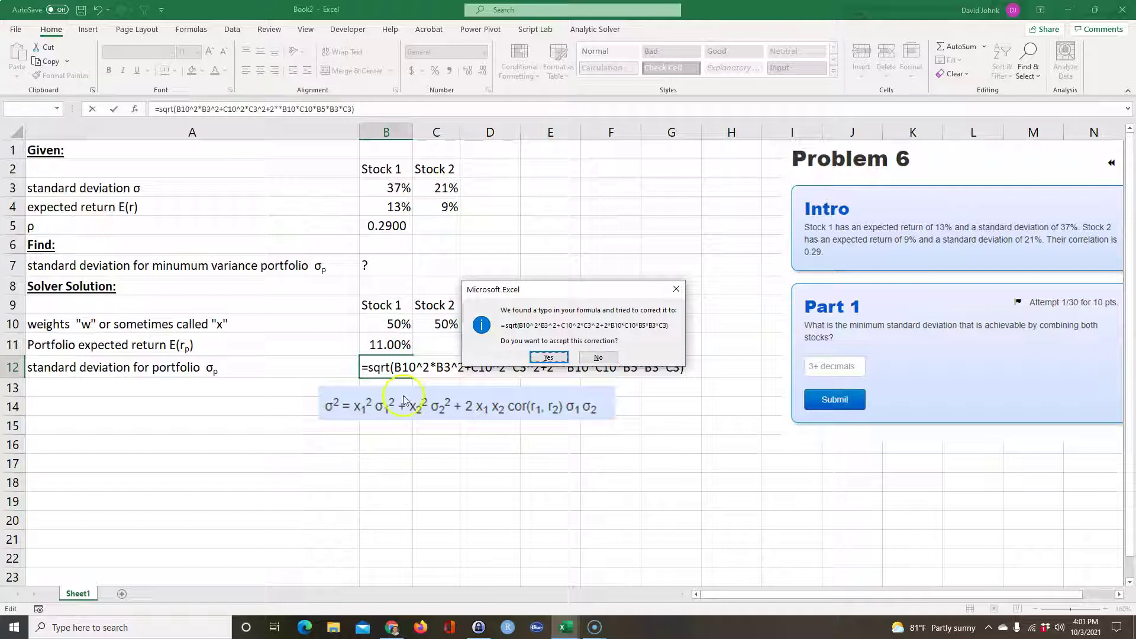
click(549, 358)
click(490, 484)
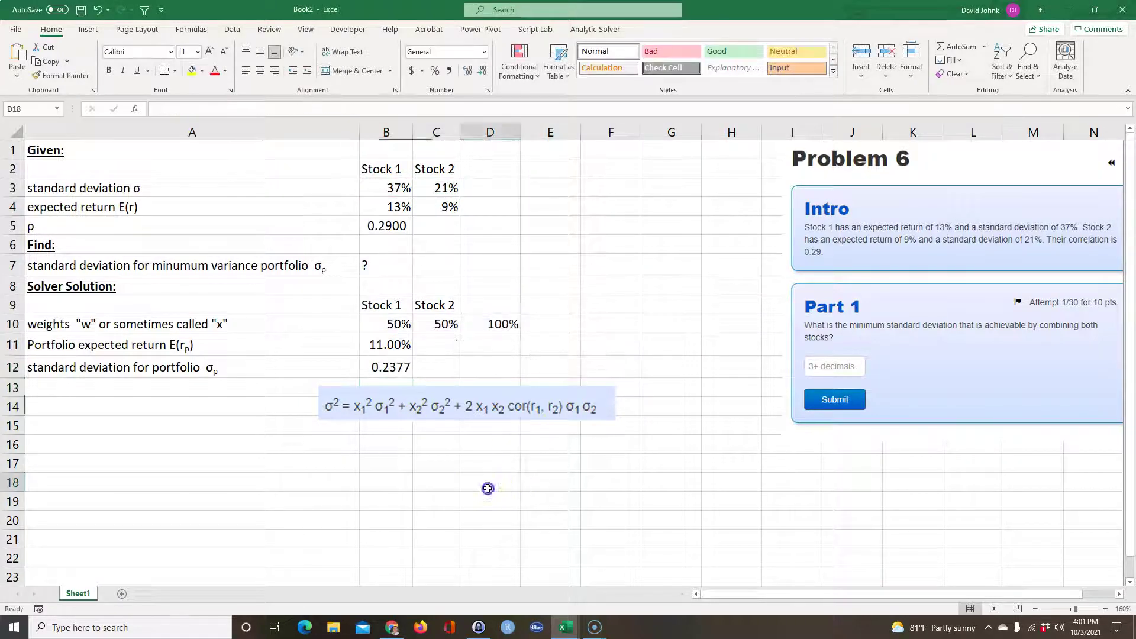
Step: Review the standard deviation formula in B12 and move the variance formula picture clear of column C, across columns D to H
click(390, 363)
double_click(390, 363)
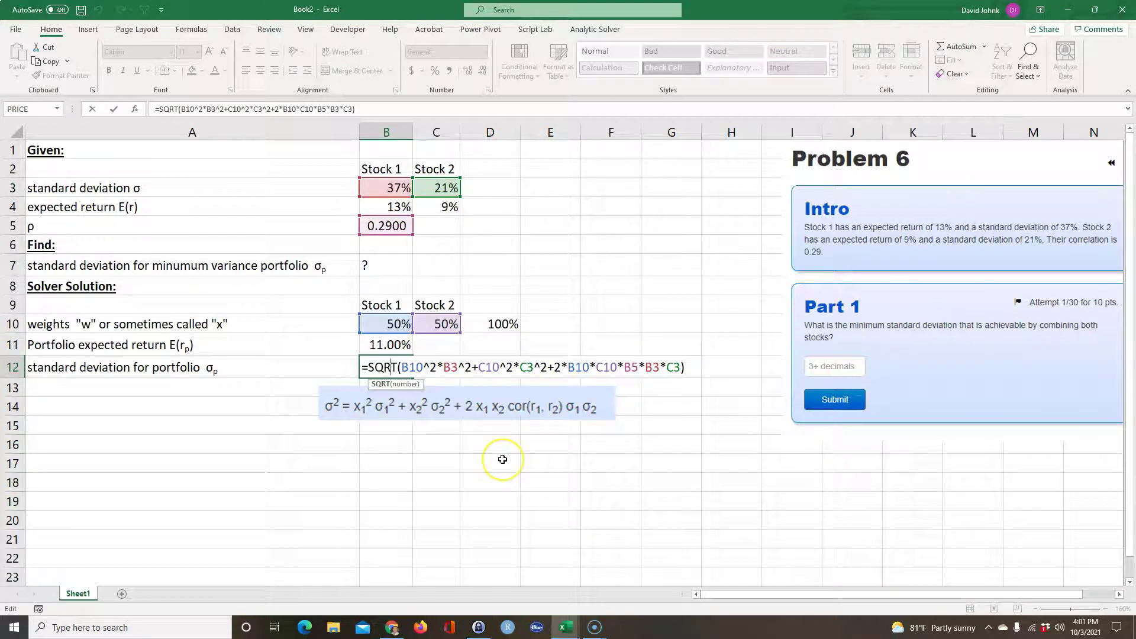
key(Return)
drag(468, 402, 608, 411)
click(299, 460)
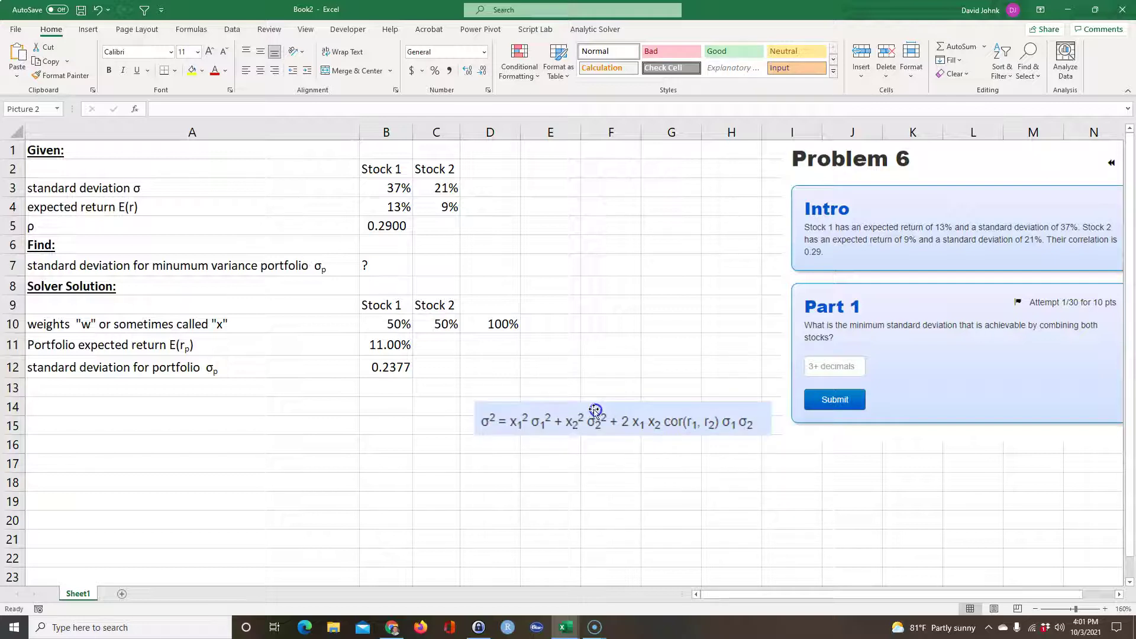
Step: Show the formula of B11 as text in C11 with FORMULATEXT and fill it down to C12
click(428, 347)
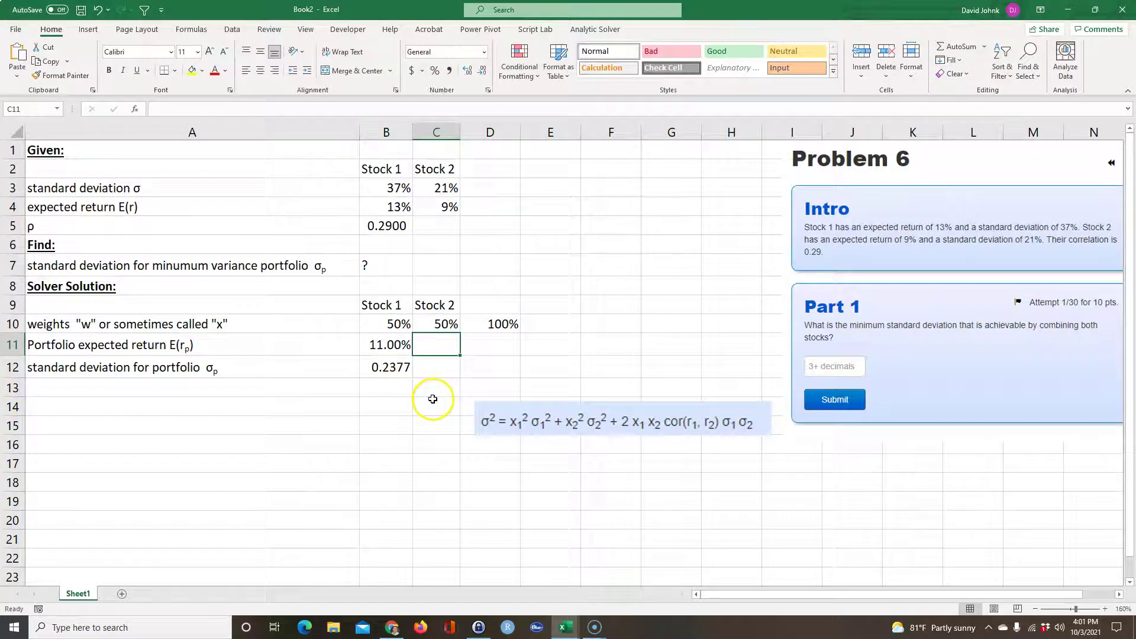
text(=form)
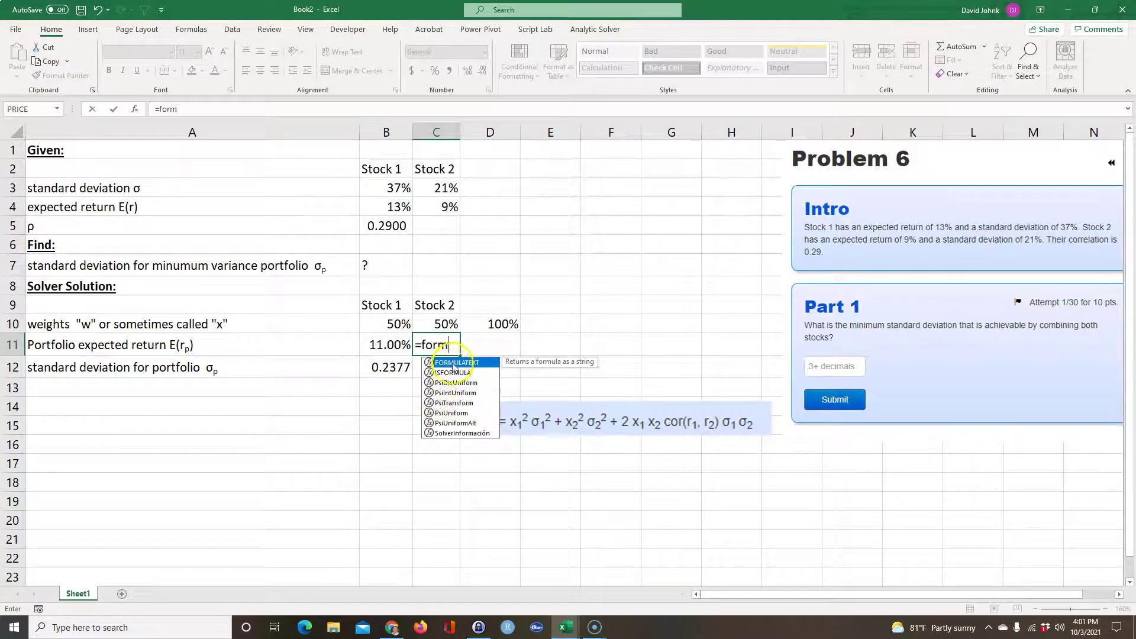
double_click(452, 363)
click(403, 349)
key(Return)
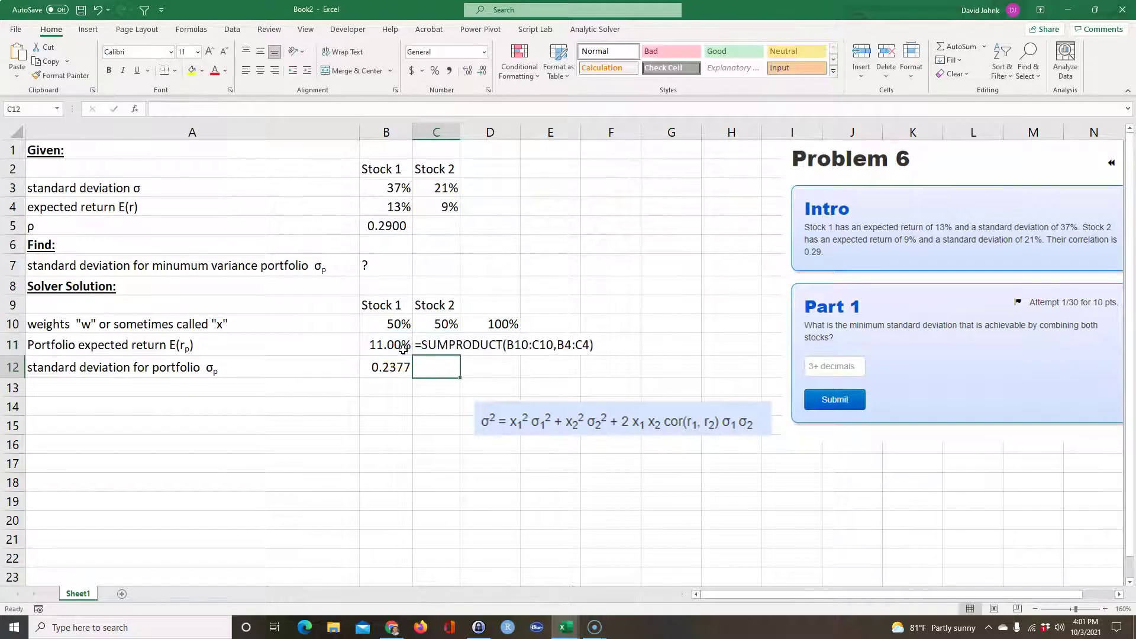
click(438, 345)
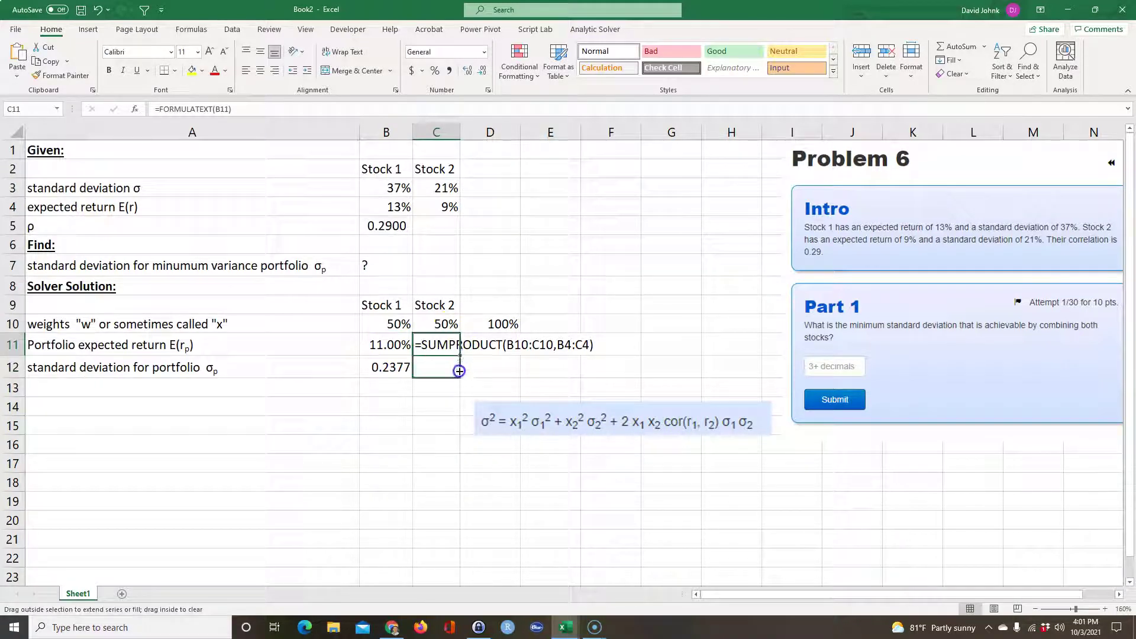
drag(459, 371, 460, 379)
Step: Check the cell references in the B12 formula and shift the variance formula picture slightly up beneath the C12 formula text
double_click(376, 371)
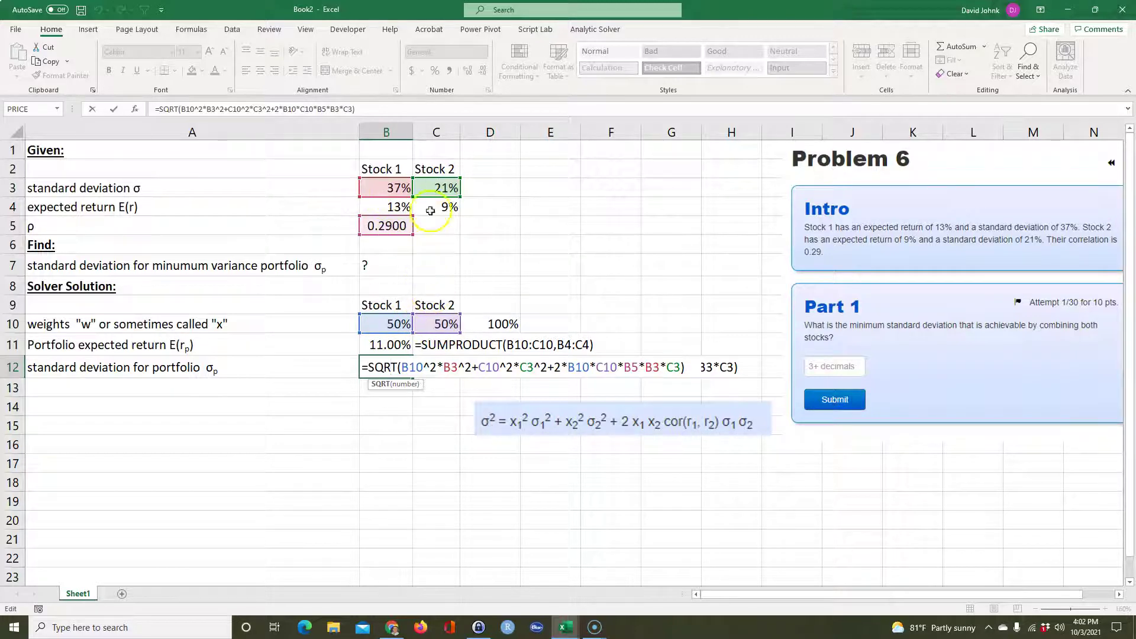
key(Return)
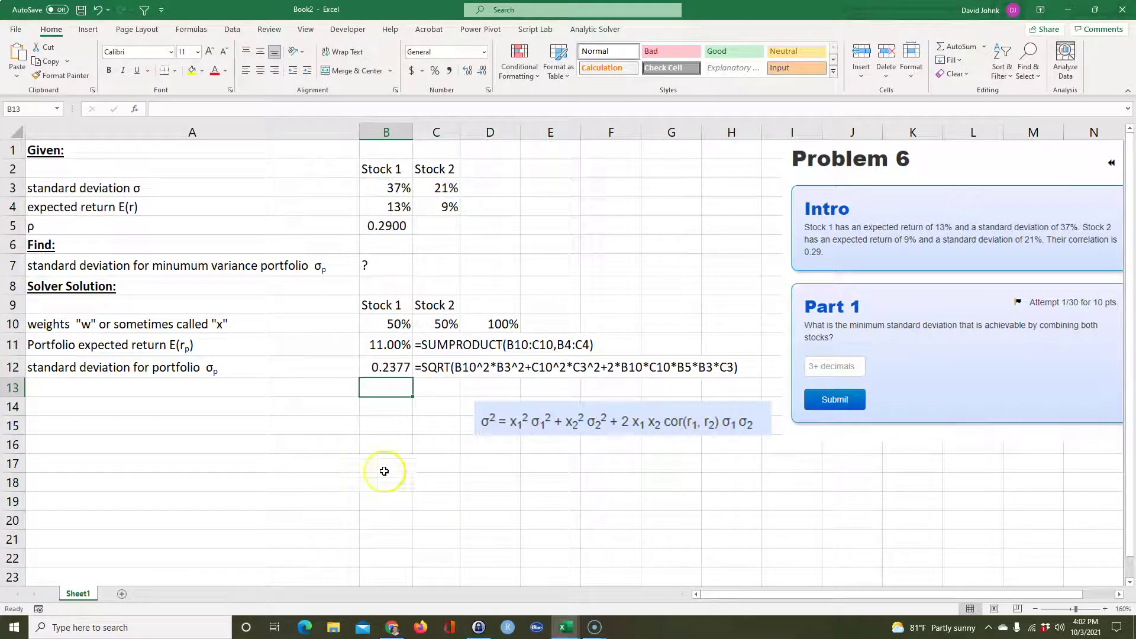
click(349, 425)
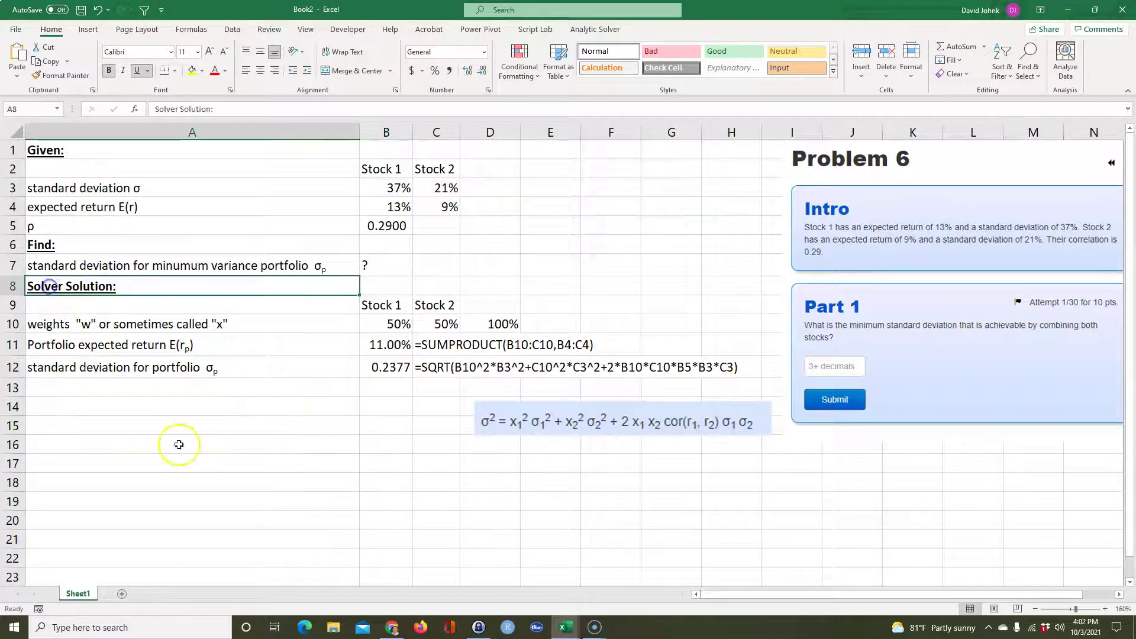
drag(508, 410, 510, 398)
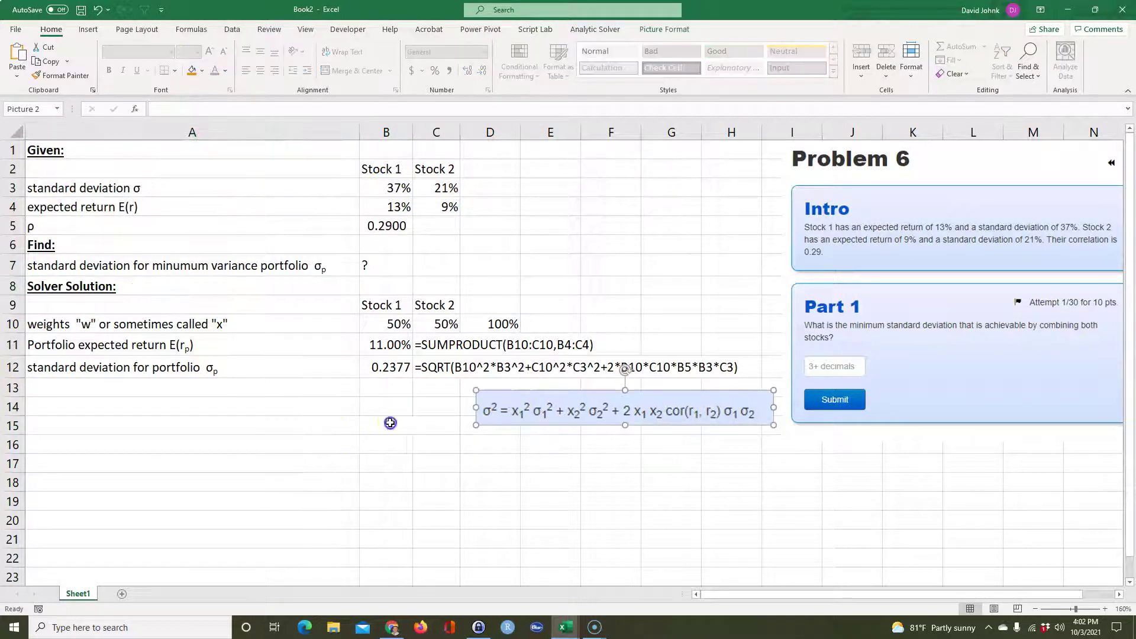
click(388, 424)
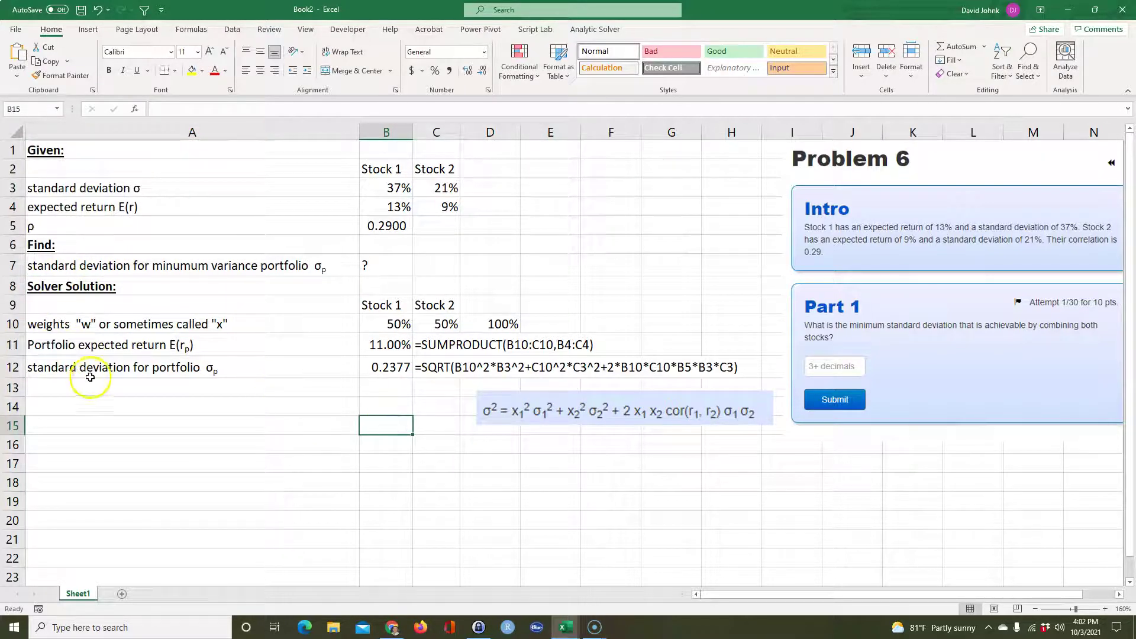
click(77, 267)
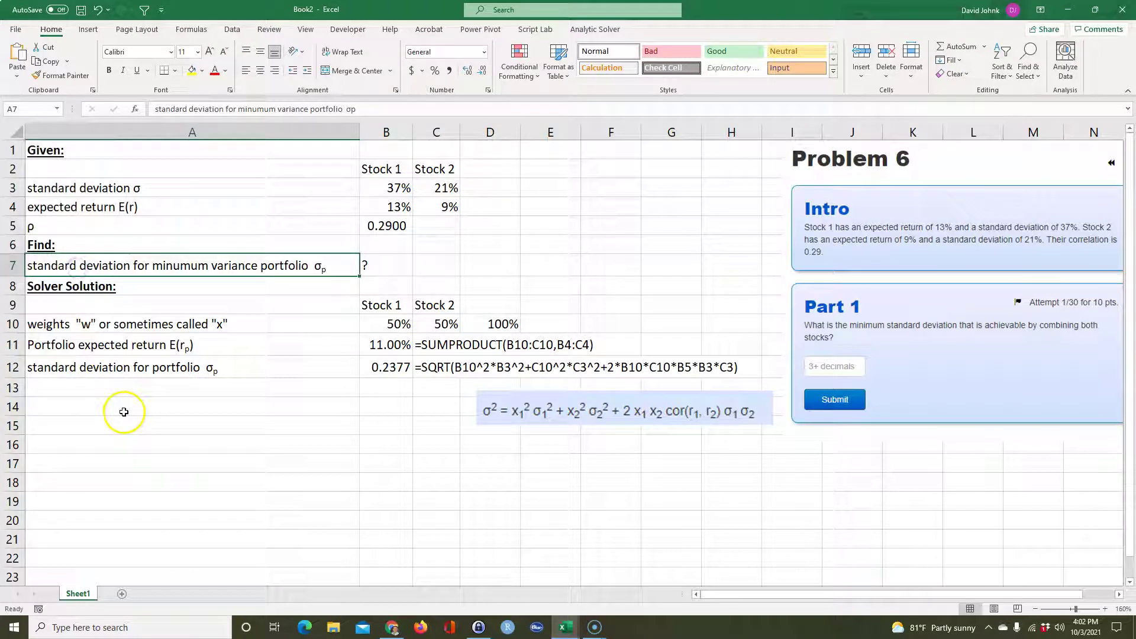
click(392, 368)
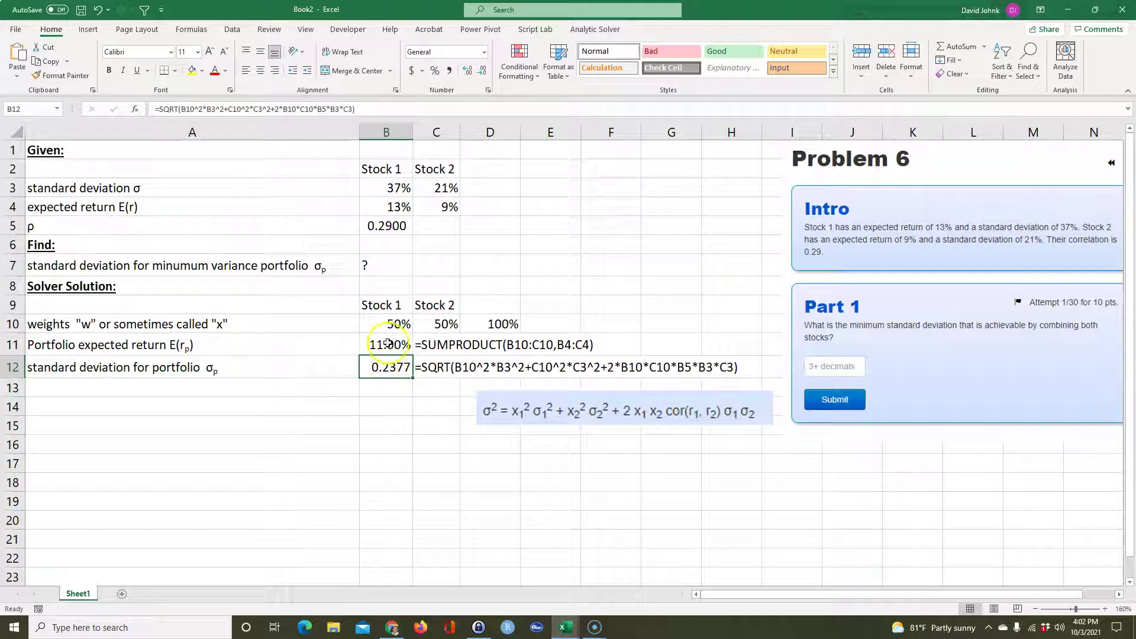
click(413, 325)
Step: Open Solver from B12, reset all its options and cell selections, and place its dialog clear of the data in columns A to C
click(382, 367)
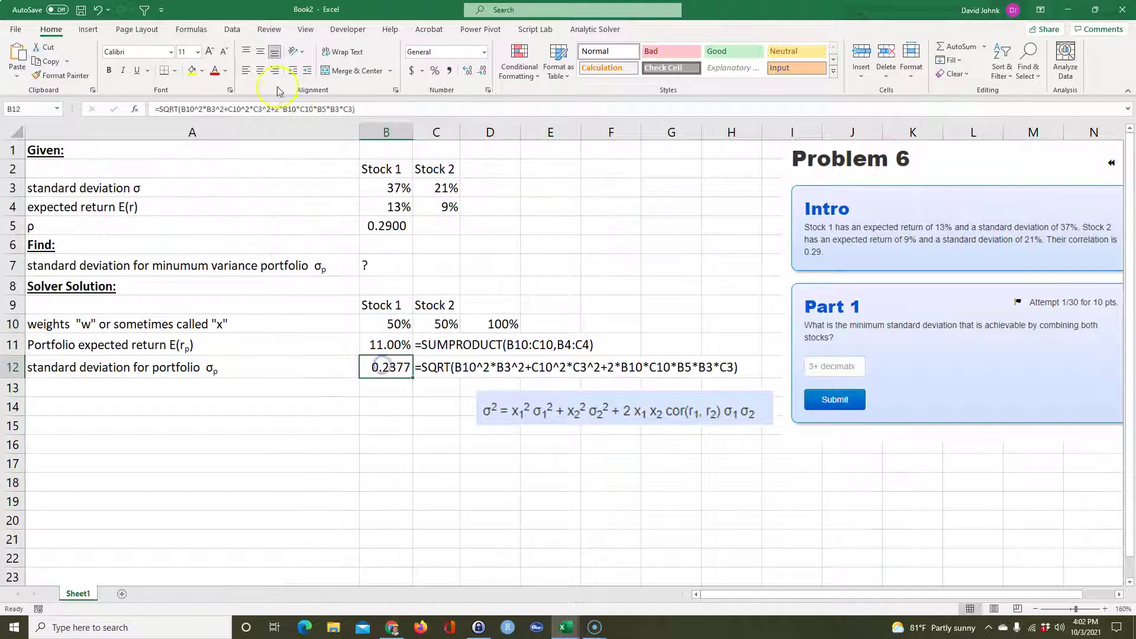
click(232, 29)
click(1053, 61)
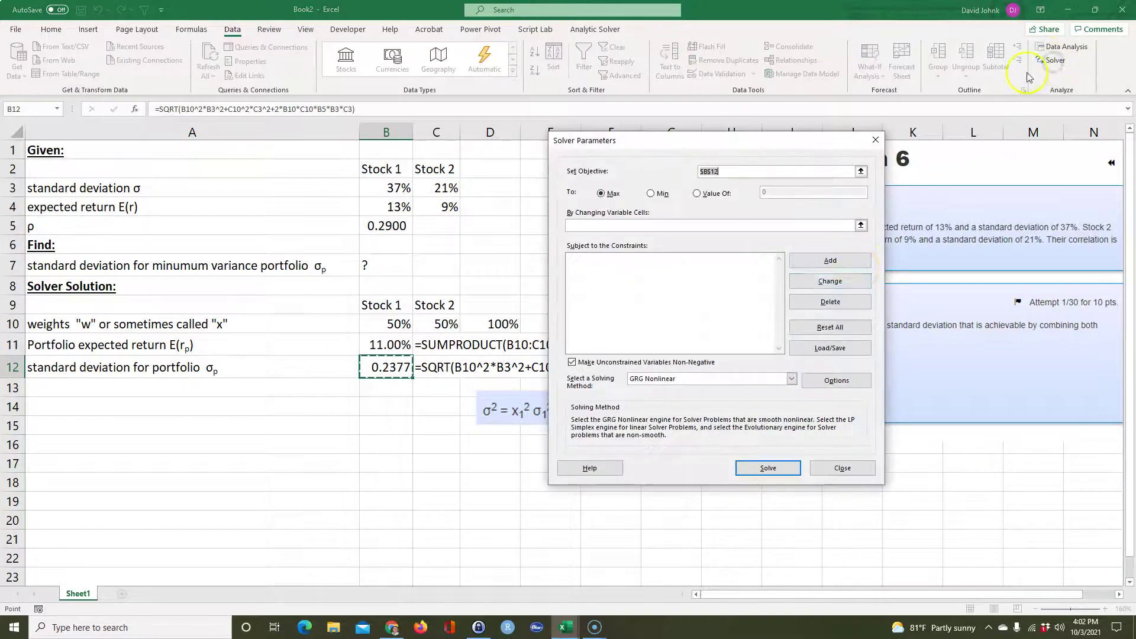
click(832, 328)
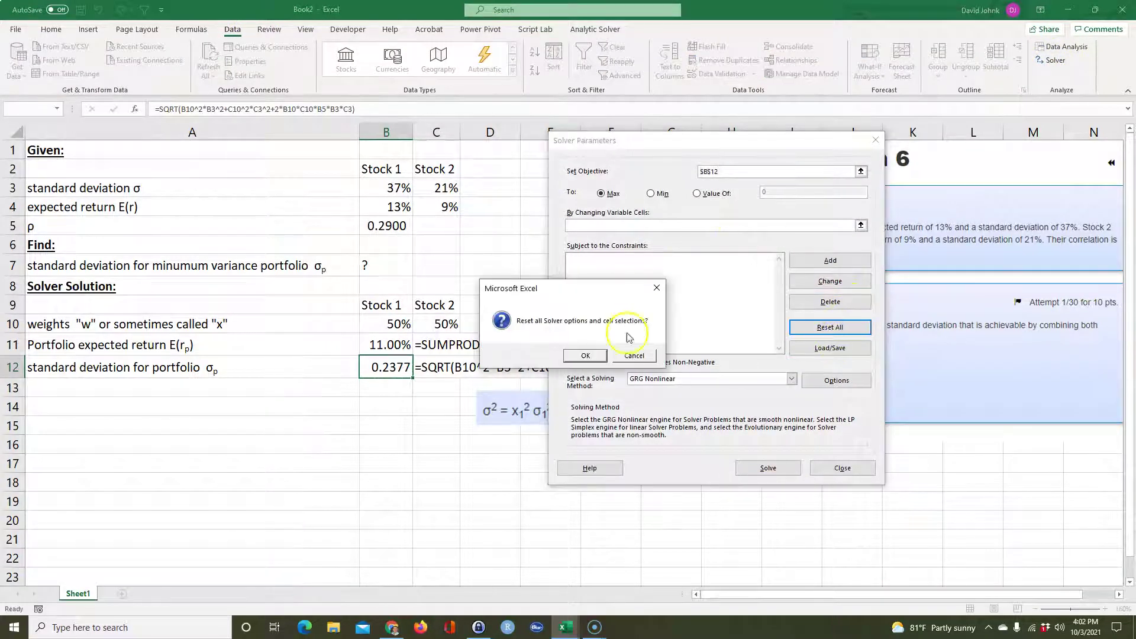
click(585, 355)
click(716, 163)
drag(716, 163, 128, 167)
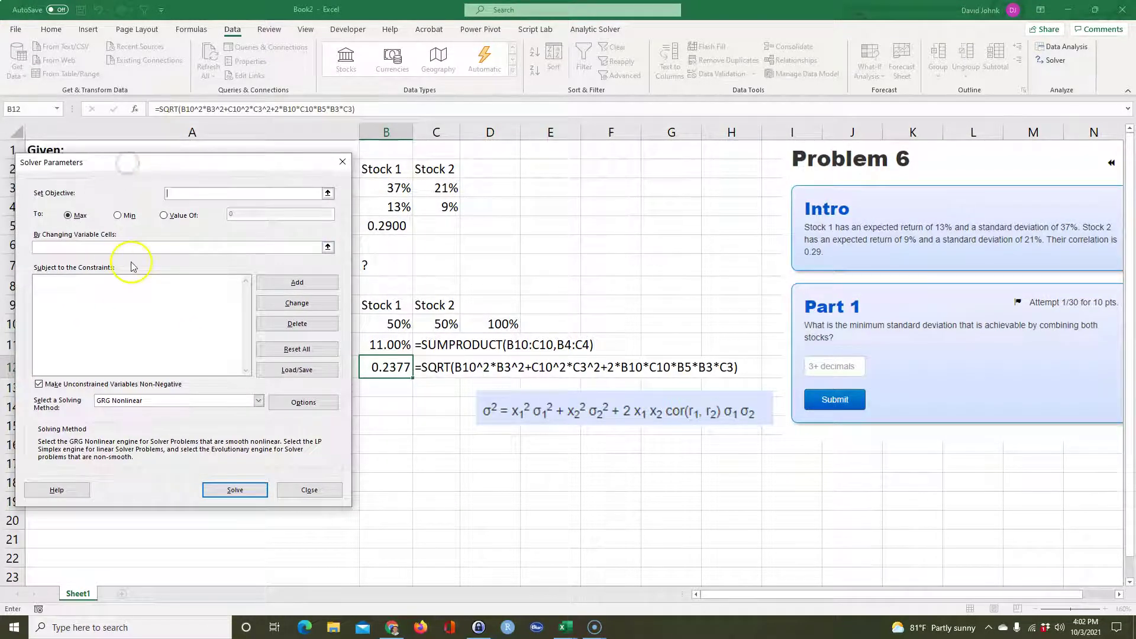
drag(268, 178, 834, 193)
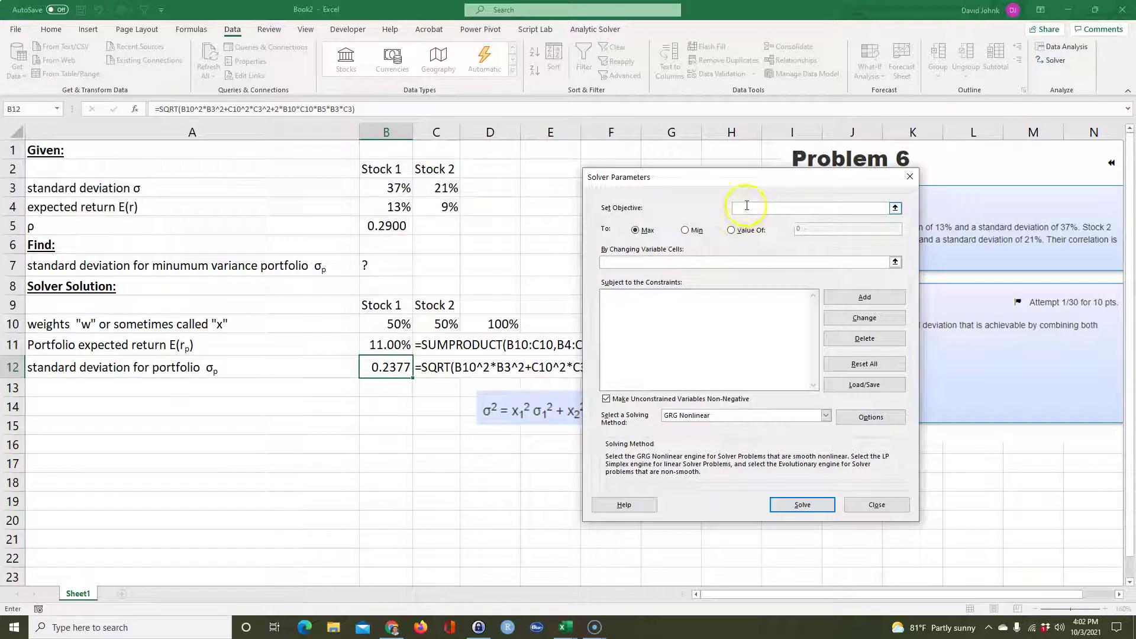
Step: Set the Solver objective to minimize B12 by changing the Stock 1 weight in B10
click(379, 367)
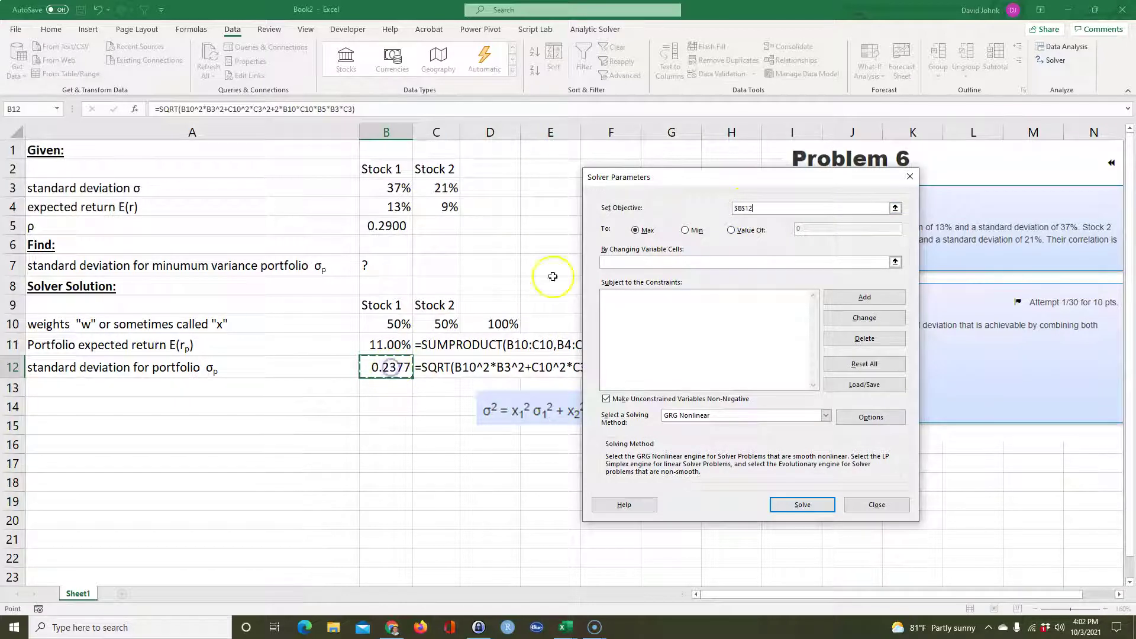
click(687, 230)
click(657, 261)
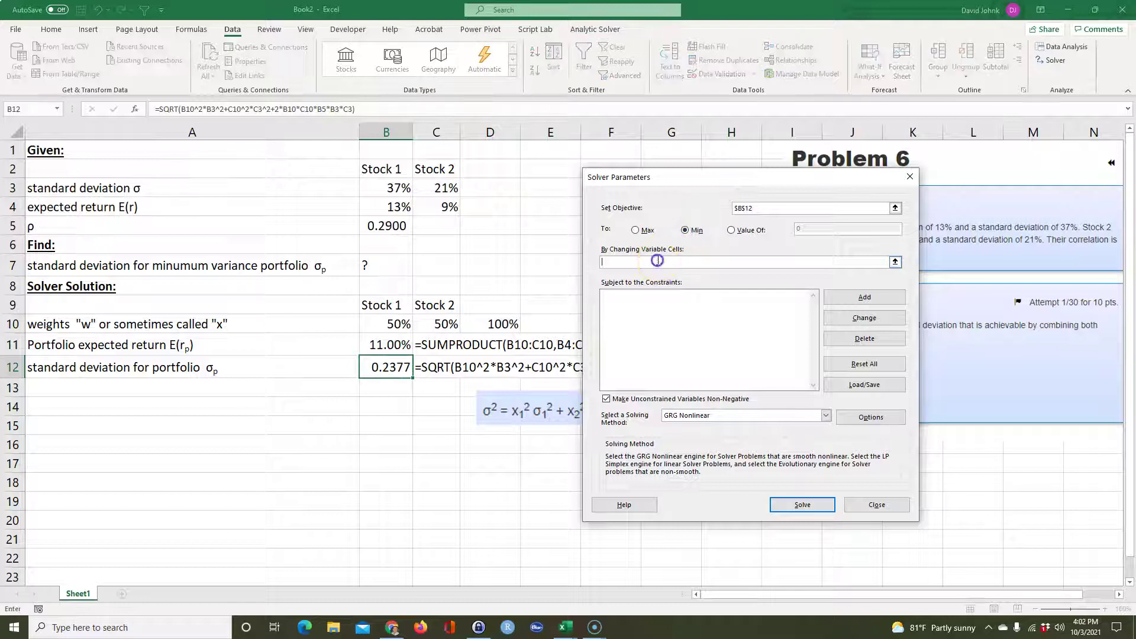
click(379, 324)
click(389, 327)
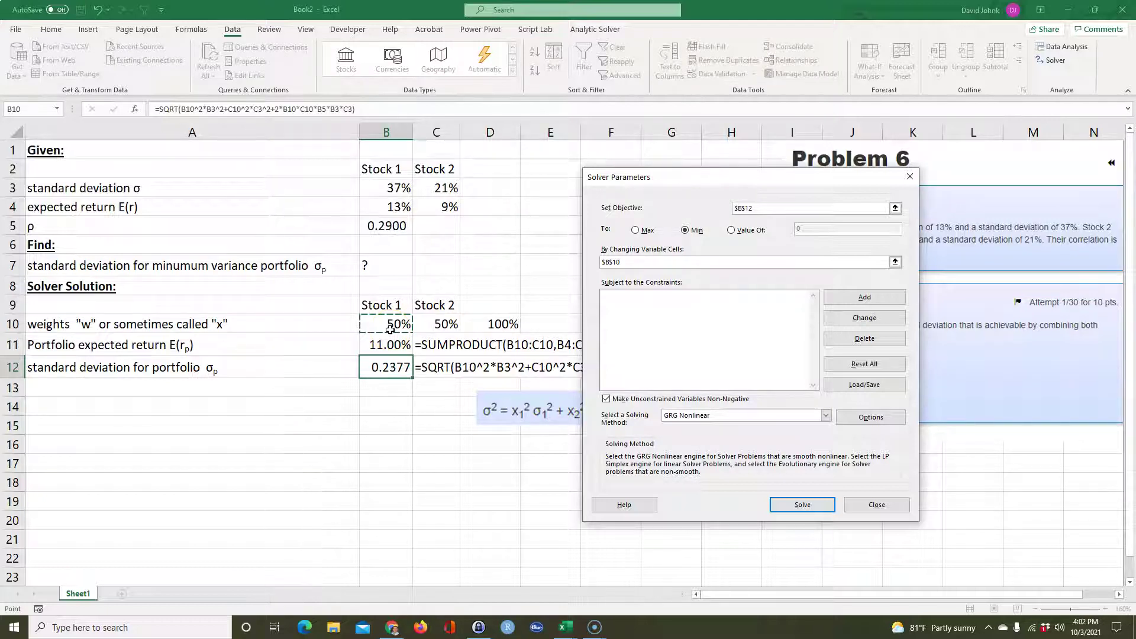
click(433, 324)
Step: Add the Solver constraint that the total weight in D10 equals 1
click(864, 299)
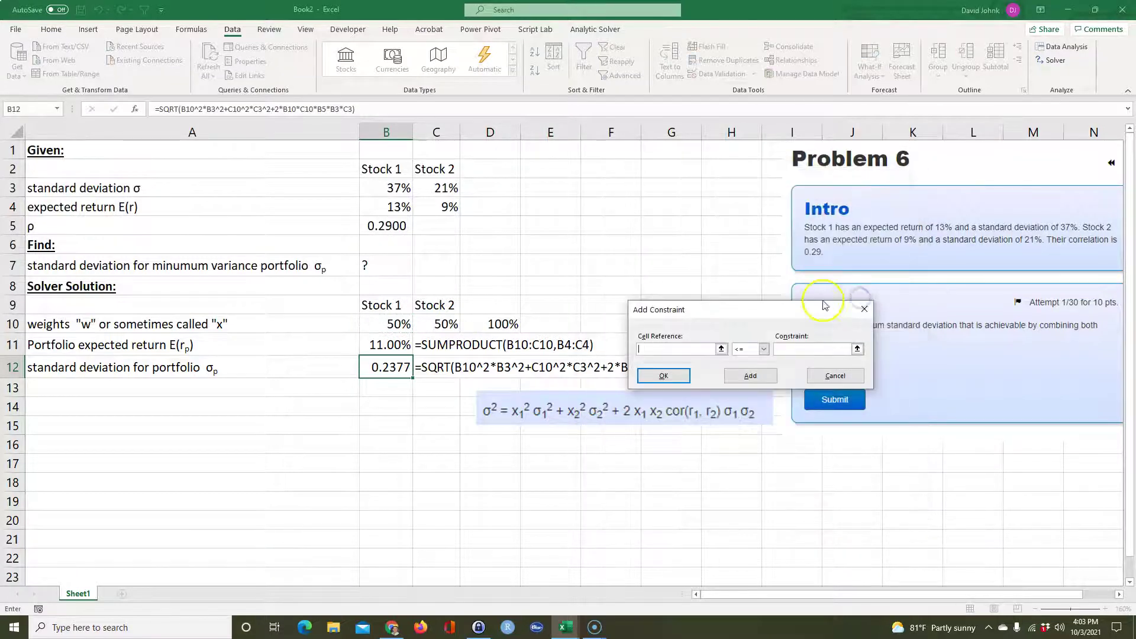
click(496, 326)
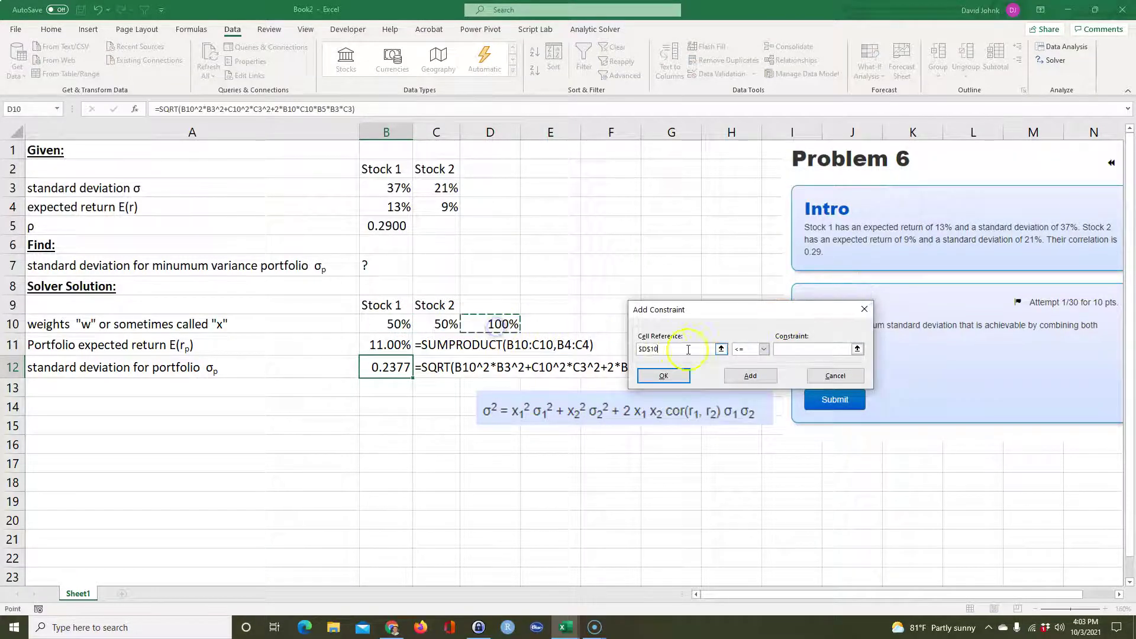
click(764, 349)
click(740, 367)
click(777, 350)
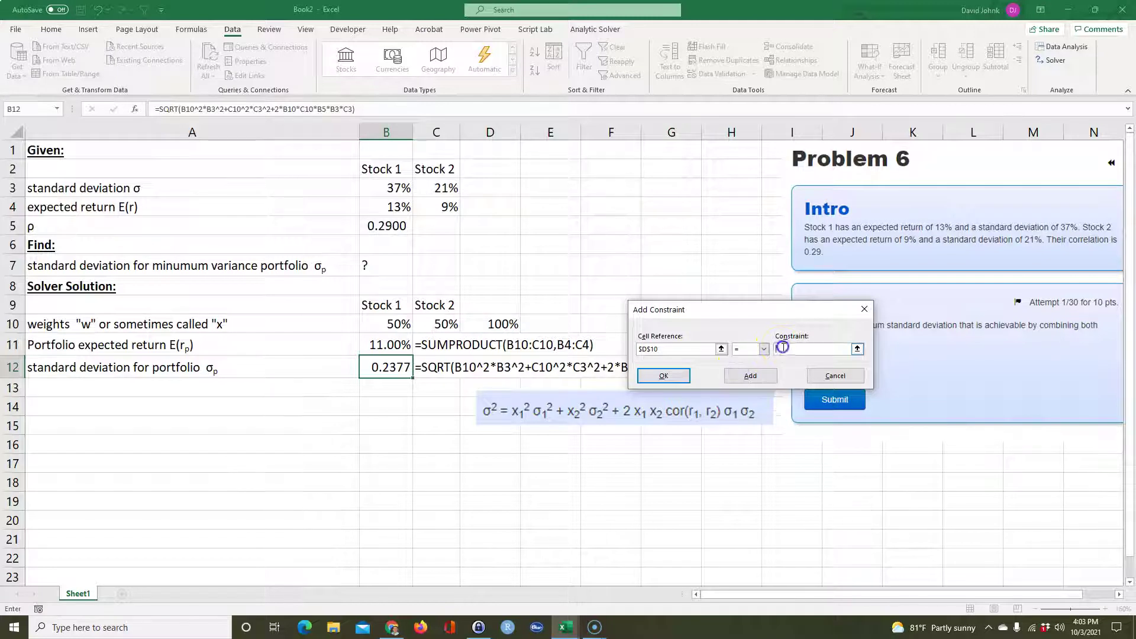
text(1)
click(664, 376)
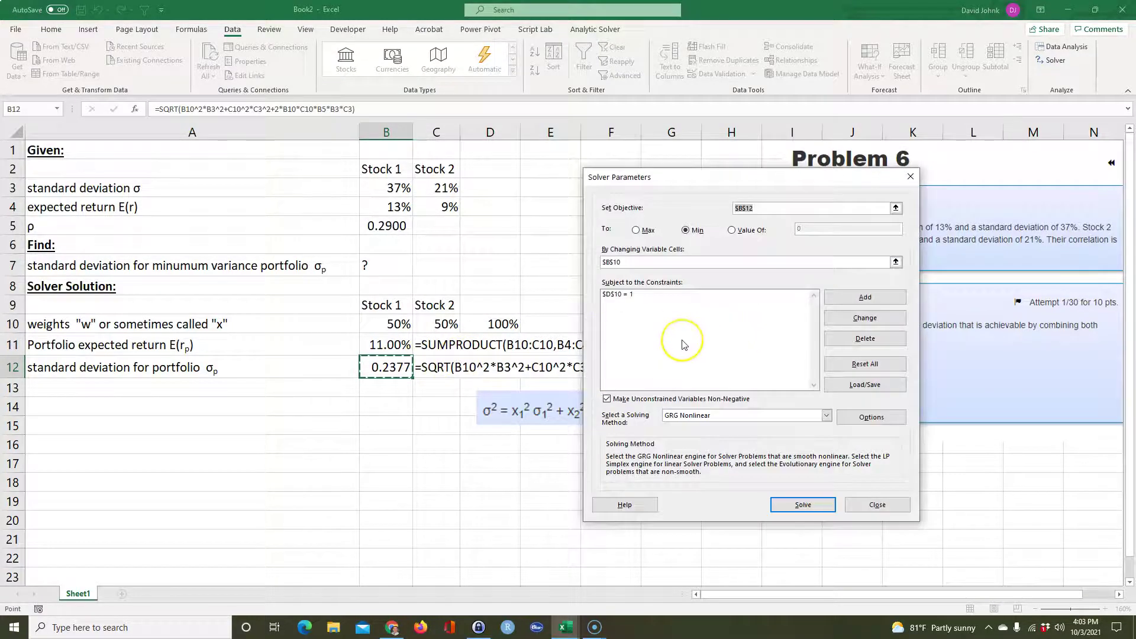
Step: Run Solver with non-negative variables and the GRG Nonlinear method, and keep the Solver solution
click(607, 401)
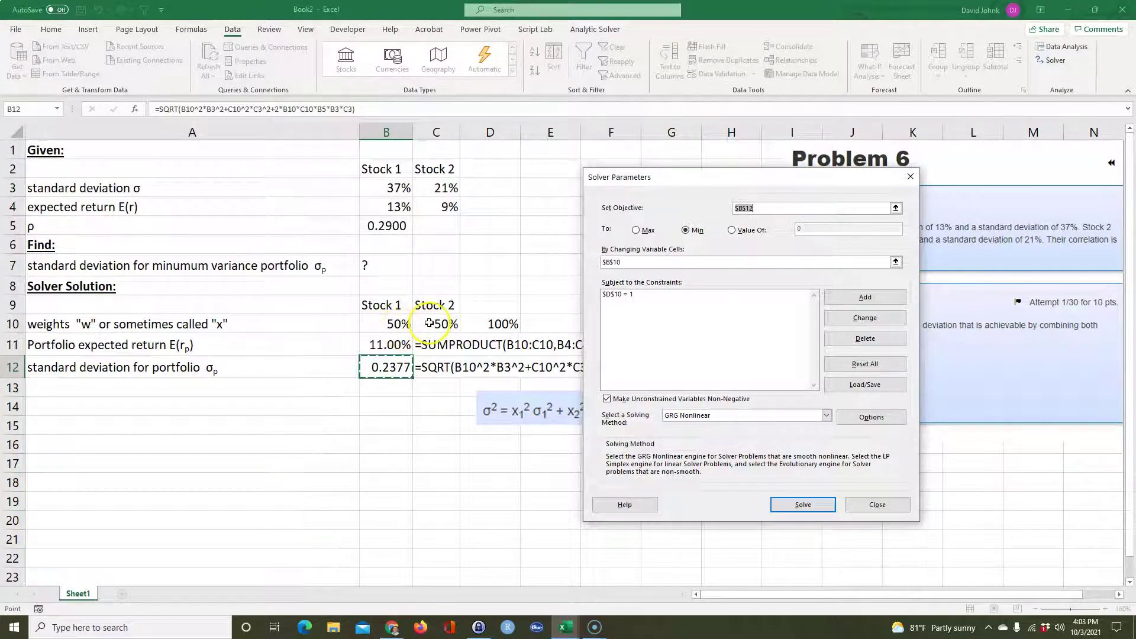
click(801, 506)
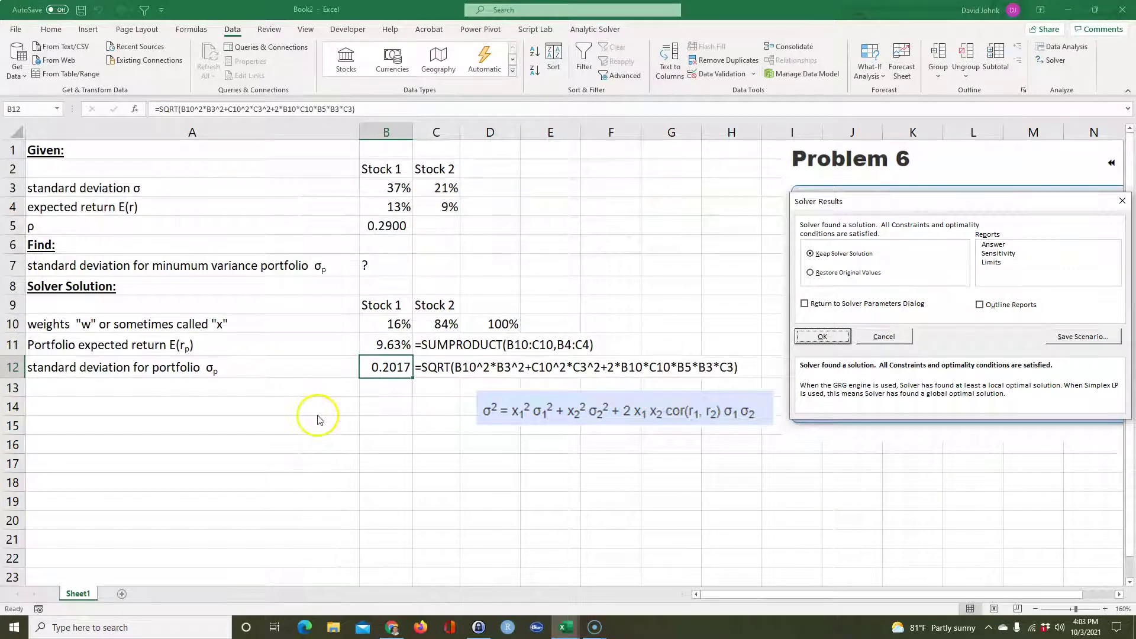
click(823, 337)
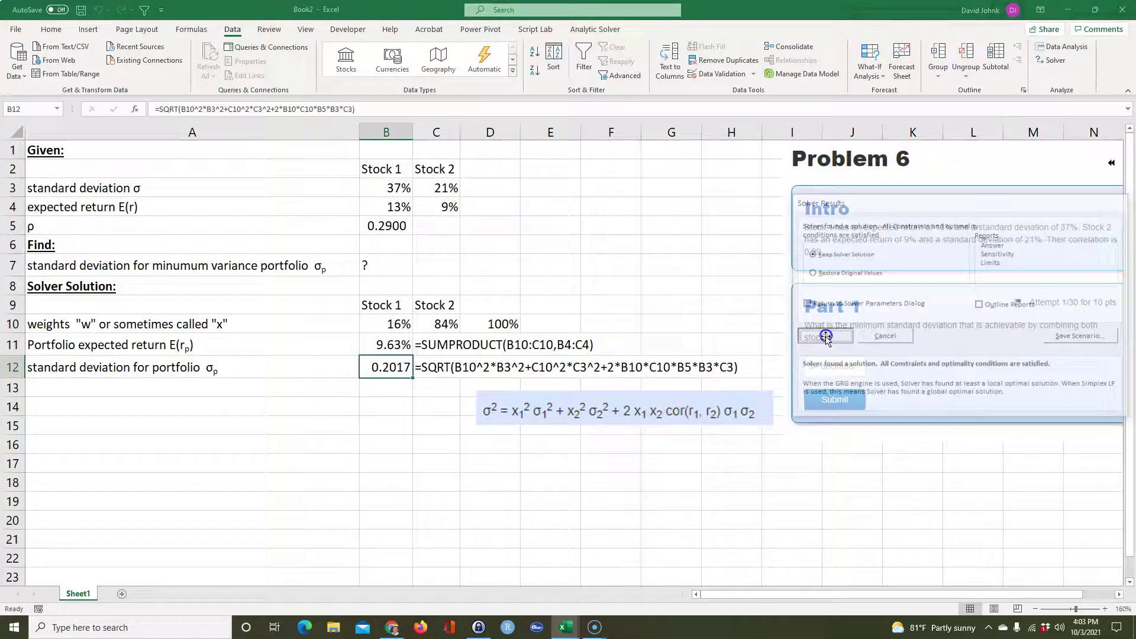
Step: Copy the minimized standard deviation from B12 and submit it as the Part 1 answer on the Accepi Problem 6 page in Chrome
right_click(390, 368)
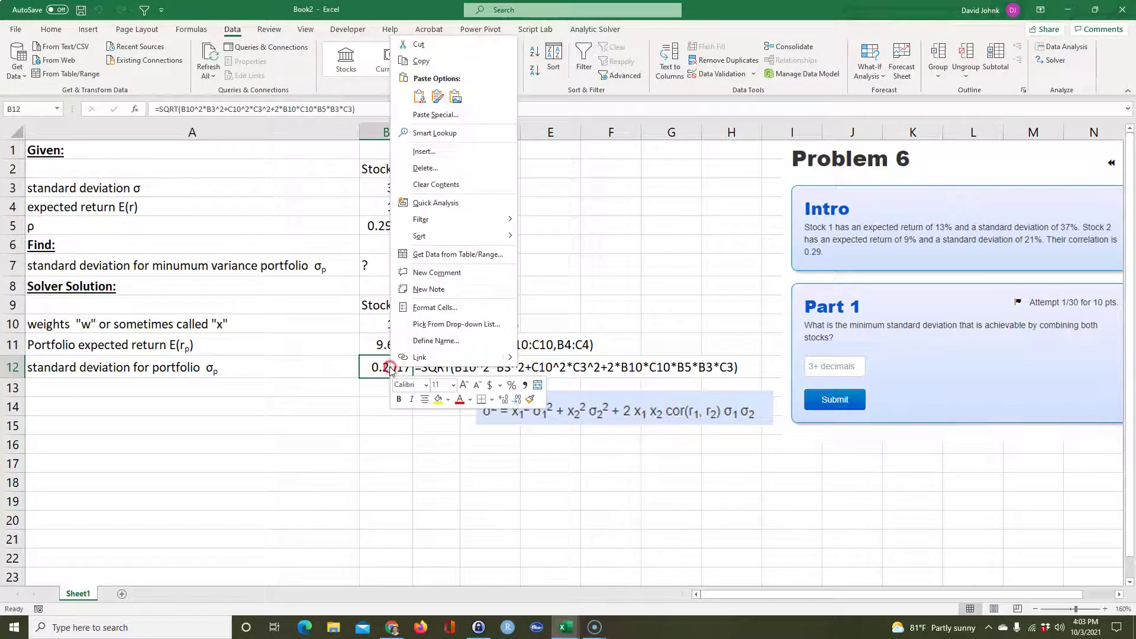
click(421, 61)
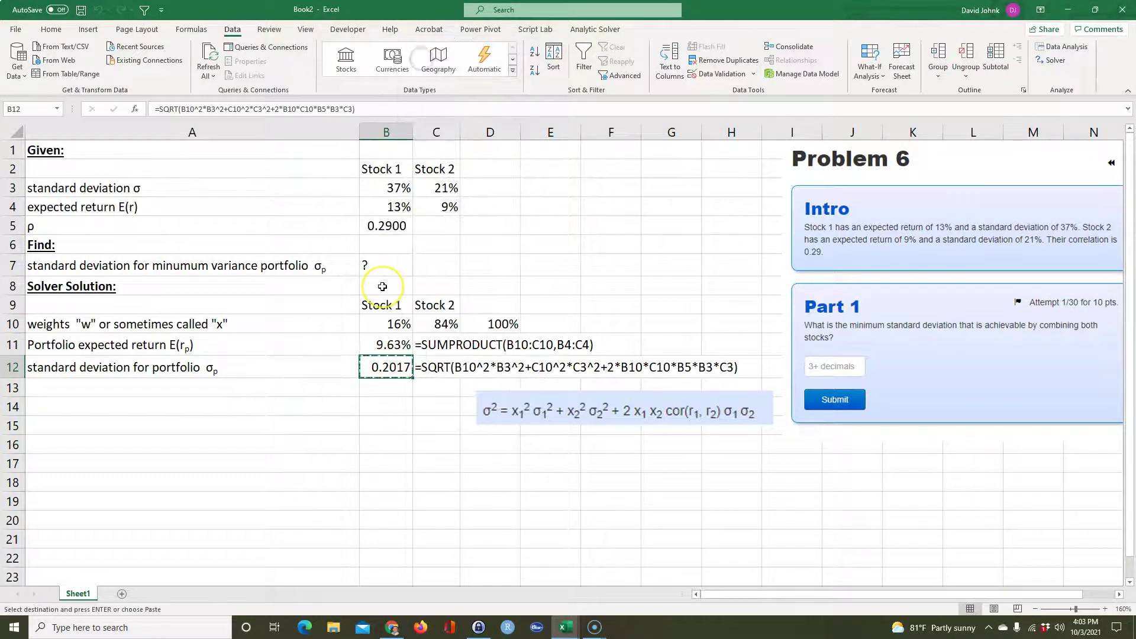
key(alt+Tab)
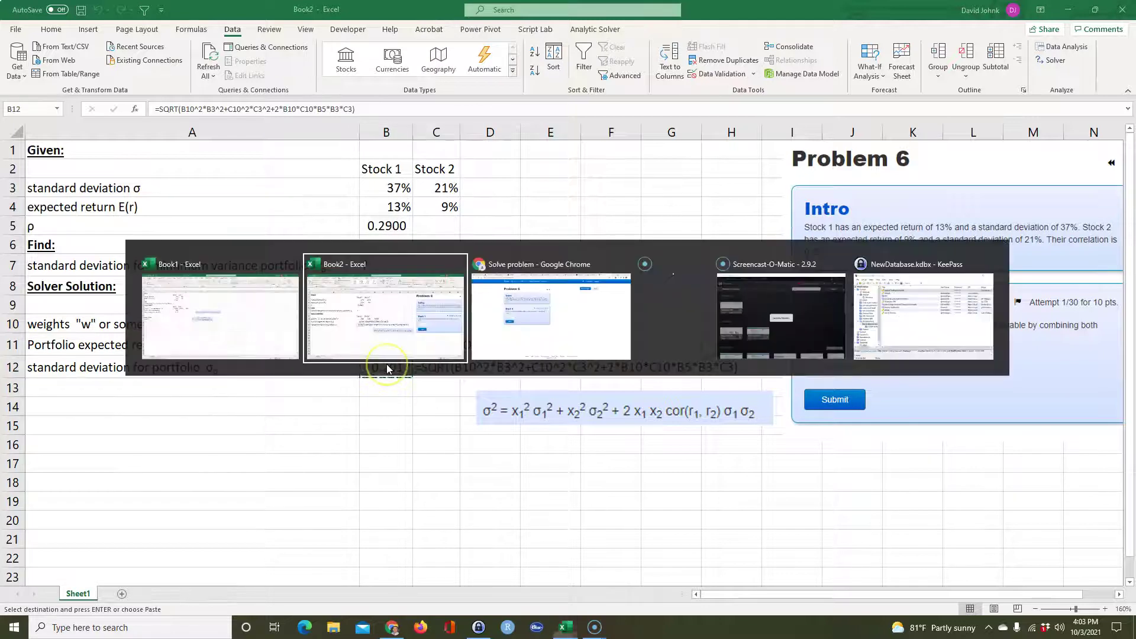
key(alt+Tab)
click(264, 311)
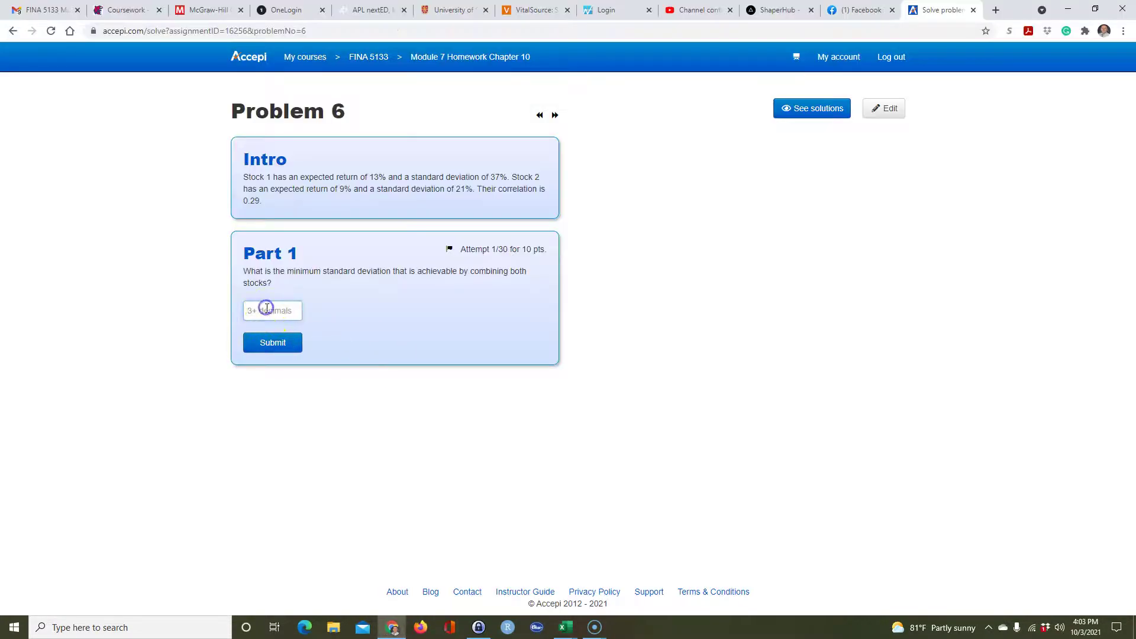
click(267, 345)
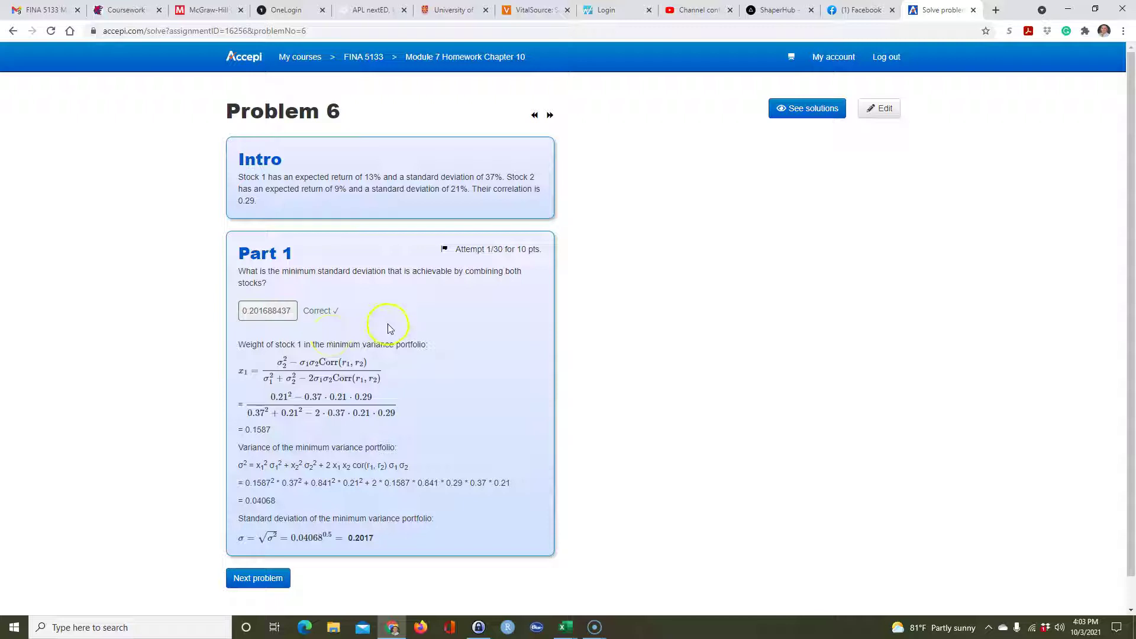
Step: Back in Excel, paste the "Exact Solution:" heading and "weights" label into A14:A15, and move the variance formula picture below the problem image
key(alt+Tab)
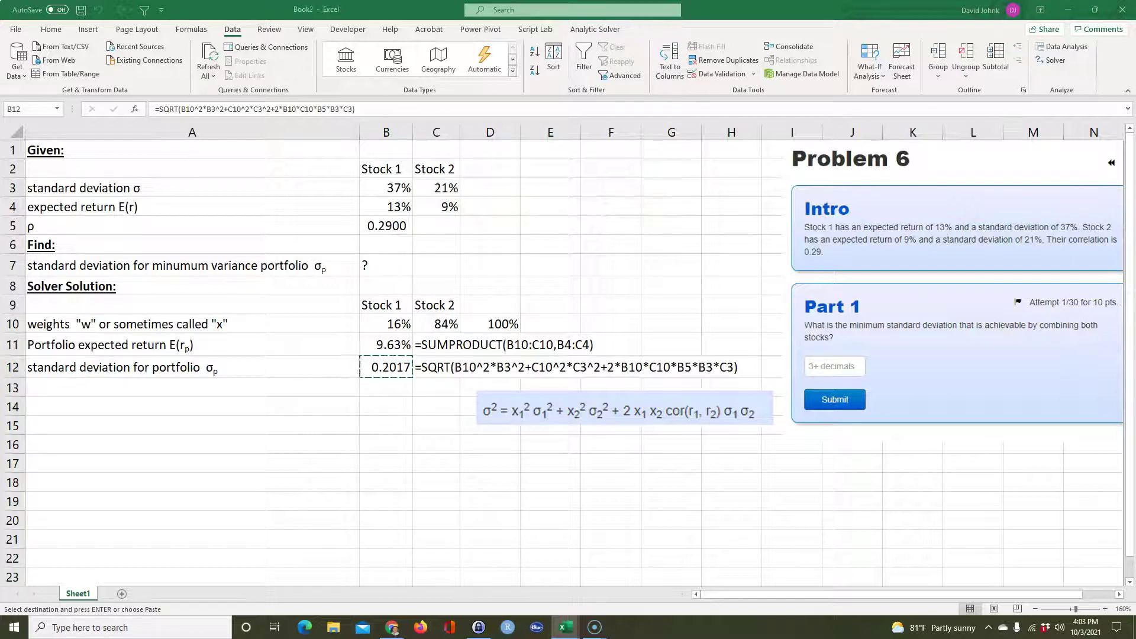
click(101, 407)
key(ctrl+v)
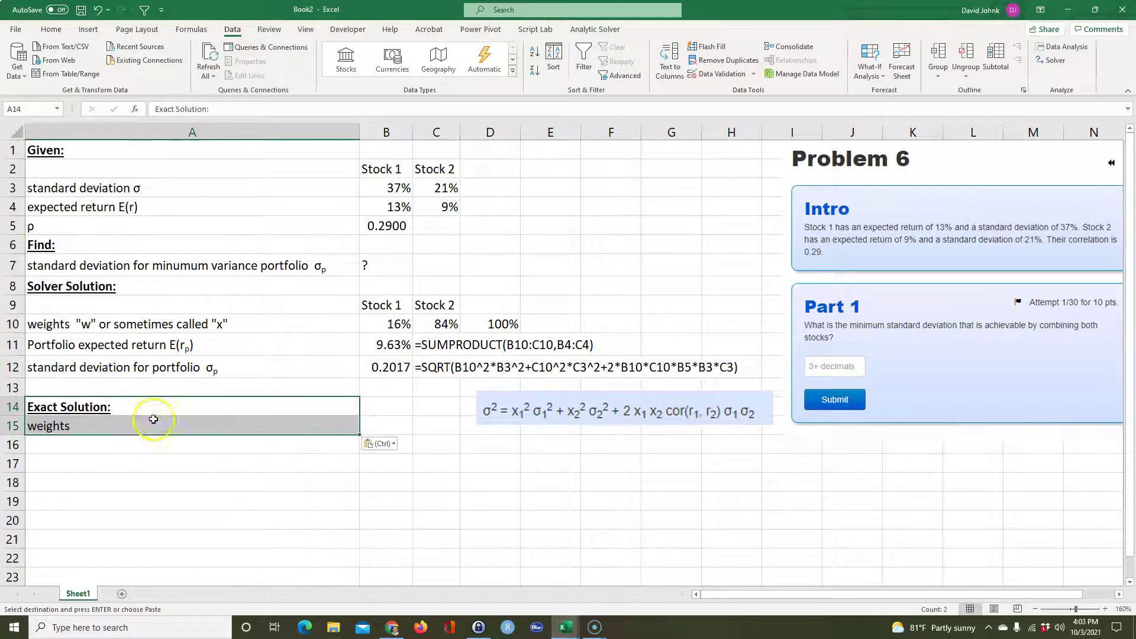
drag(538, 398, 844, 463)
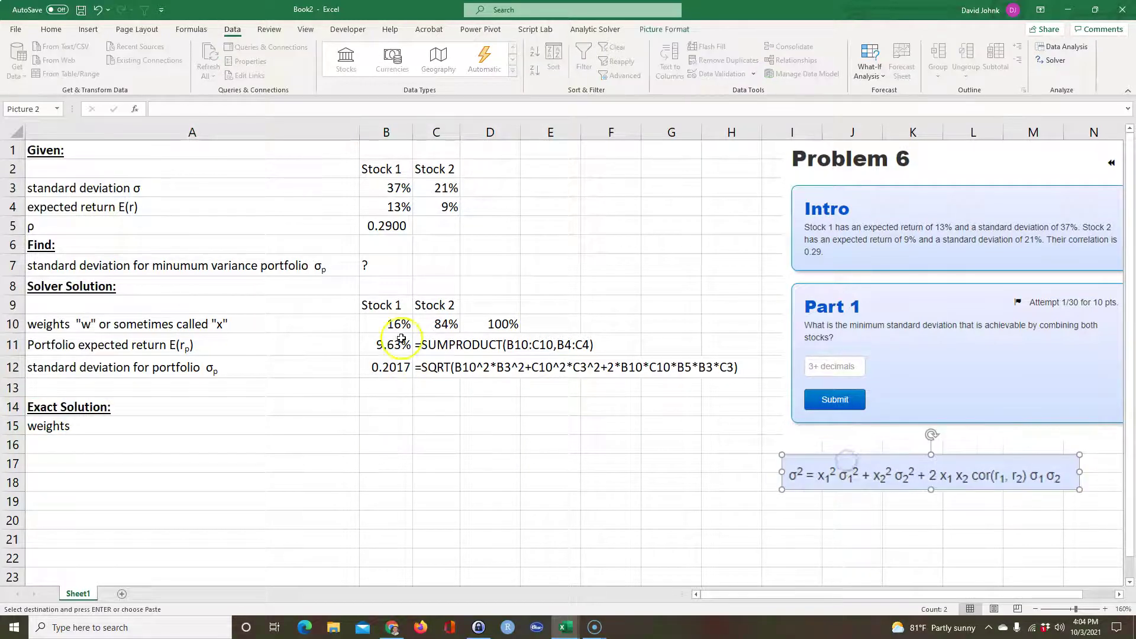
Step: Show the stock weights in B10:C10 as percentages with two decimal places
drag(393, 325, 435, 324)
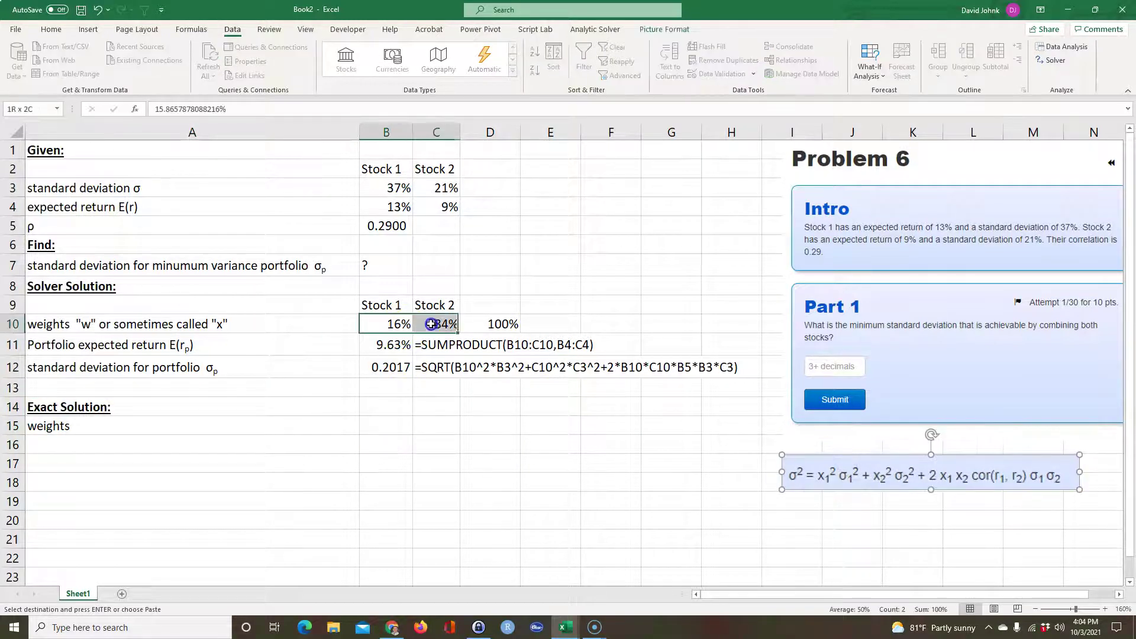
click(51, 29)
click(465, 71)
click(465, 71)
click(406, 441)
click(386, 324)
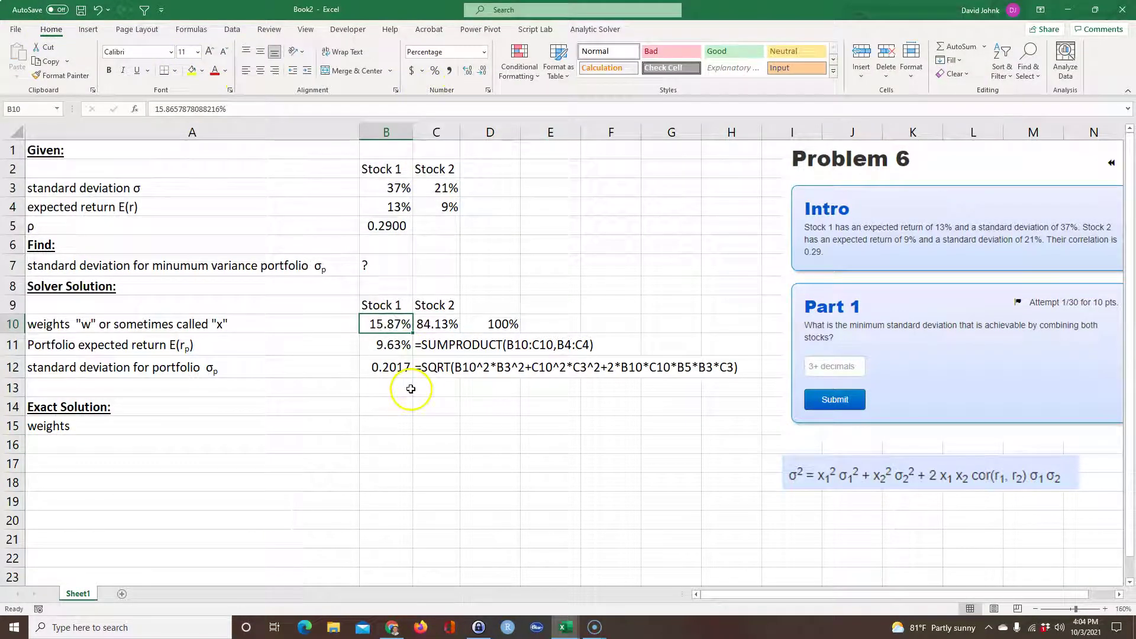
click(438, 325)
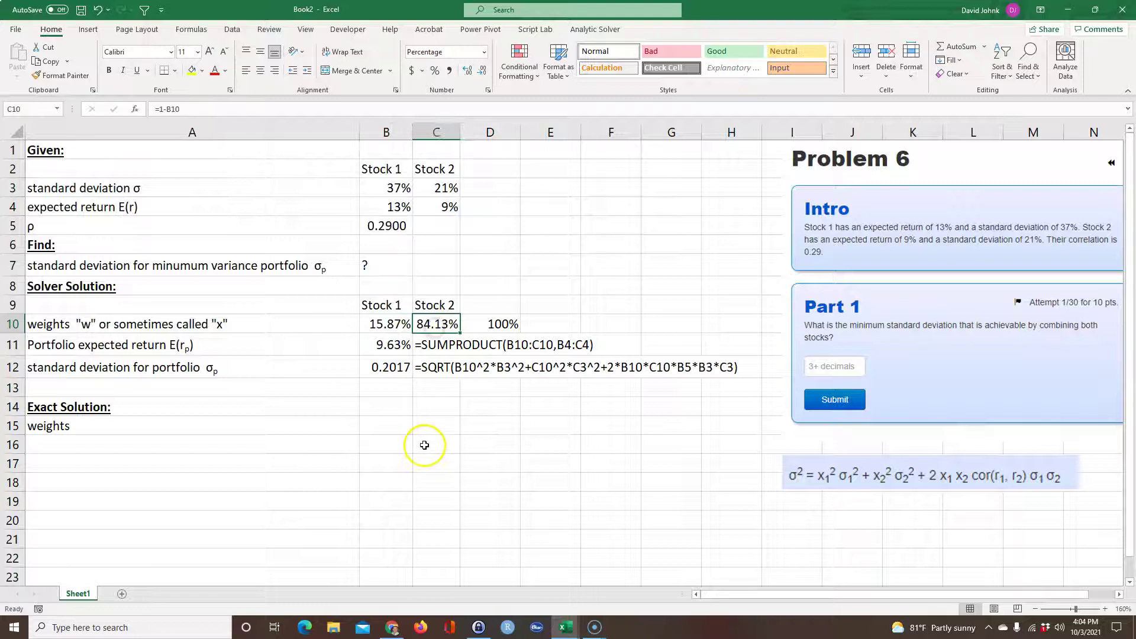
Step: Format the portfolio standard deviation in B12 as a percentage with two decimal places
click(387, 345)
click(386, 367)
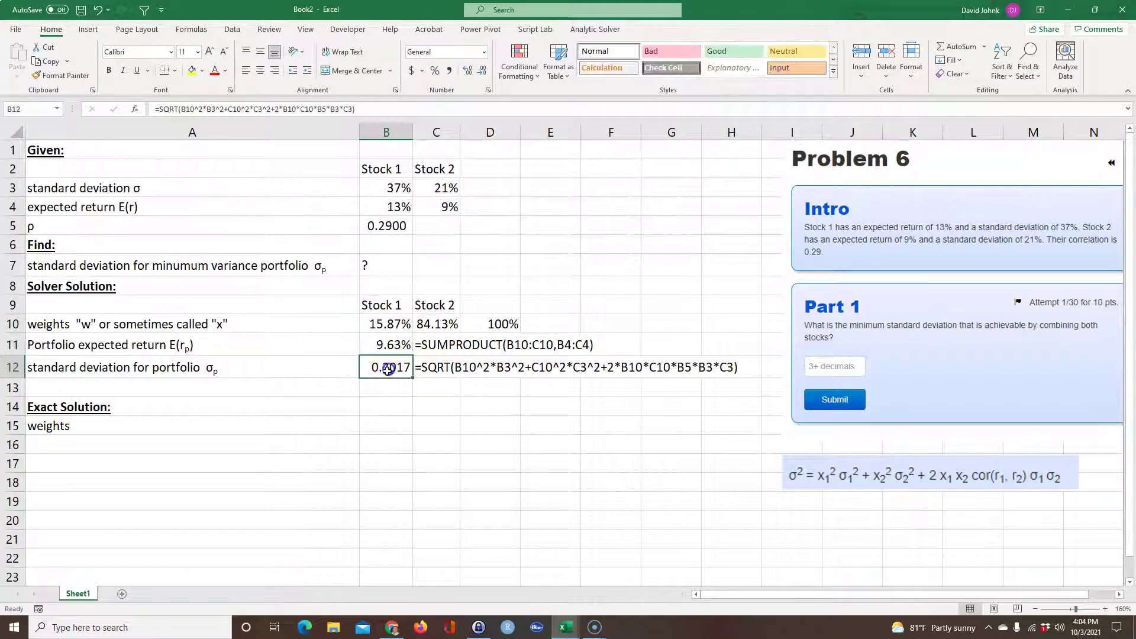
click(434, 71)
click(467, 71)
click(467, 70)
click(436, 443)
click(385, 372)
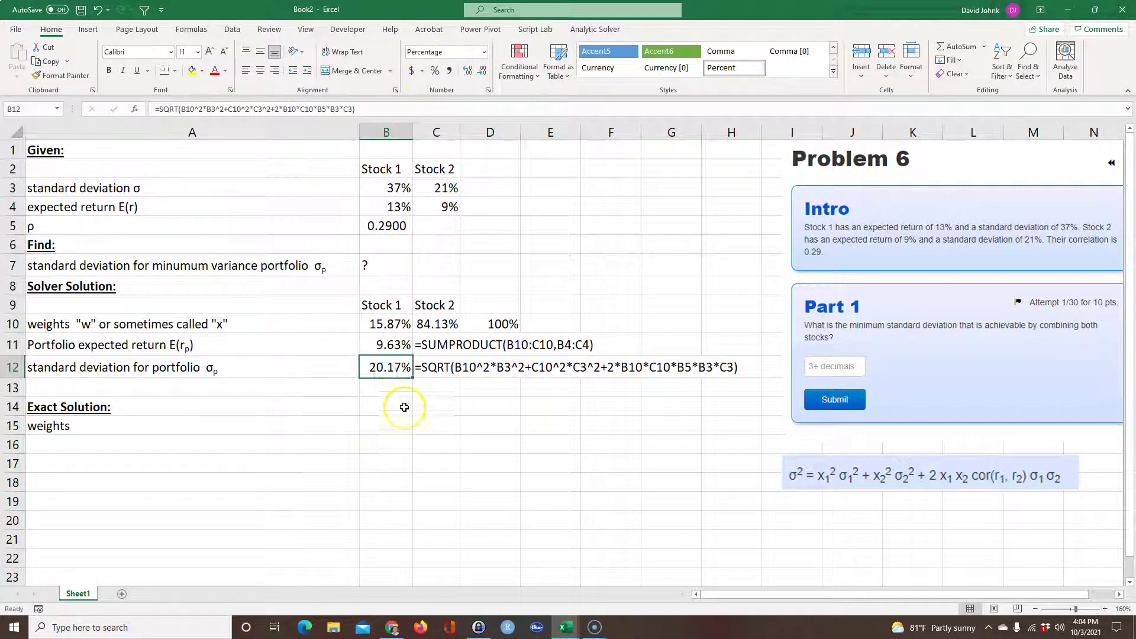
Step: Highlight the portfolio standard deviation in B12 with a yellow fill
click(386, 349)
click(391, 368)
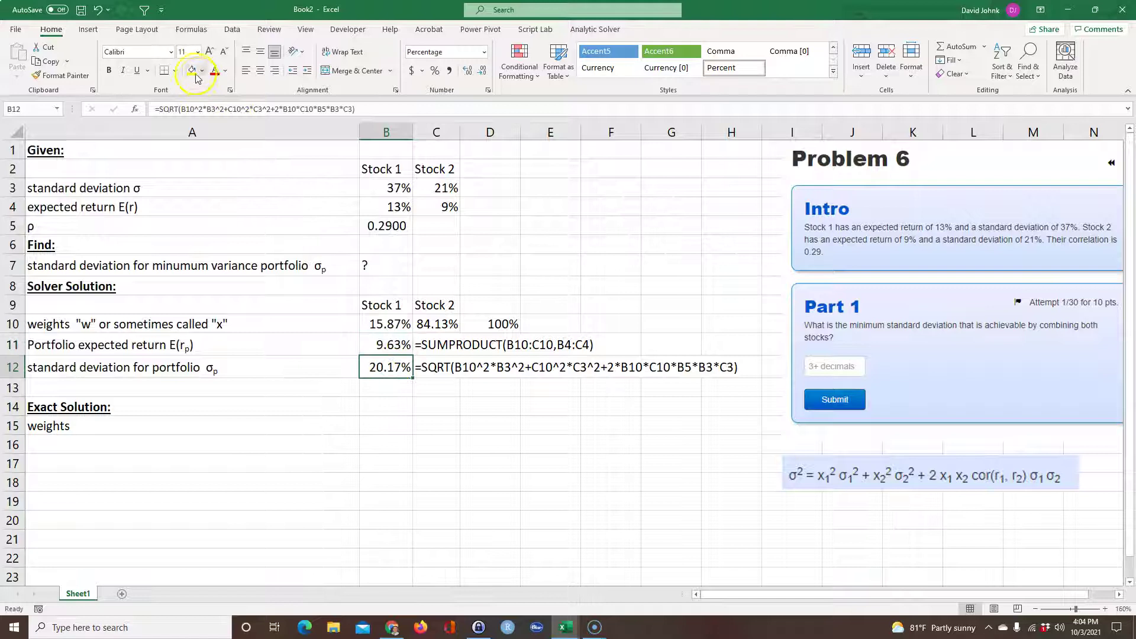
click(192, 70)
click(308, 450)
drag(385, 323, 435, 324)
click(846, 468)
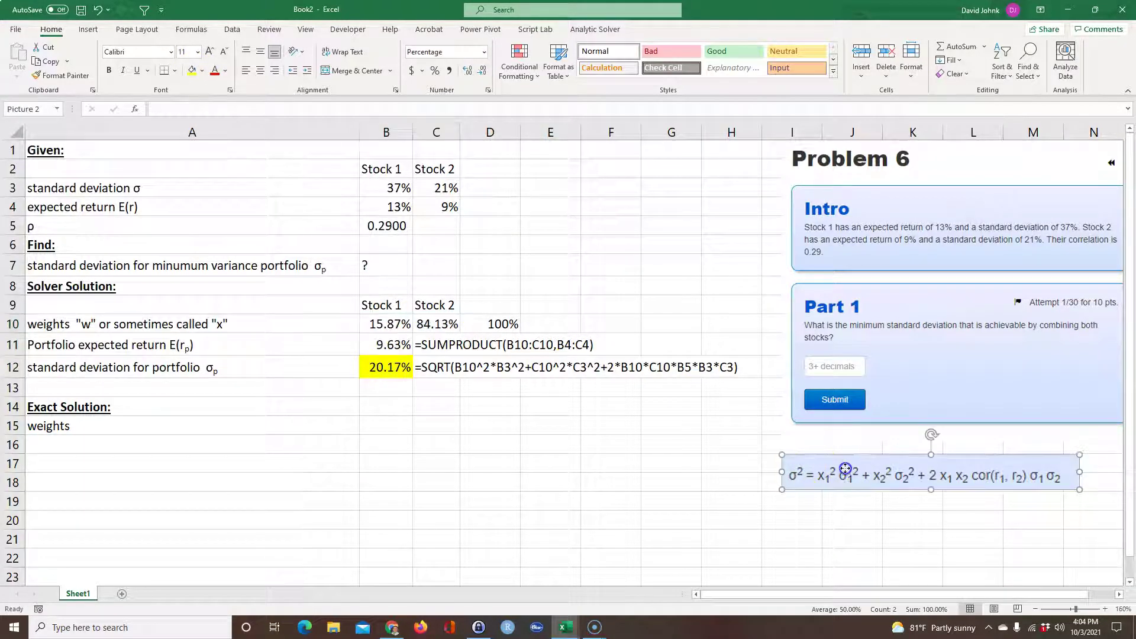
click(384, 368)
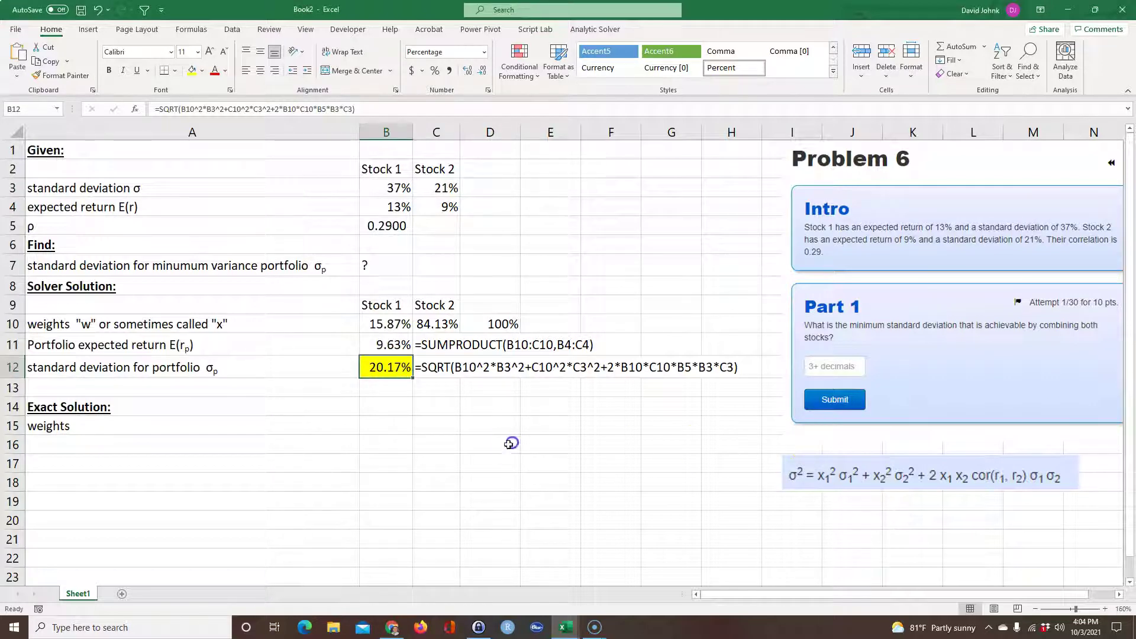
Step: Paste the x1 weight formula picture below the Exact Solution section, and move the "weights" label from A15 to A16
click(286, 463)
key(ctrl+v)
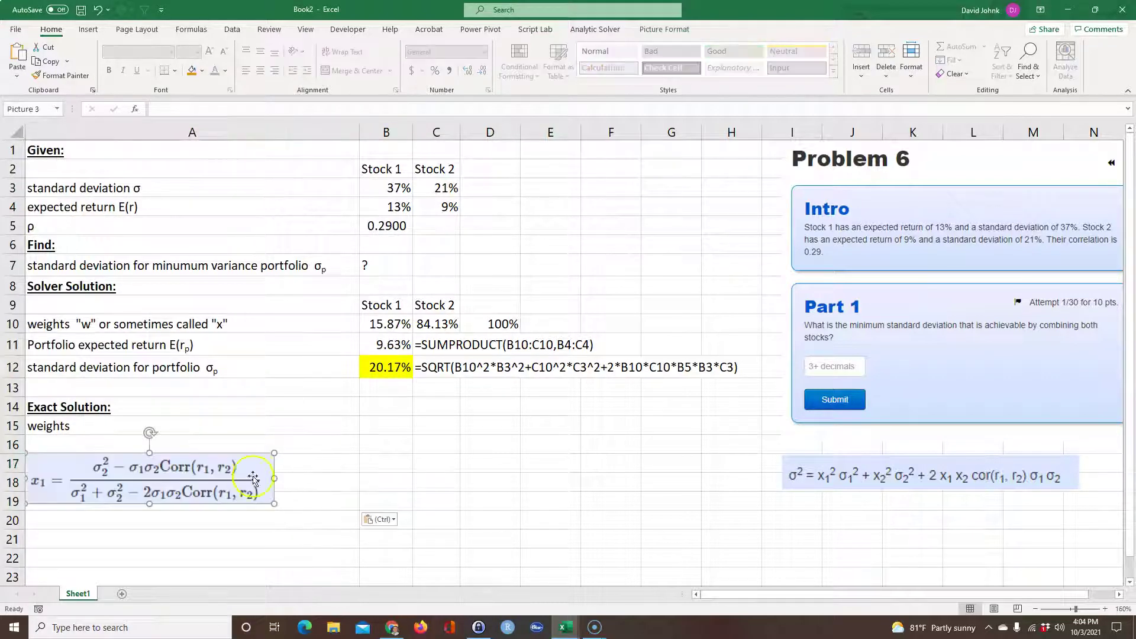
drag(267, 457, 439, 479)
click(226, 510)
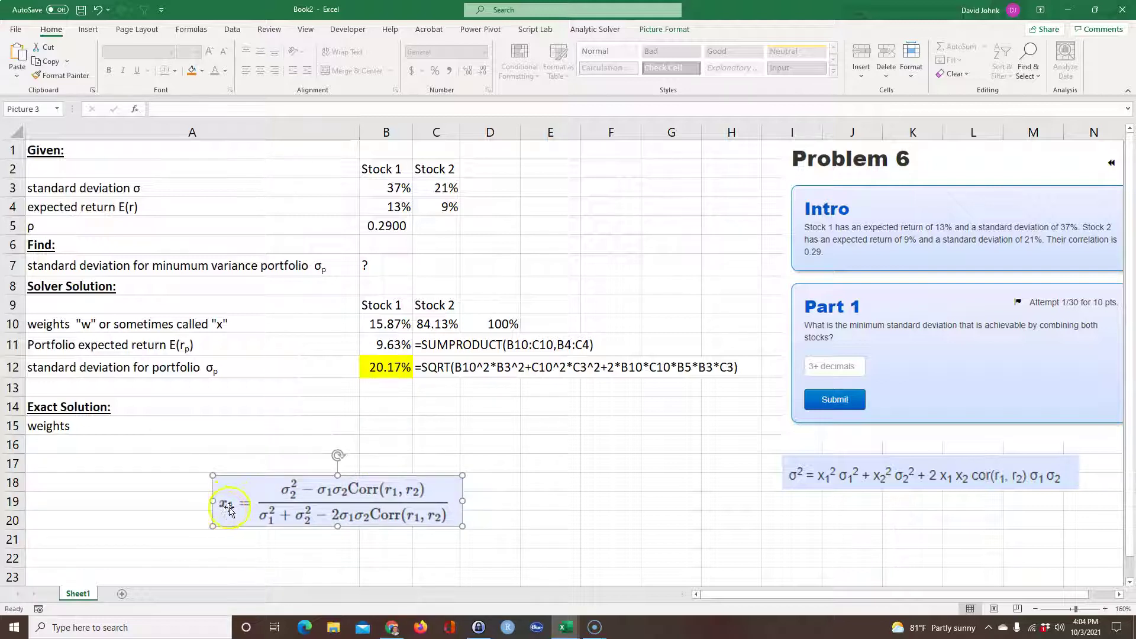
click(180, 432)
drag(180, 436, 180, 446)
Step: Add the stock headers to the Exact Solution section by entering =B9 in B15 and filling it across to C15
click(386, 426)
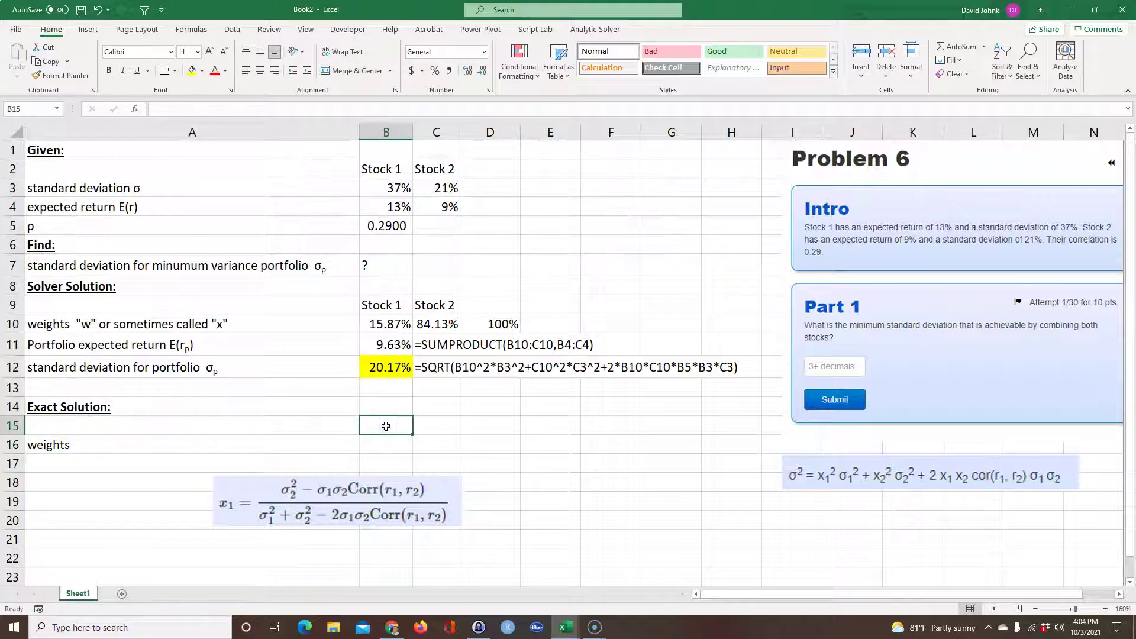
text(=)
click(390, 301)
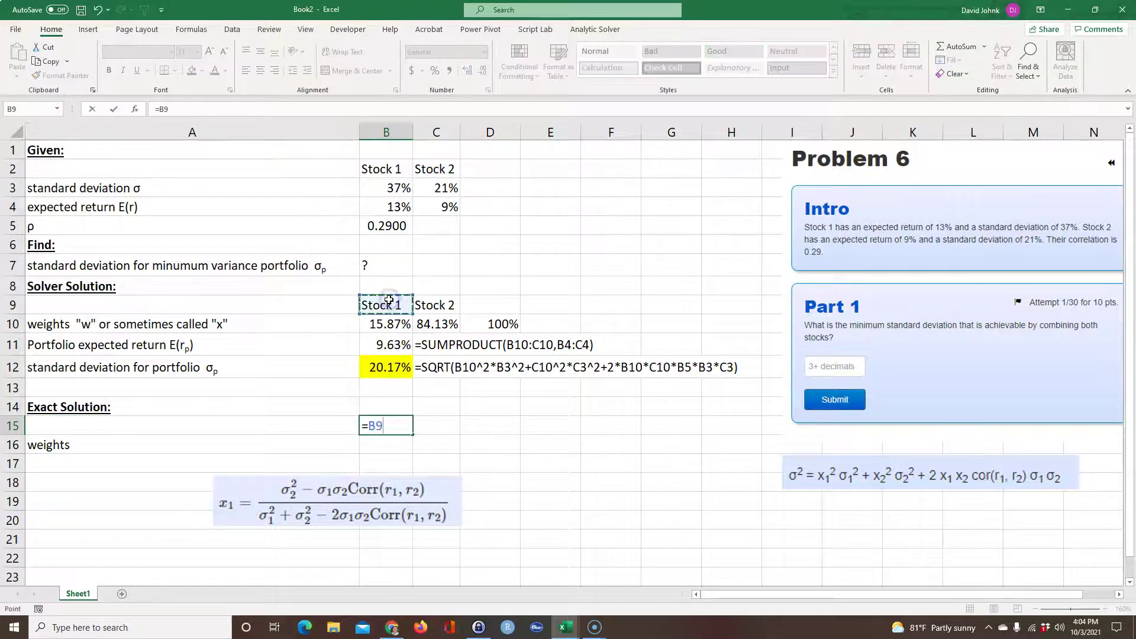
key(Return)
click(388, 407)
click(407, 428)
drag(408, 431, 449, 431)
Step: Start the exact Stock 1 weight formula in B16 with the numerator (C3^2-B3*C3*B5)
click(394, 447)
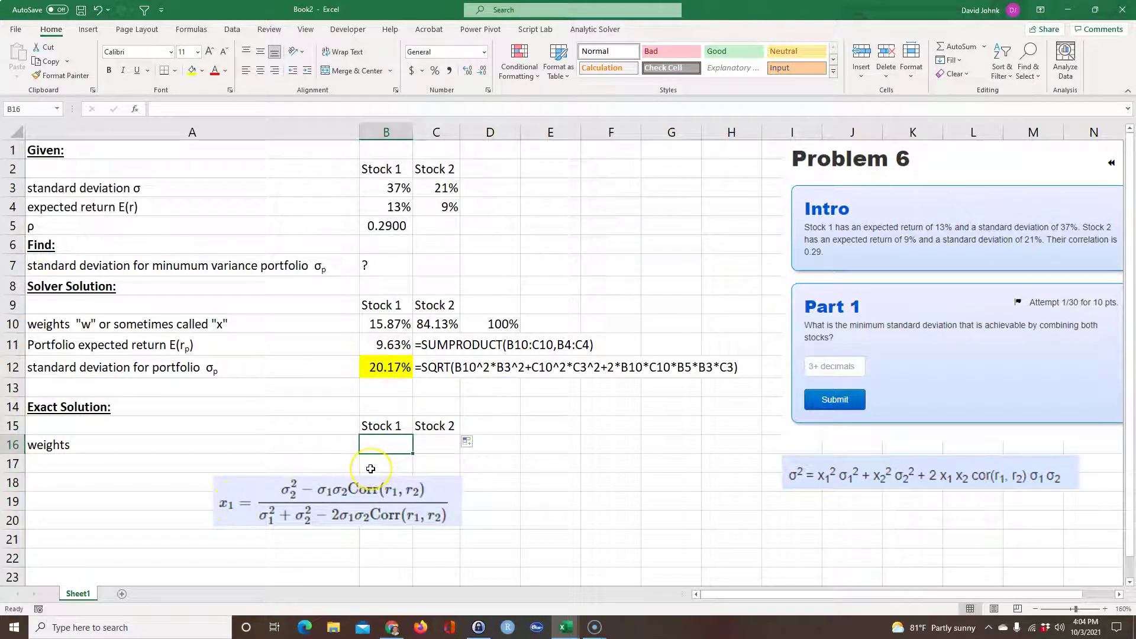
text(=)
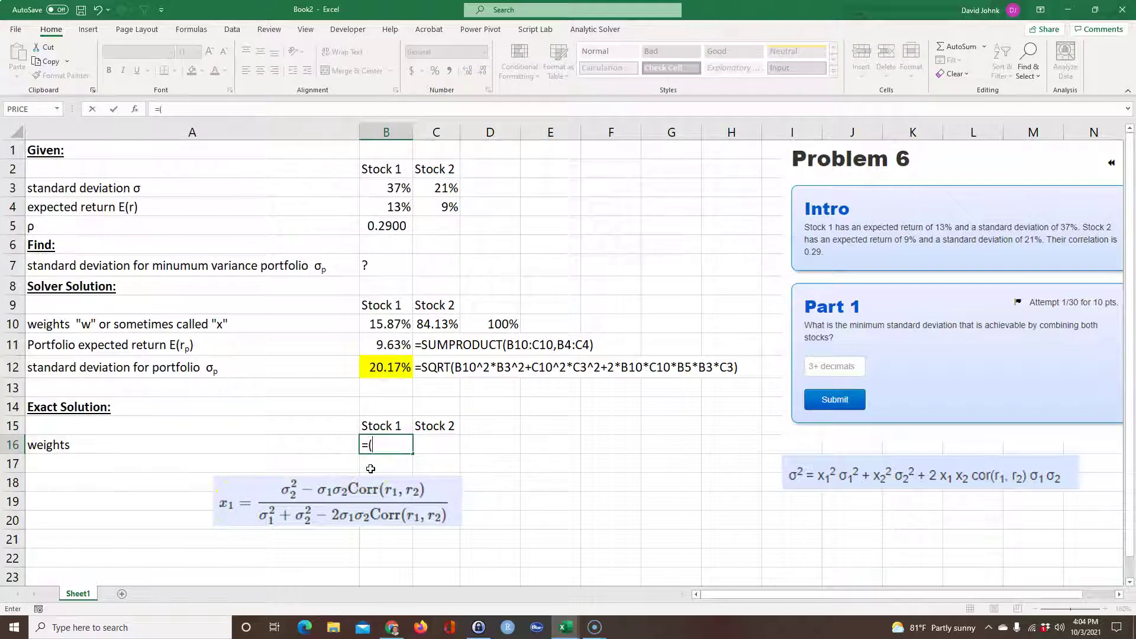
text(()
click(442, 188)
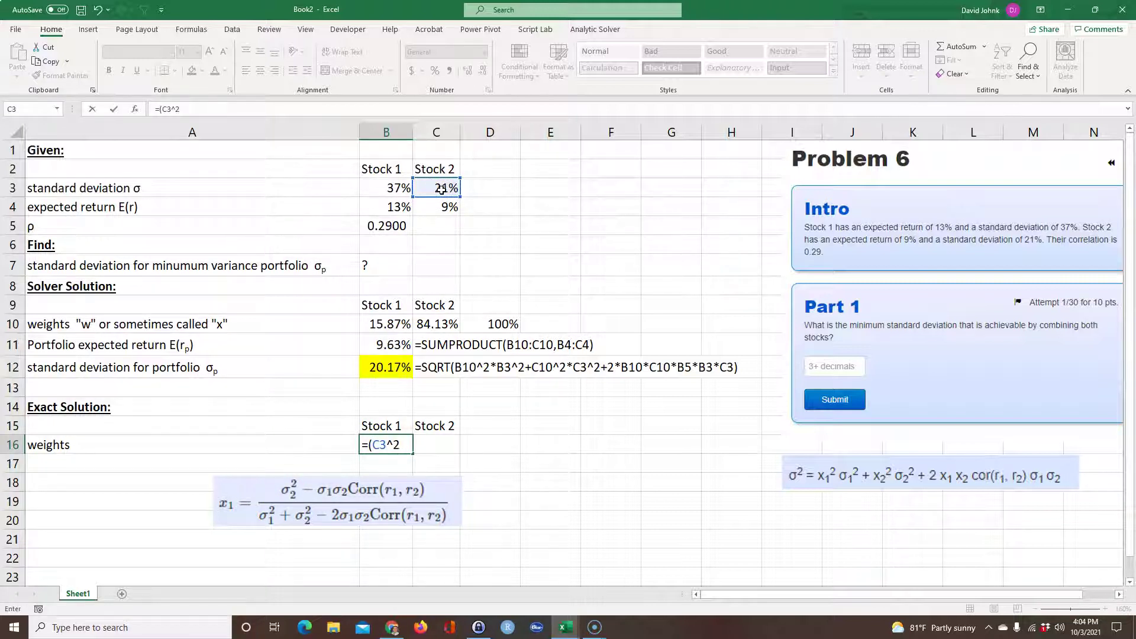
text(^2-)
click(395, 188)
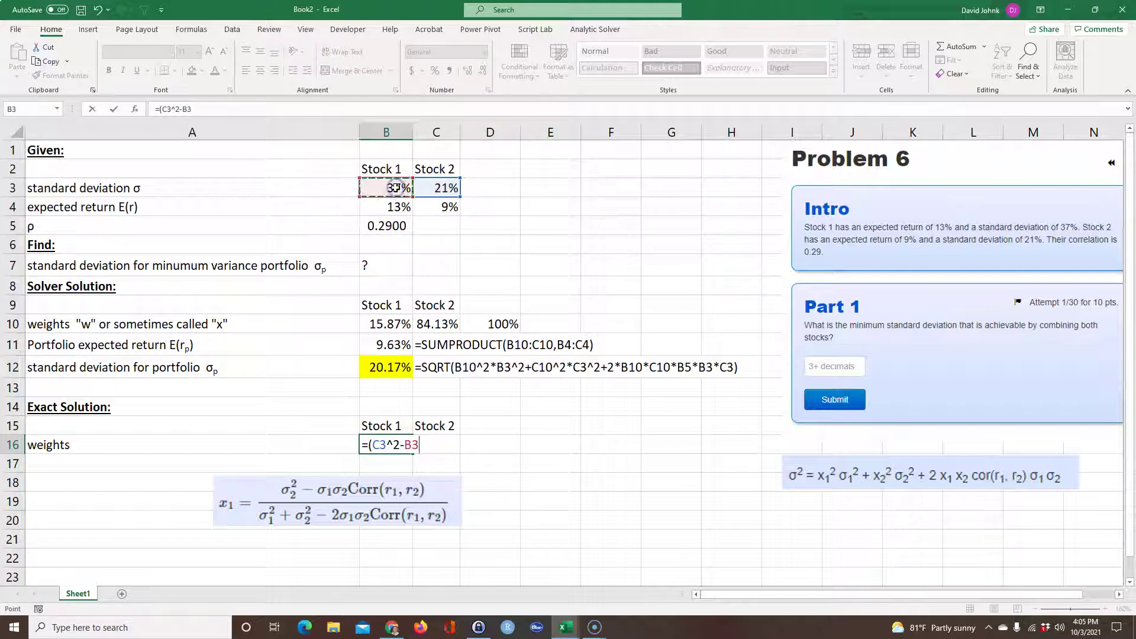
text(*)
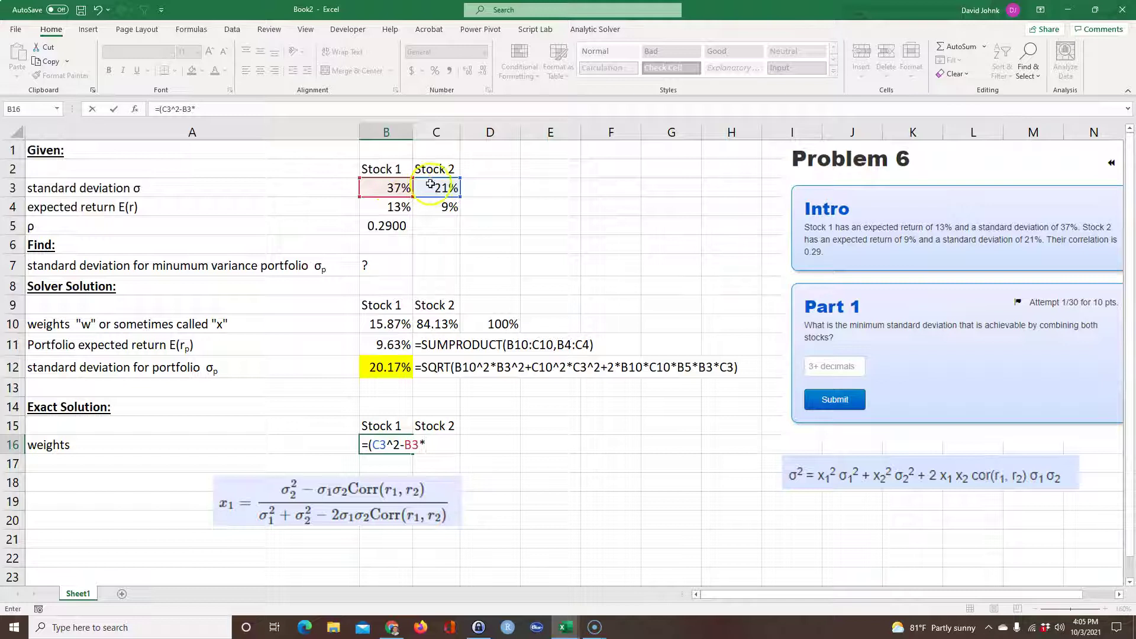
click(443, 187)
text(*)
click(392, 226)
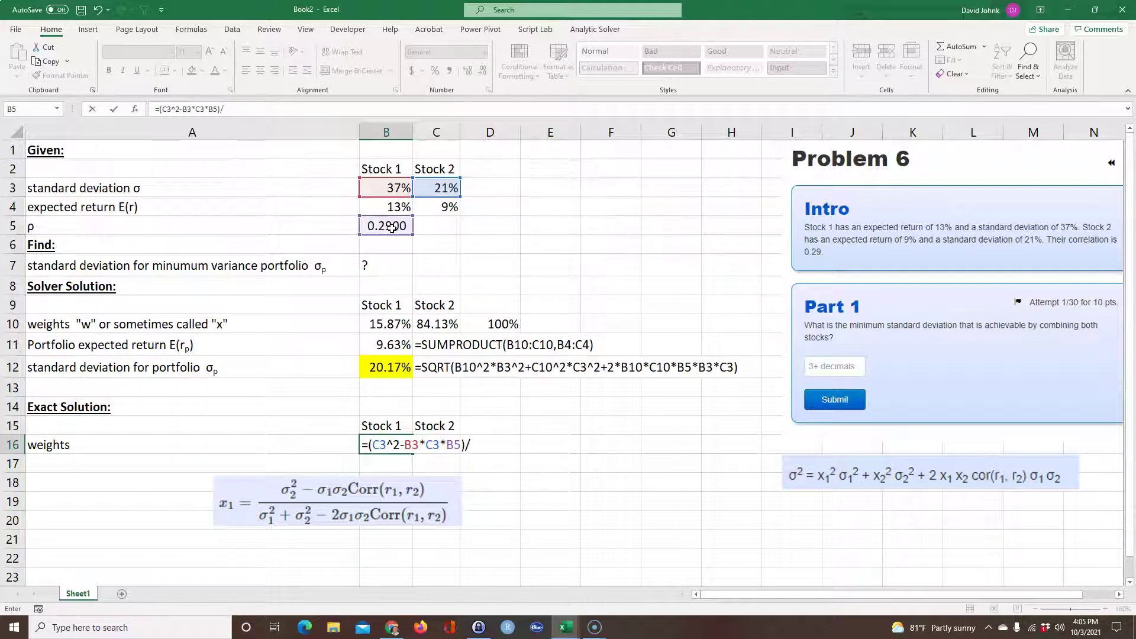
Step: Complete the B16 formula by dividing by (B3^2+C3^2-2*B3*C3*B5), and move the x1 formula picture below the variance formula picture
text()/()
click(394, 189)
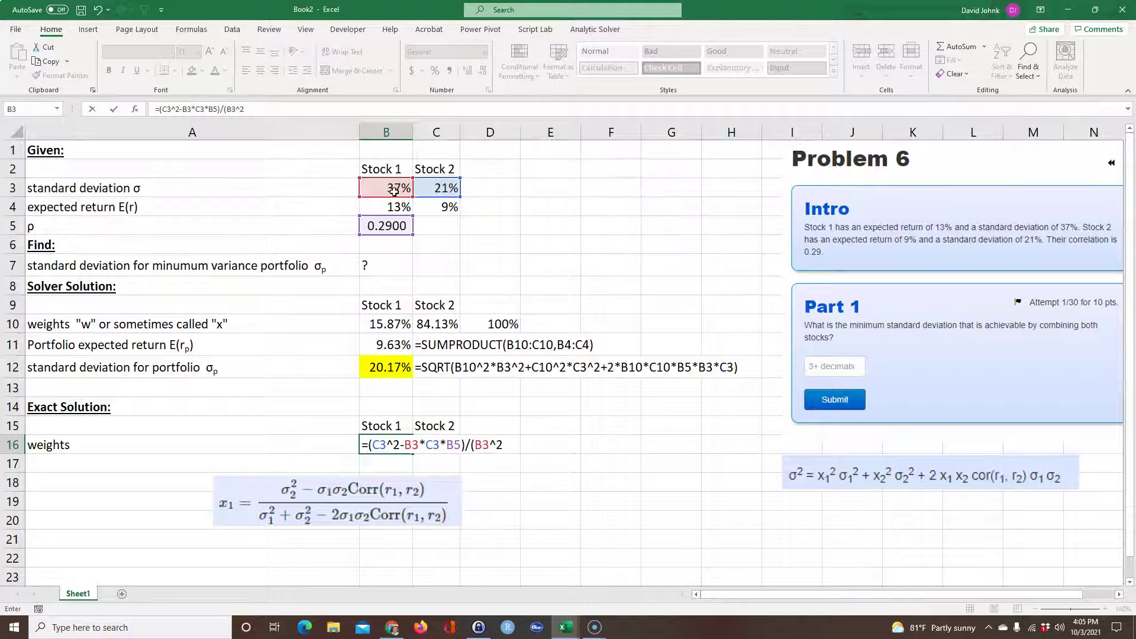
scroll(574, 253, right, 2)
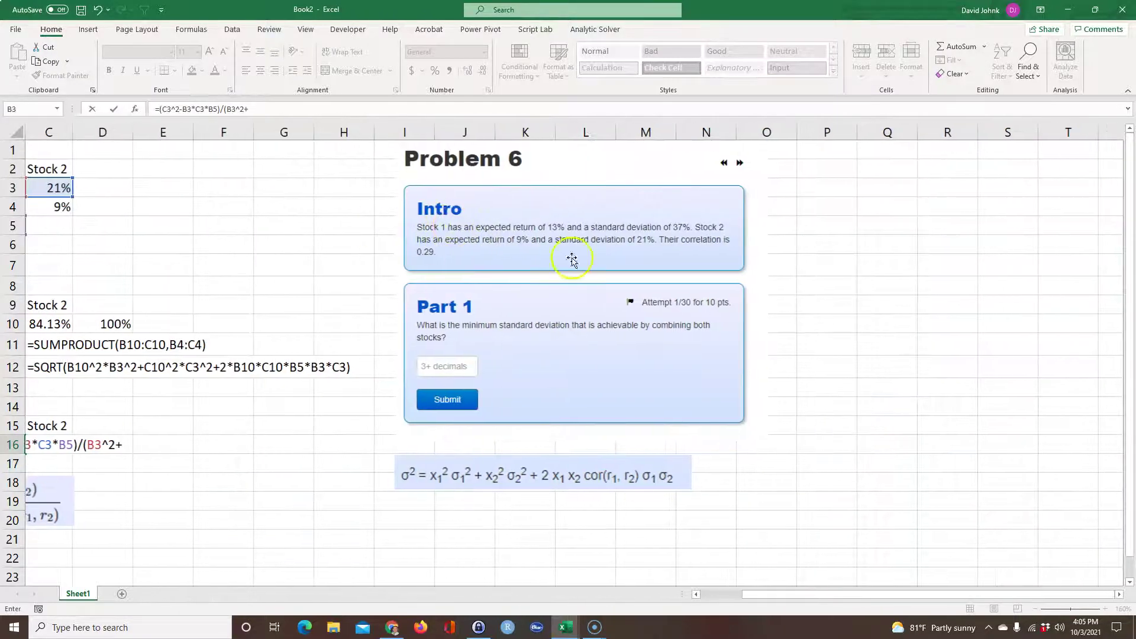
drag(866, 601, 729, 593)
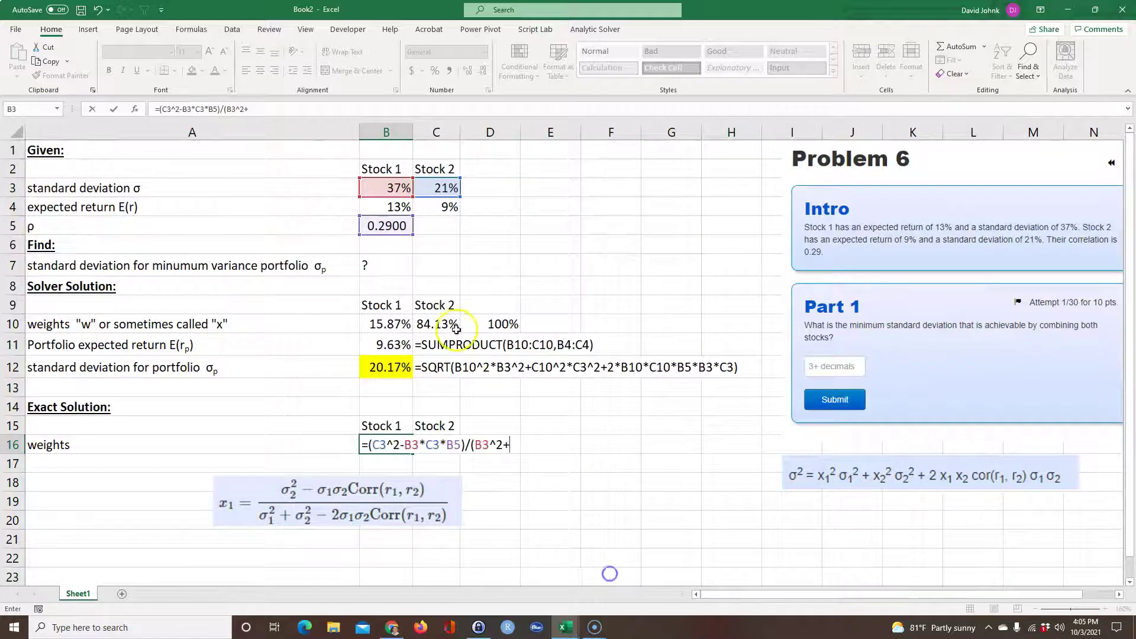
click(439, 186)
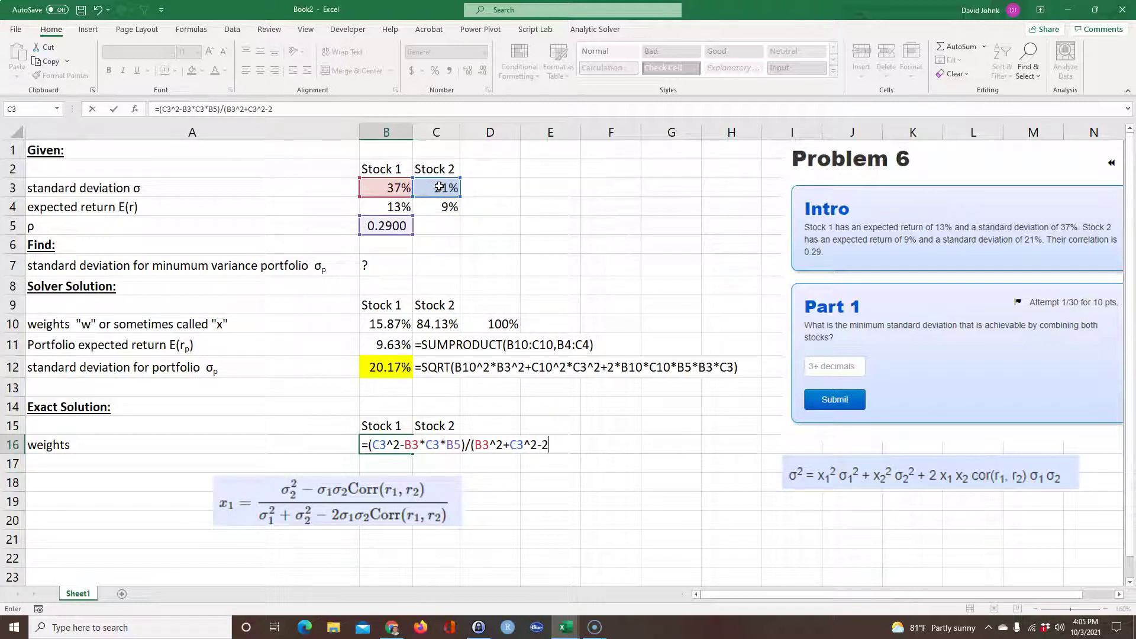
click(374, 189)
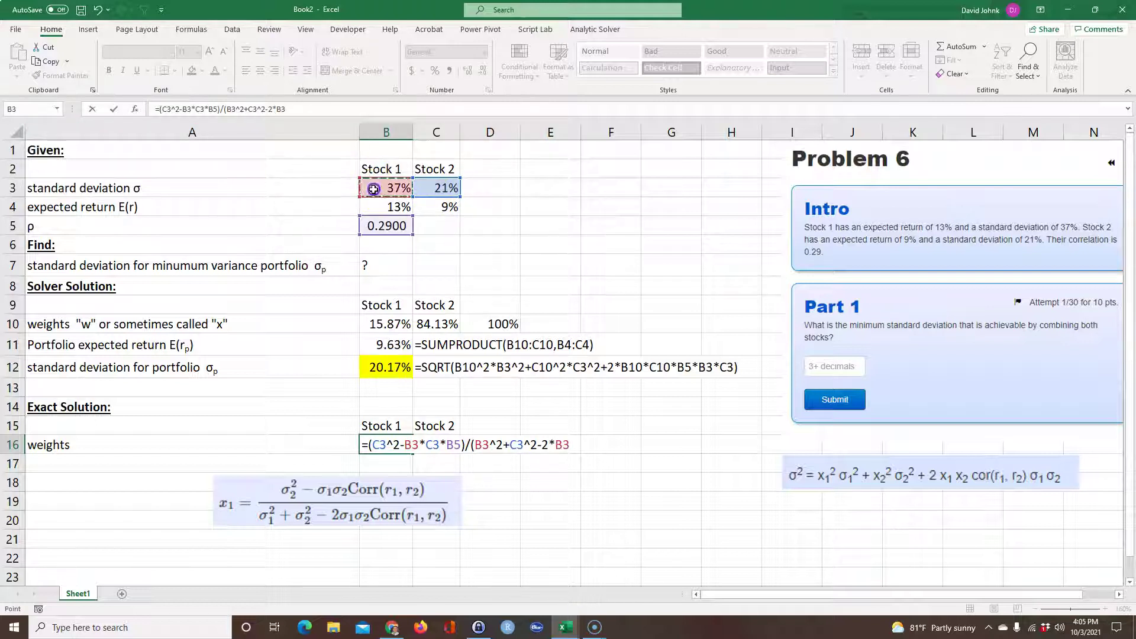
text(*)
click(437, 189)
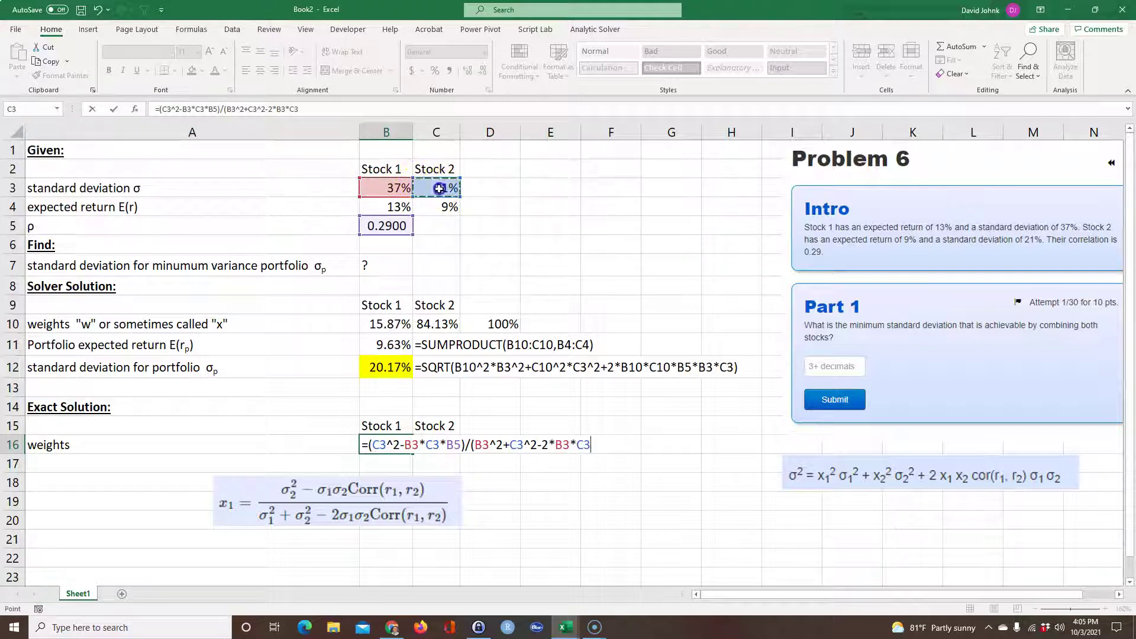
text(*)
click(387, 226)
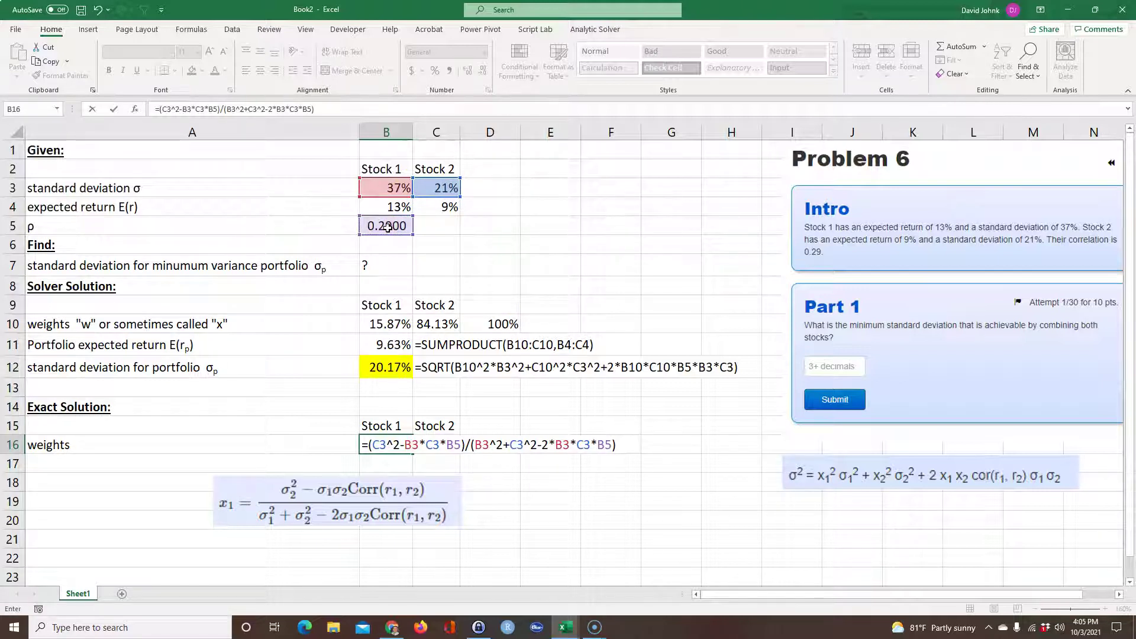
key(Return)
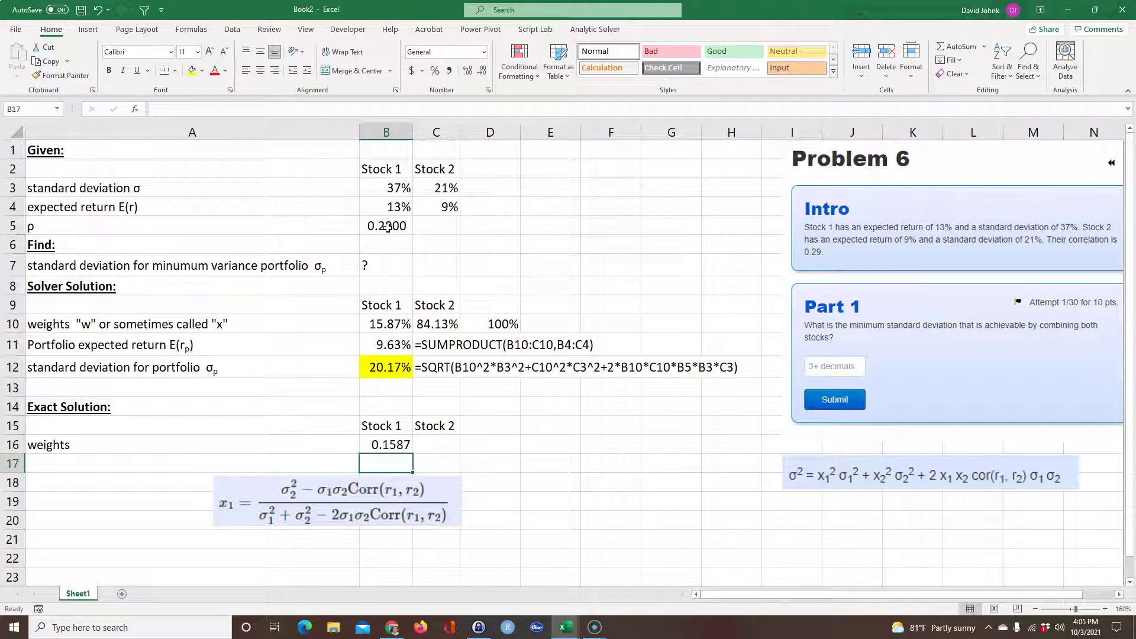
drag(228, 477, 761, 512)
click(394, 445)
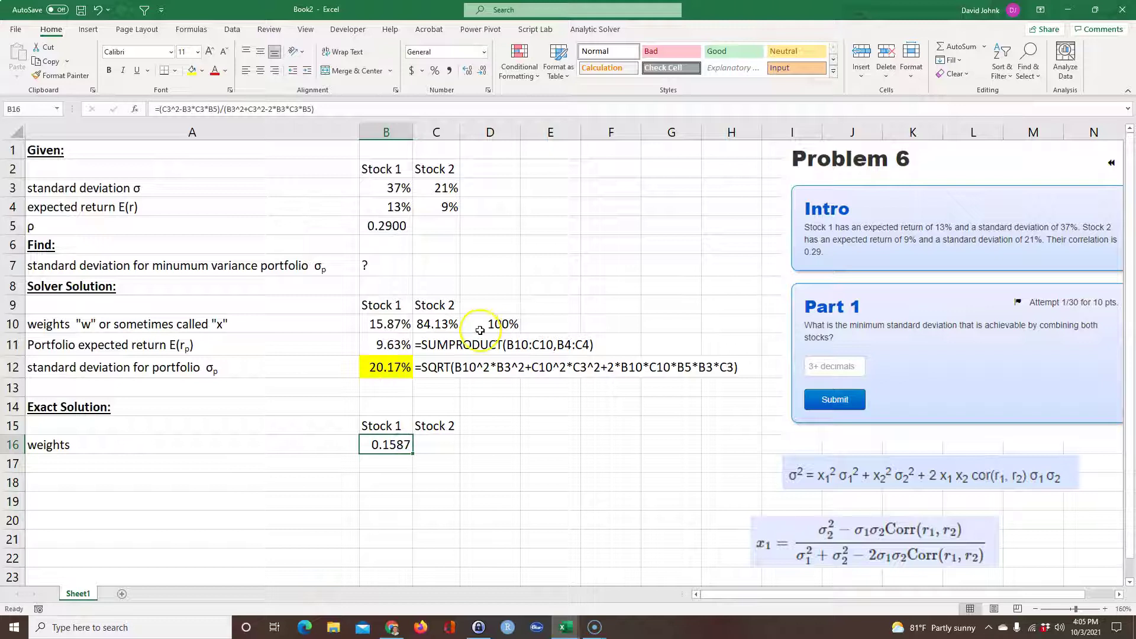
Step: Copy the percentage format of the Solver weight in B10 onto the exact Stock 1 weight in B16 with Format Painter
click(386, 325)
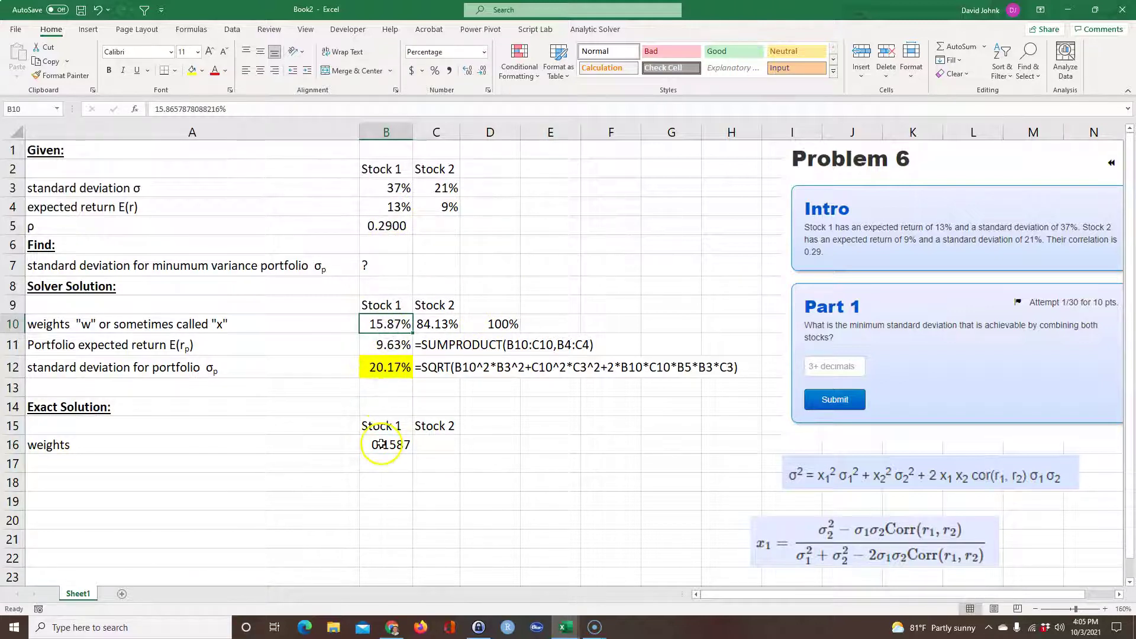
click(64, 76)
click(393, 443)
Step: Enter =1-B16 as the Stock 2 weight in C16 and total the two weights with AutoSum in D16
click(423, 447)
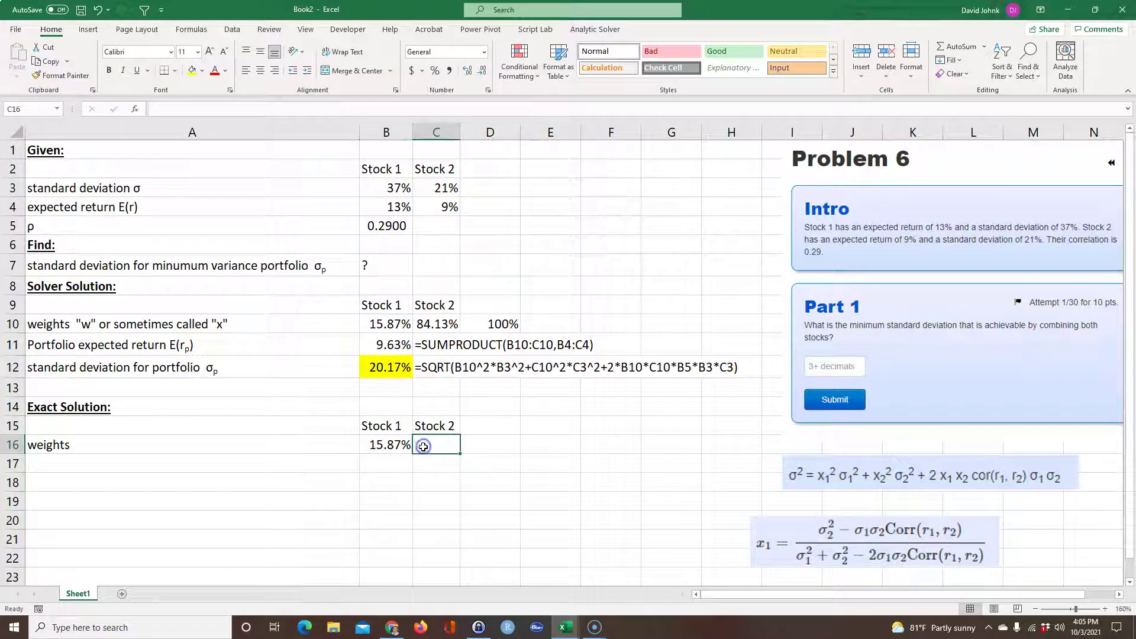
text(=1-)
click(384, 447)
key(Return)
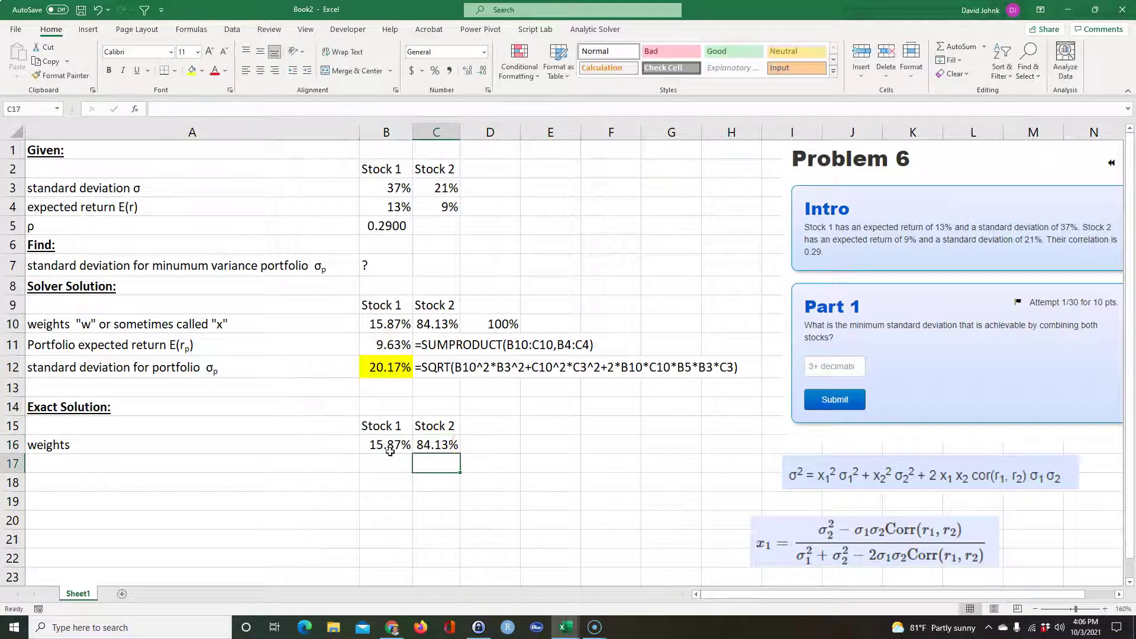
click(487, 441)
click(957, 48)
click(957, 51)
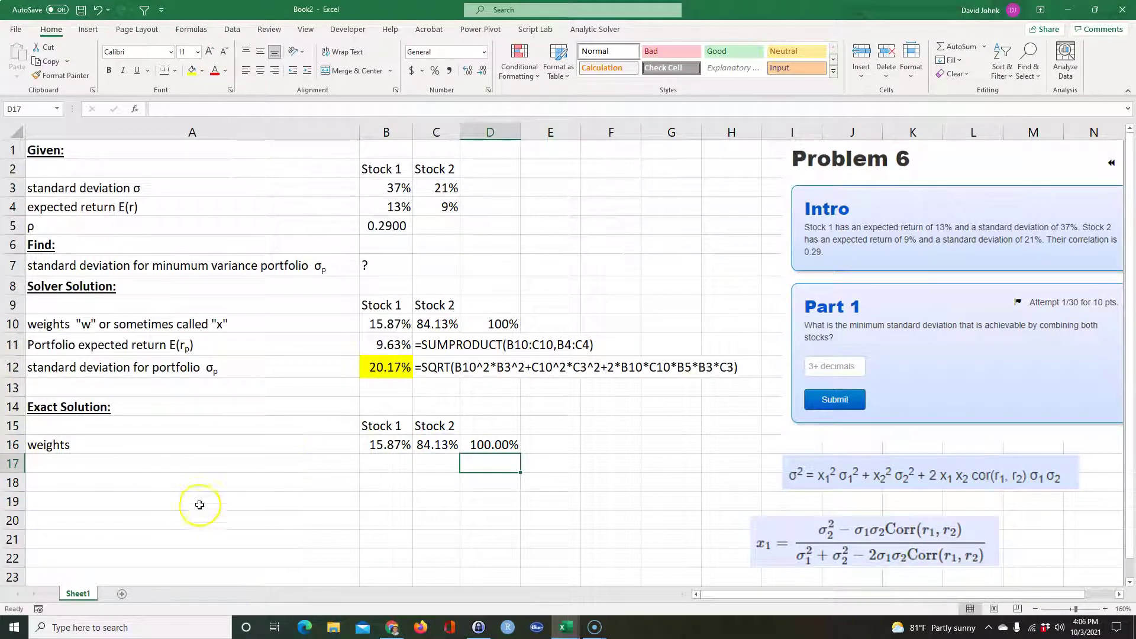
click(155, 347)
drag(155, 347, 431, 365)
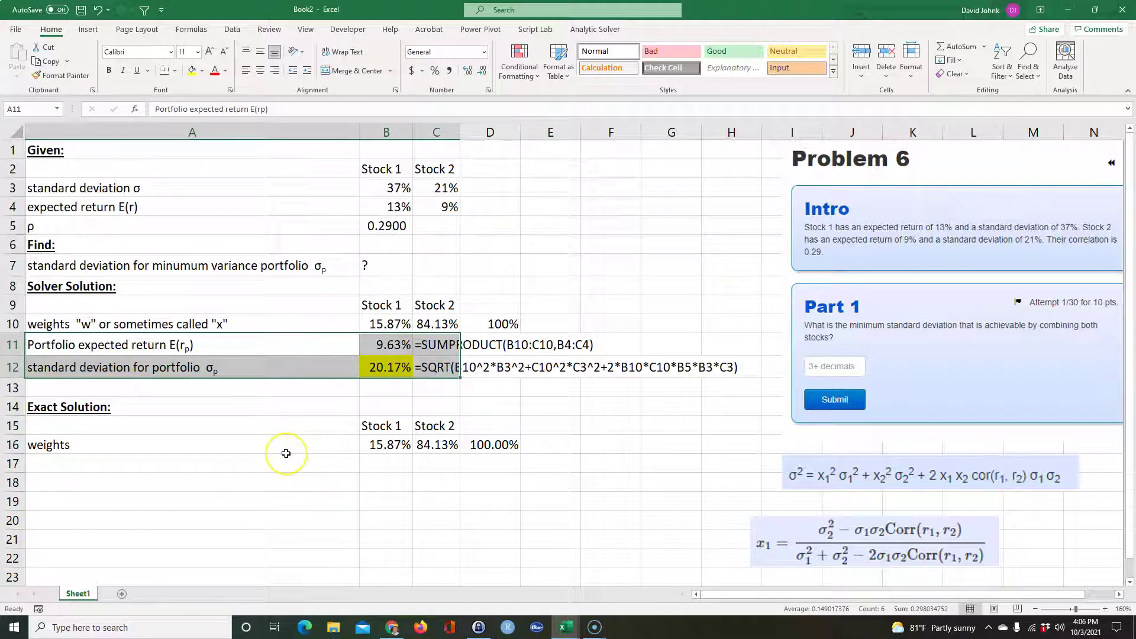
click(309, 406)
click(300, 485)
click(387, 446)
drag(322, 345, 478, 362)
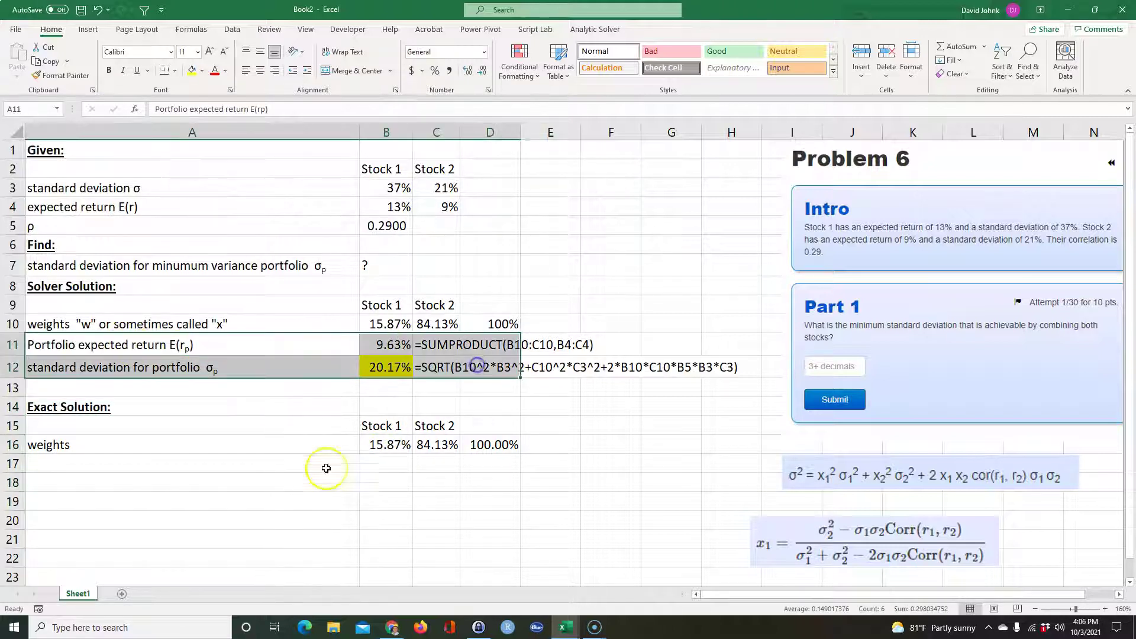
click(387, 463)
drag(383, 477, 312, 477)
click(394, 361)
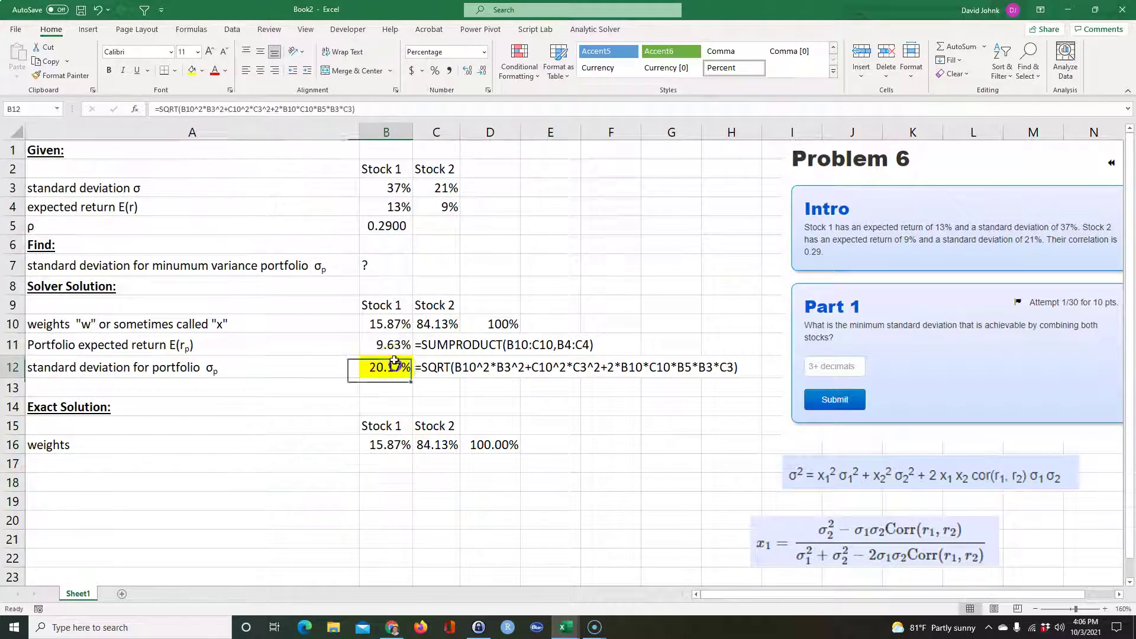
Step: Copy the expected return and standard deviation rows A11:C12 into the Exact Solution section starting at A17
drag(83, 345, 427, 358)
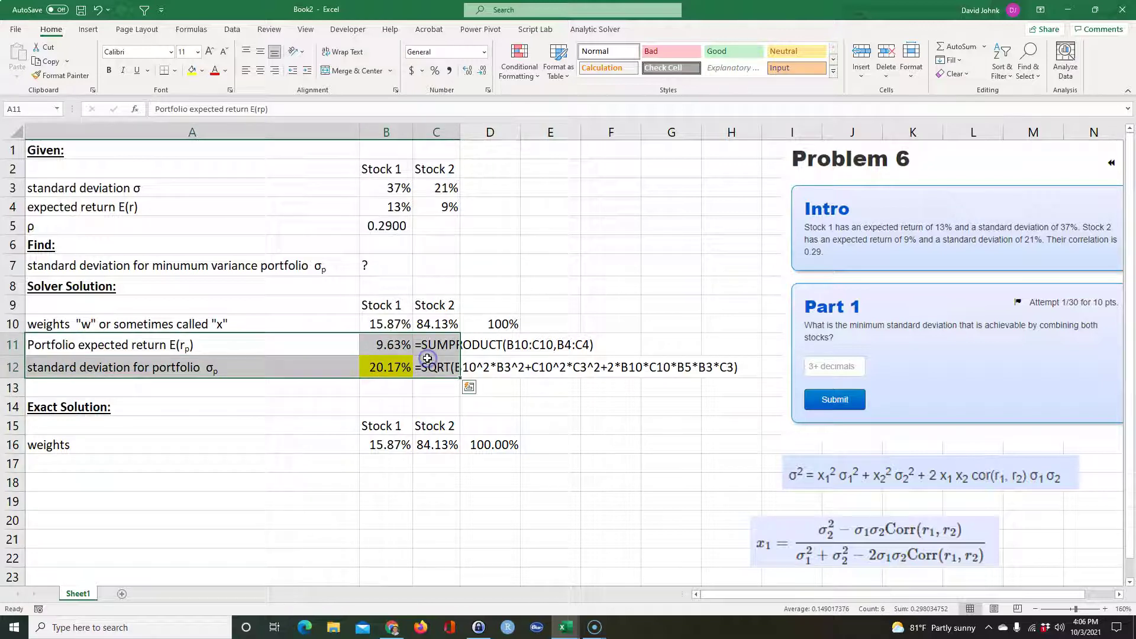
key(ctrl+c)
click(191, 462)
key(ctrl+v)
click(246, 539)
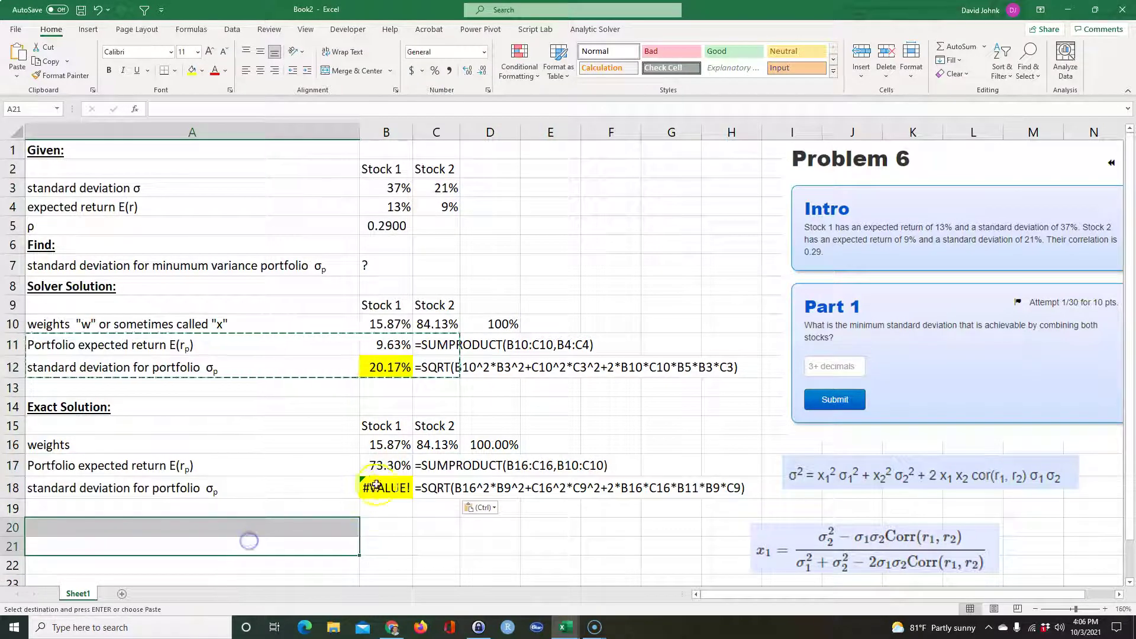
Step: In the portfolio standard deviation formula in B18, redirect the first B9 reference to B3
double_click(387, 487)
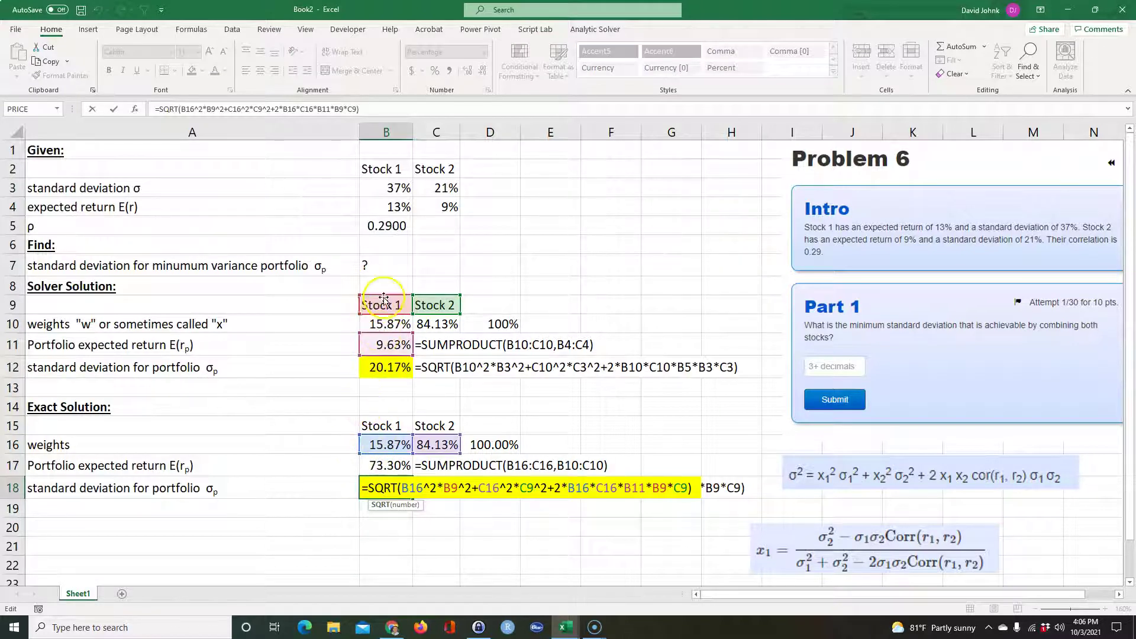
drag(385, 300, 380, 183)
drag(383, 294, 381, 183)
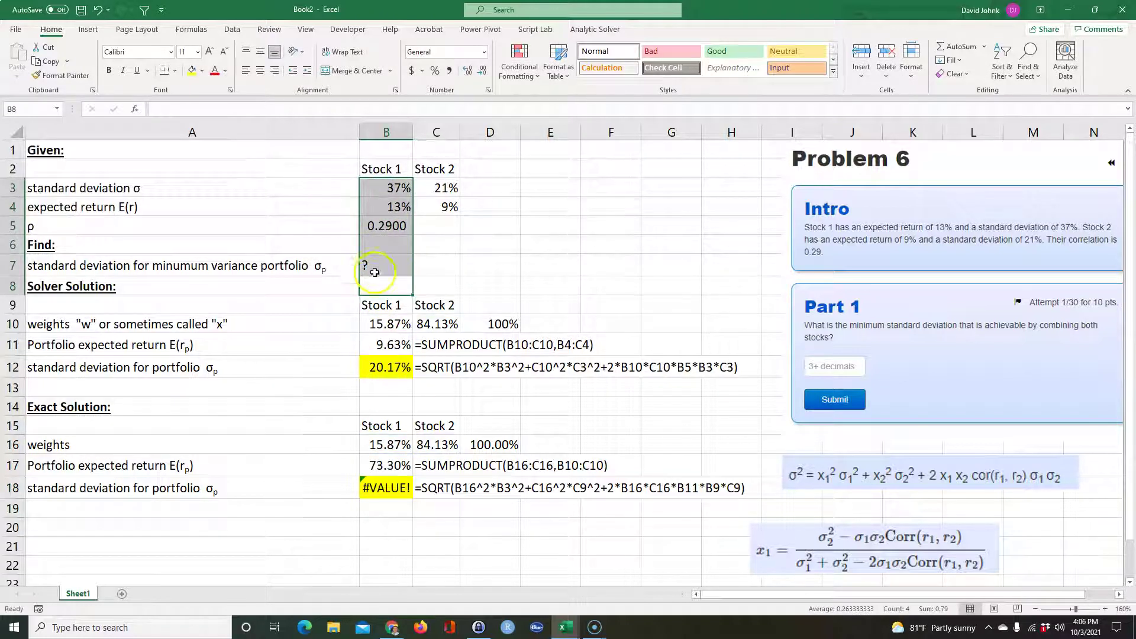
click(422, 528)
Step: Redirect the remaining B9 reference in the B18 formula to B3 and both C9 references to C3
double_click(375, 486)
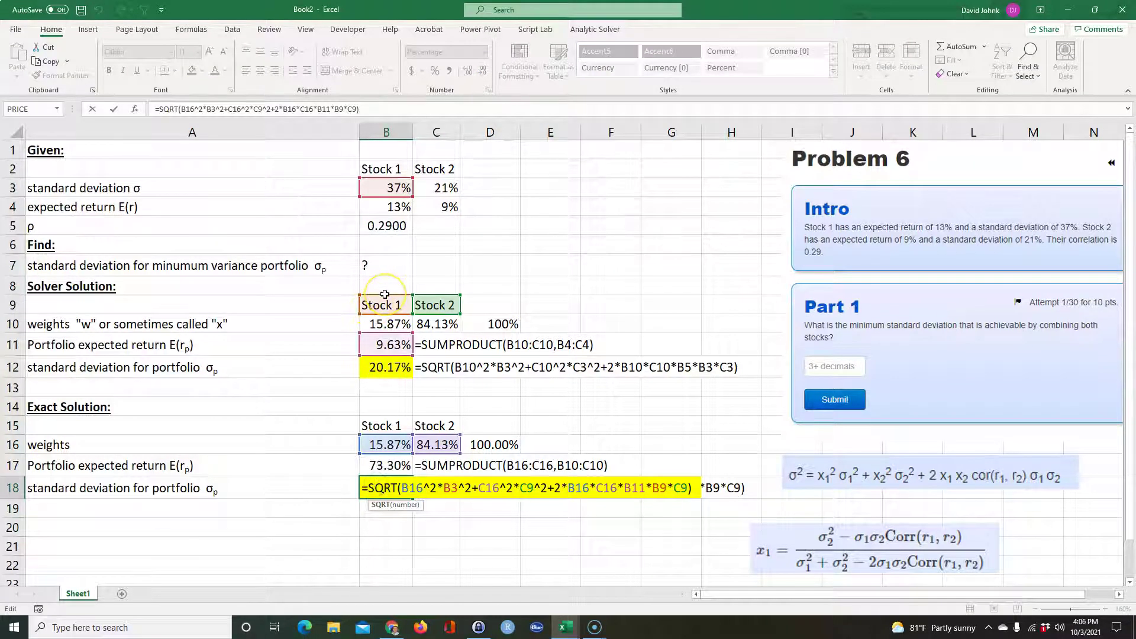
drag(385, 297, 373, 186)
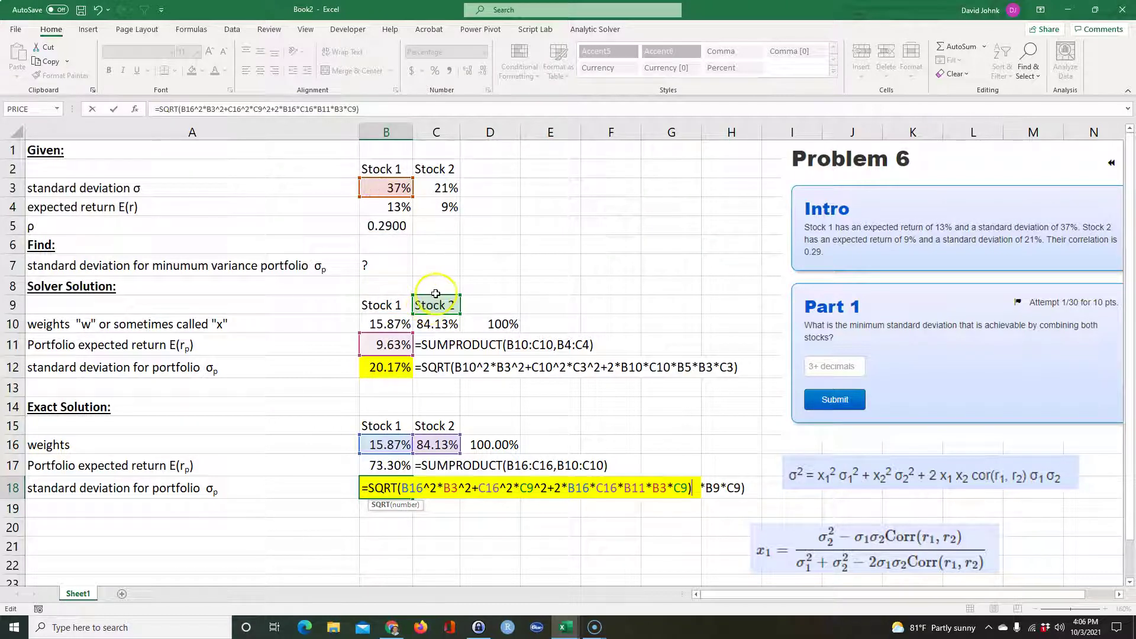
drag(435, 296, 438, 187)
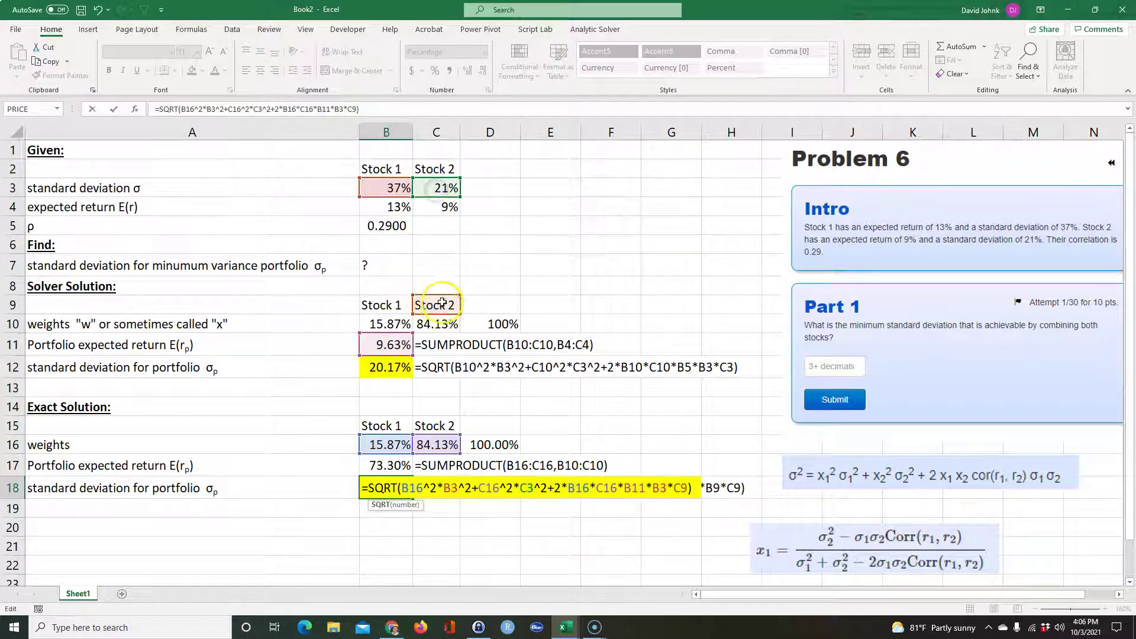
drag(444, 294, 436, 207)
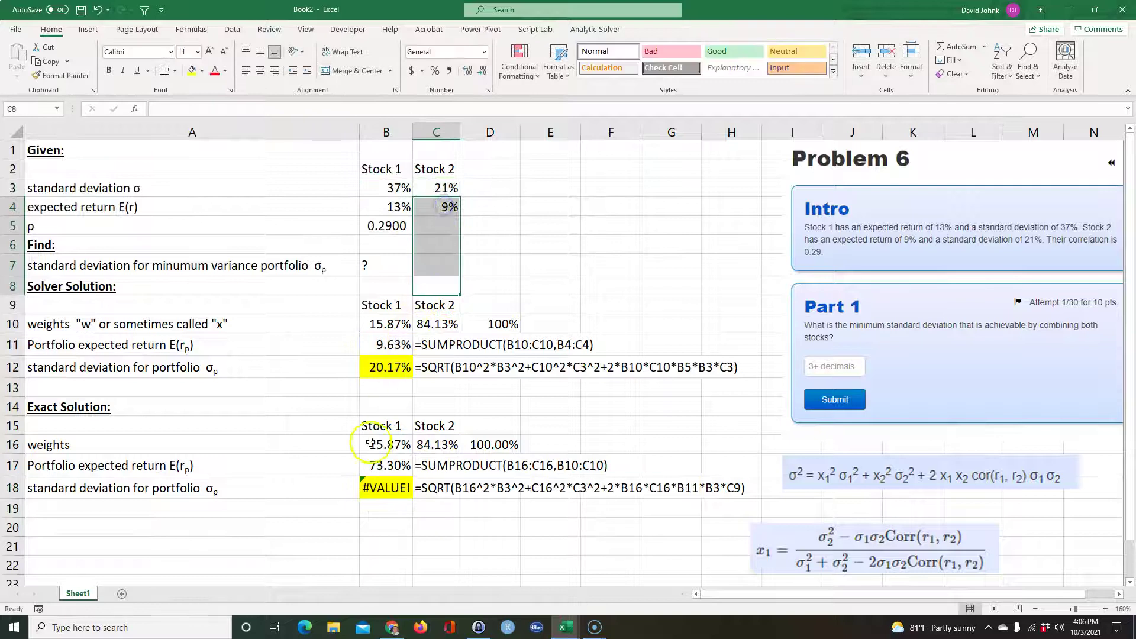
double_click(398, 484)
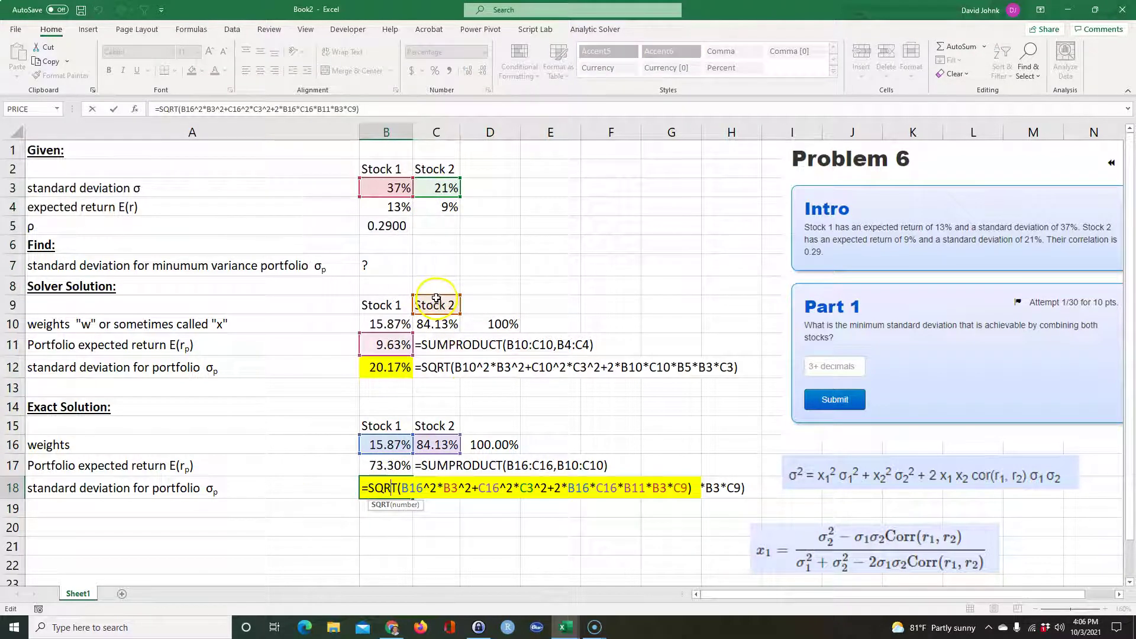
drag(437, 296, 438, 188)
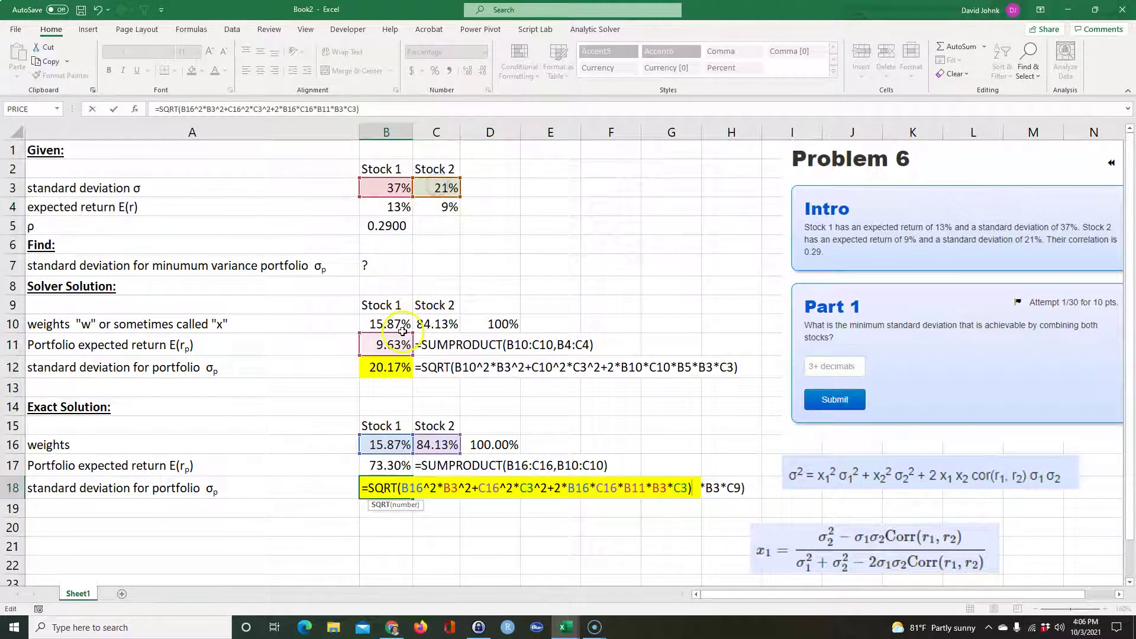
click(388, 486)
Step: Redirect the B11 reference in the B18 standard deviation formula to B4, and recheck the cells it references
double_click(383, 486)
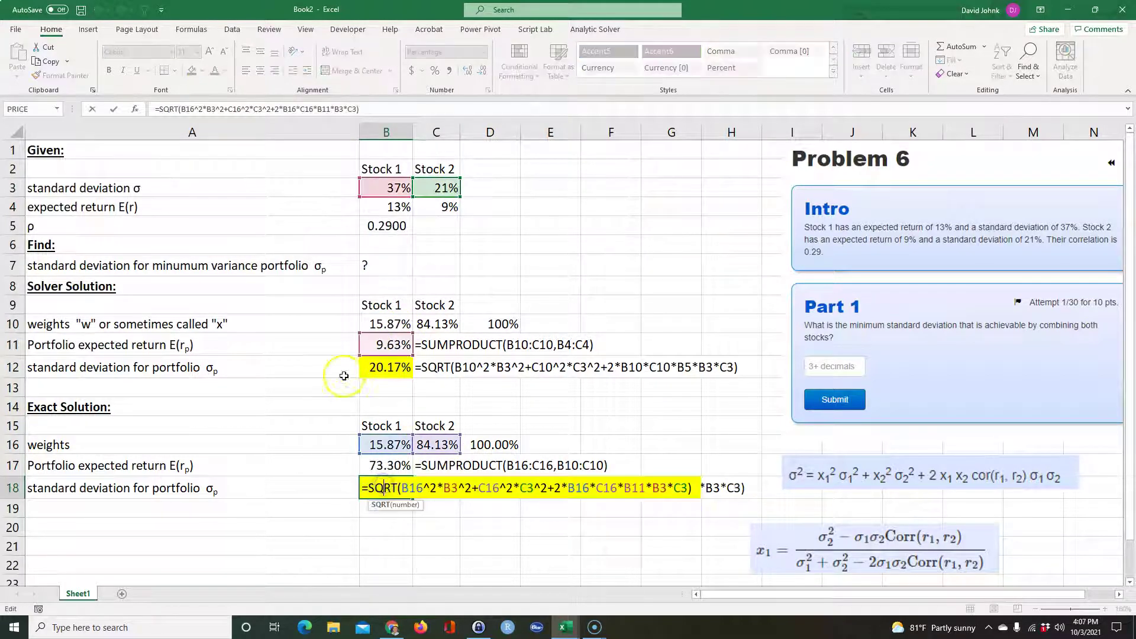
drag(393, 337, 391, 207)
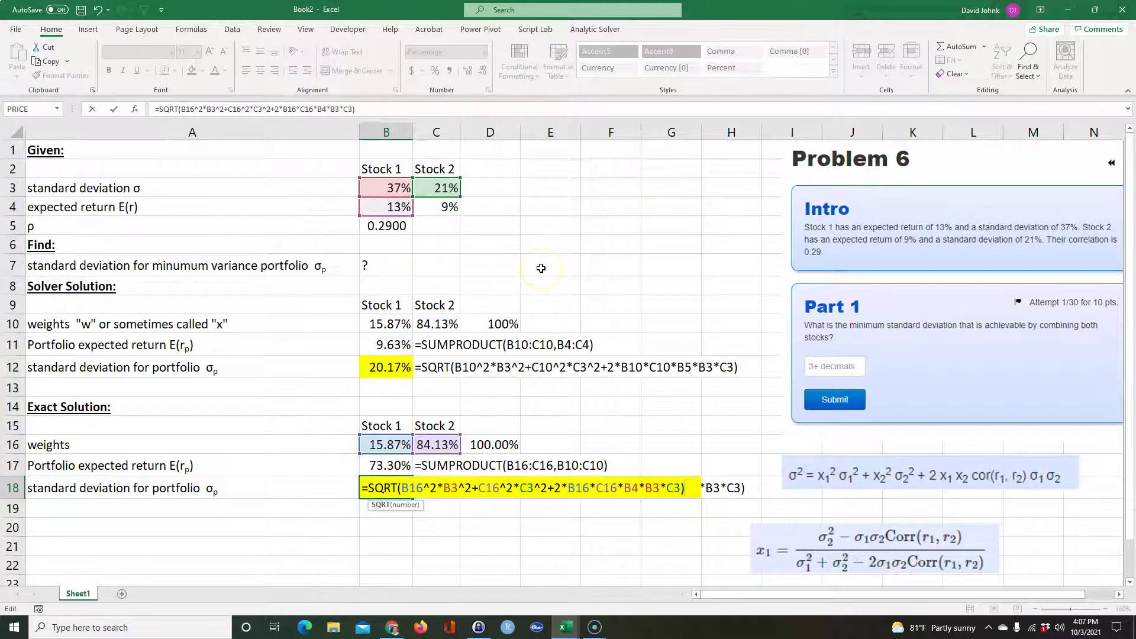
key(Return)
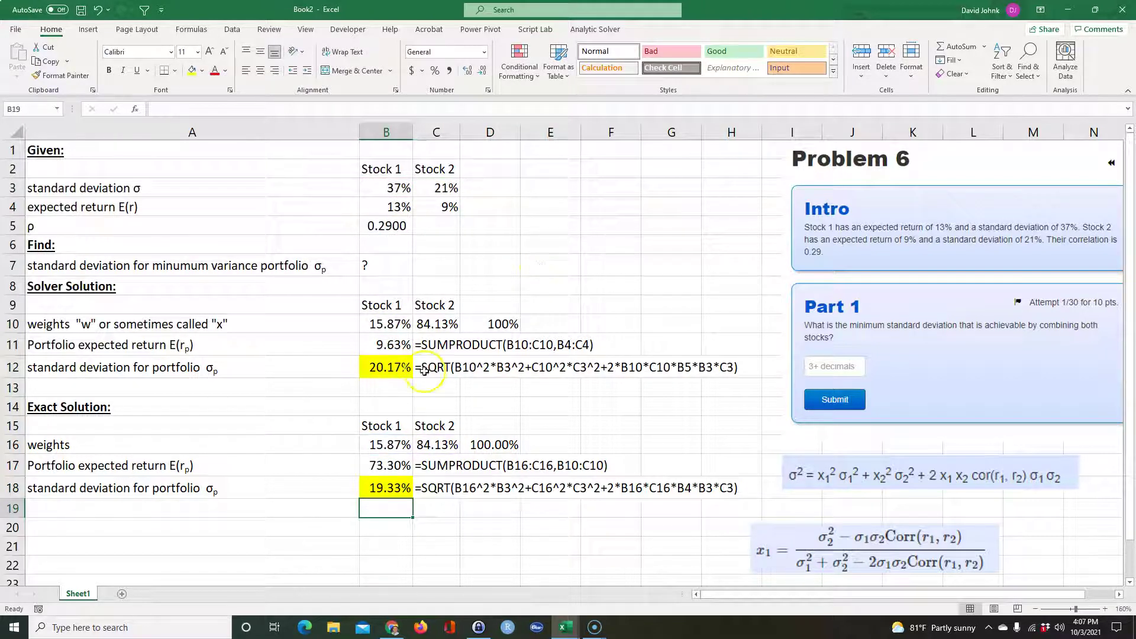
double_click(391, 486)
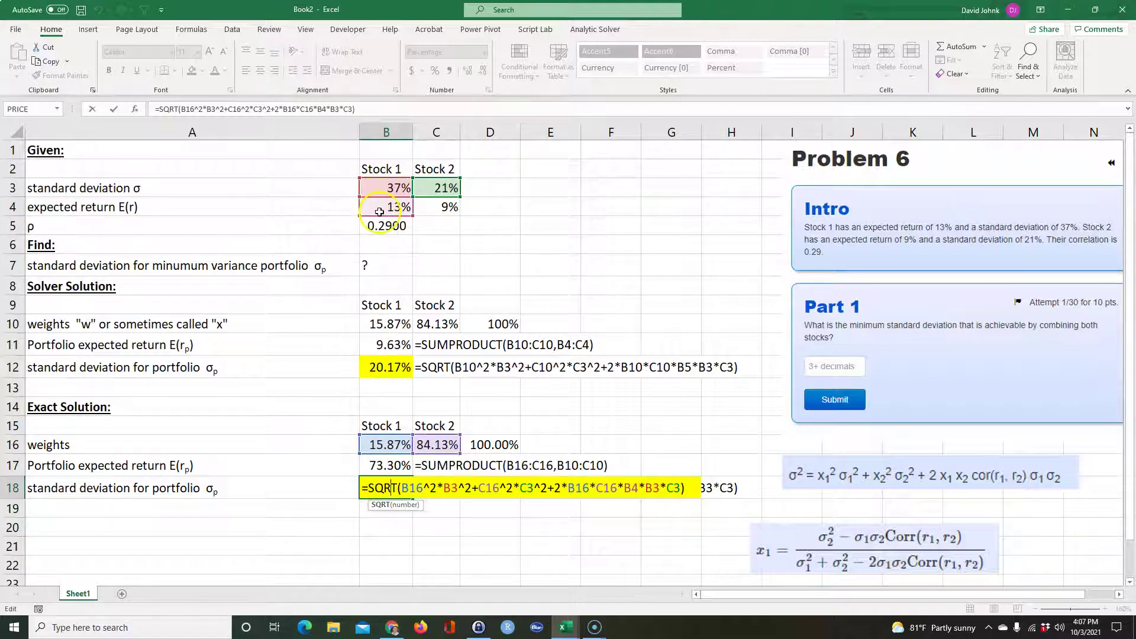
mouse_move(385, 218)
mouse_down()
mouse_move(384, 260)
mouse_move(385, 207)
mouse_move(393, 232)
mouse_move(378, 208)
mouse_up()
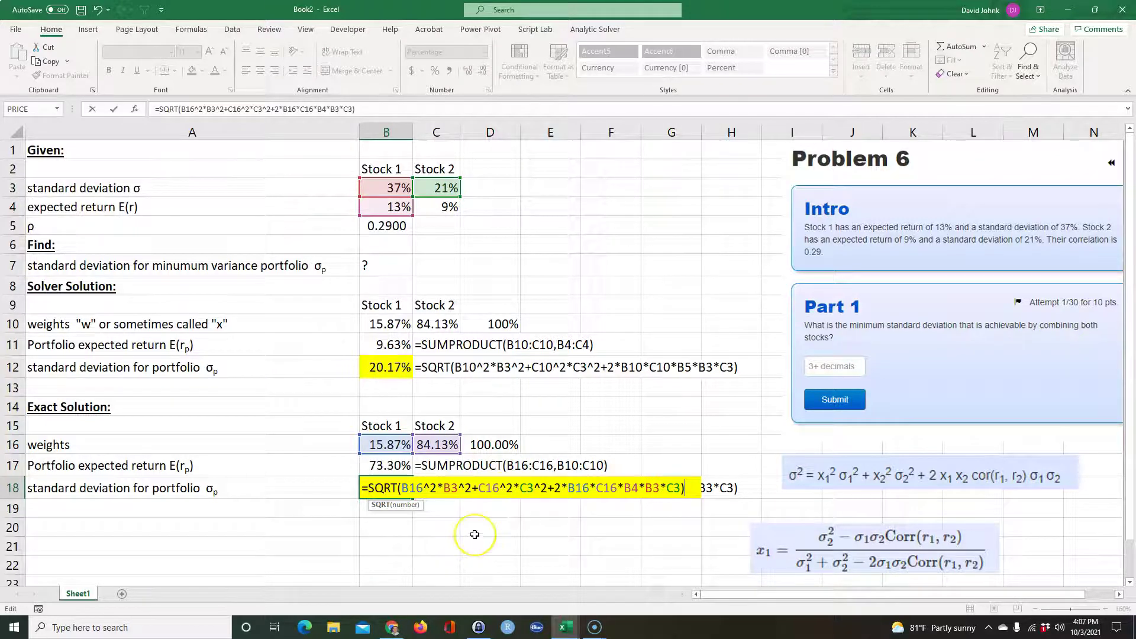
key(ctrl+Return)
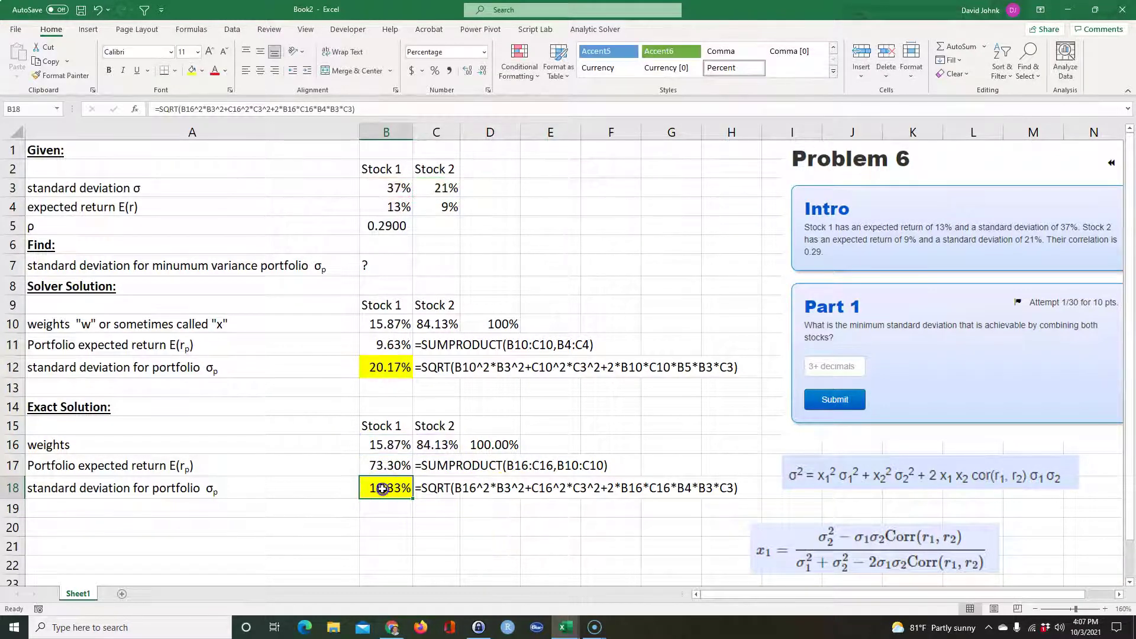
double_click(382, 488)
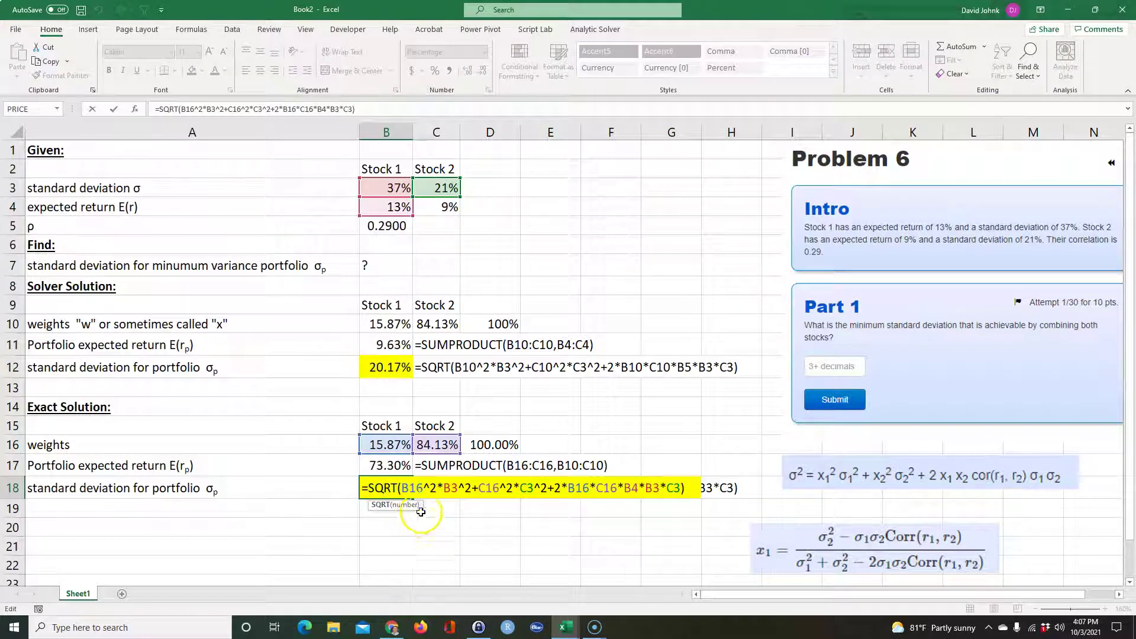
click(415, 533)
Step: Re-enter the portfolio expected return formula in B17 as =SUMPRODUCT(B16:C16,B3:C3)
click(381, 467)
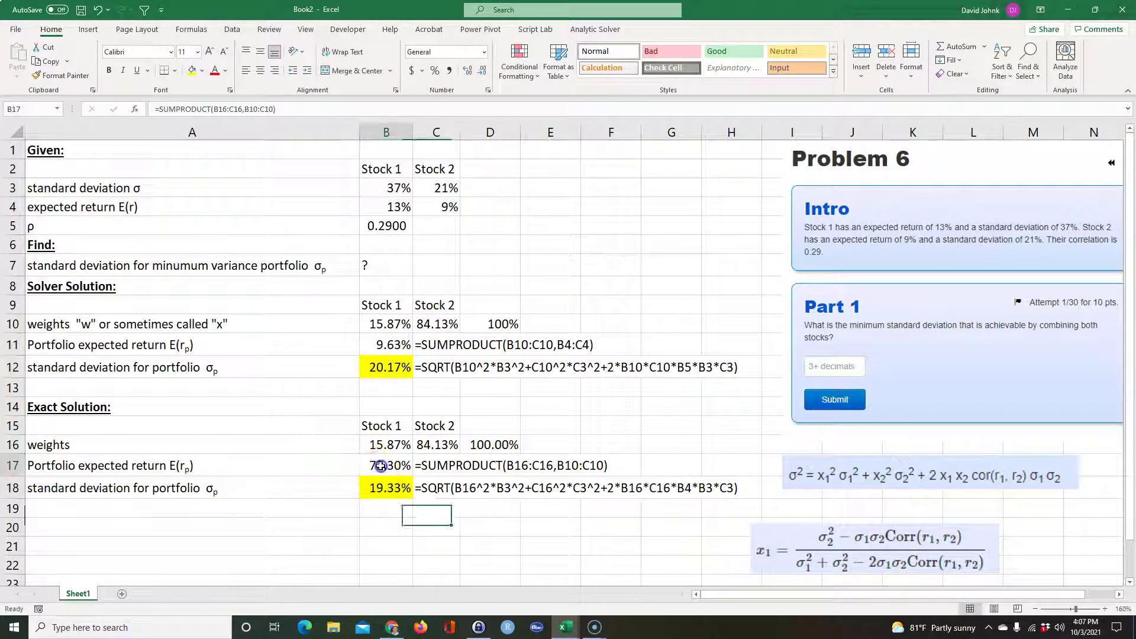
text(=sumpr)
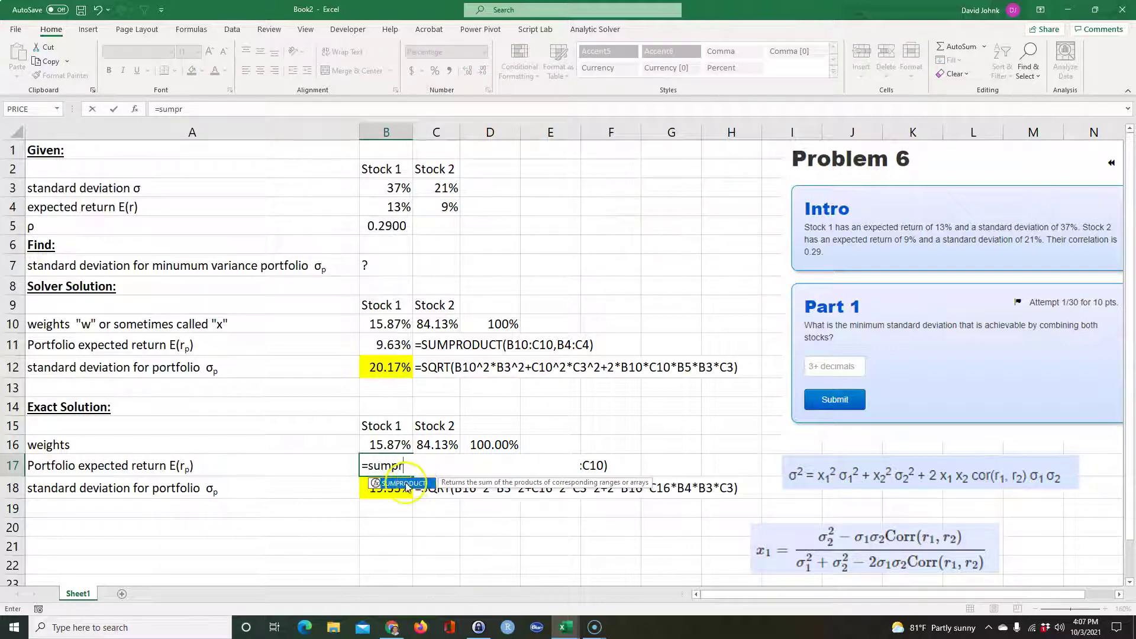
double_click(422, 487)
click(394, 441)
drag(394, 440, 422, 440)
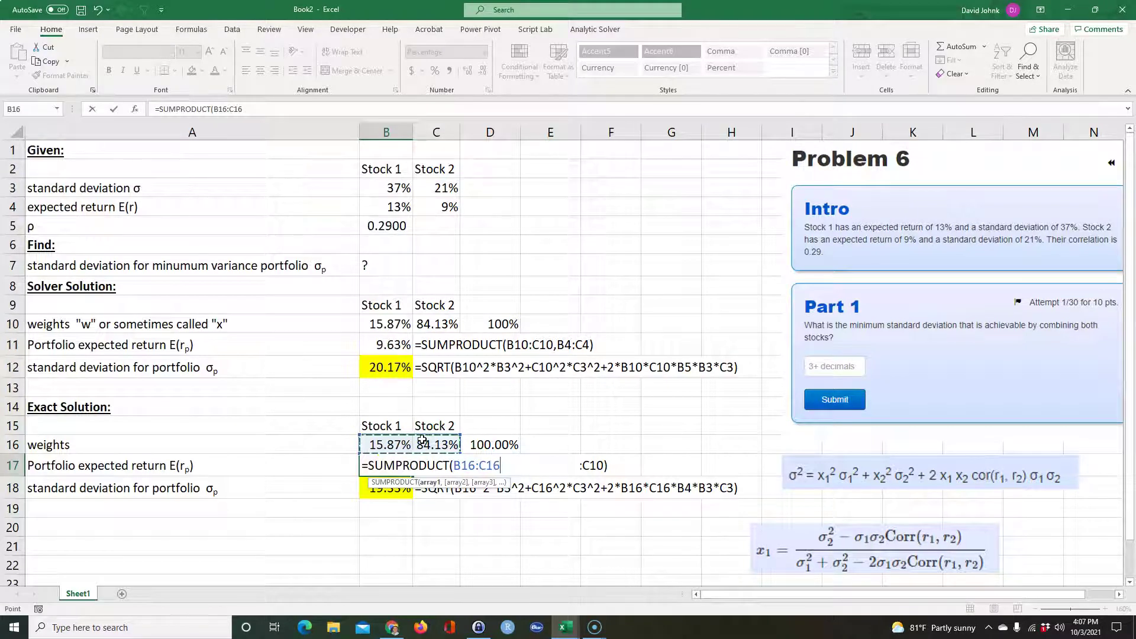
text(,)
drag(393, 188, 423, 189)
key(Return)
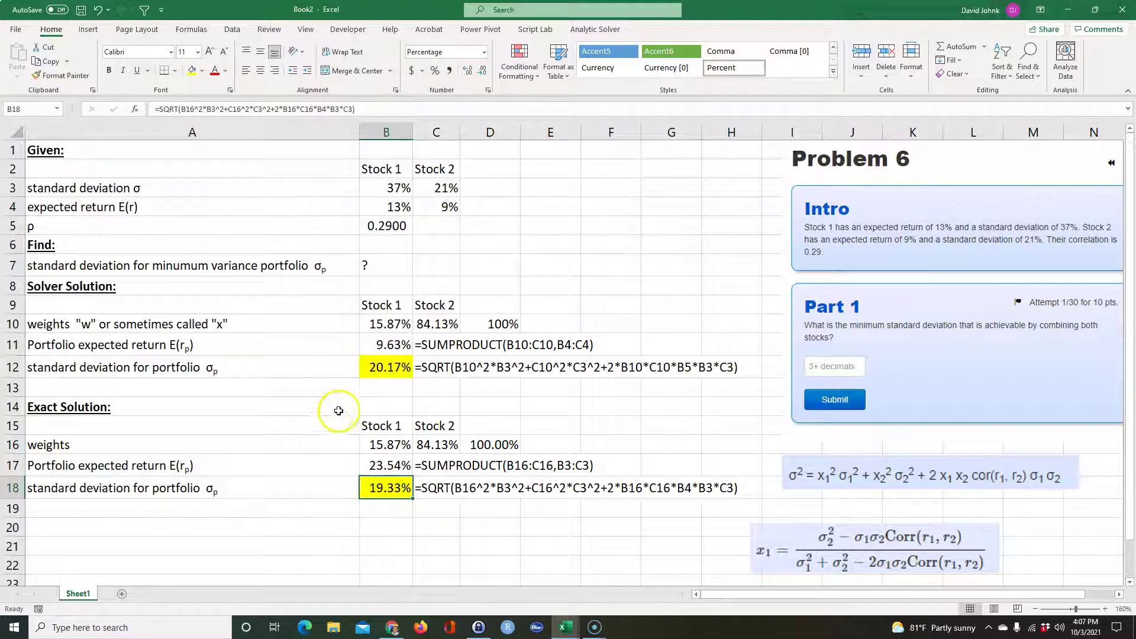
Step: Inspect the cell references of the Solver standard deviation formula in B12 and the exact expected return formula in B17
double_click(381, 367)
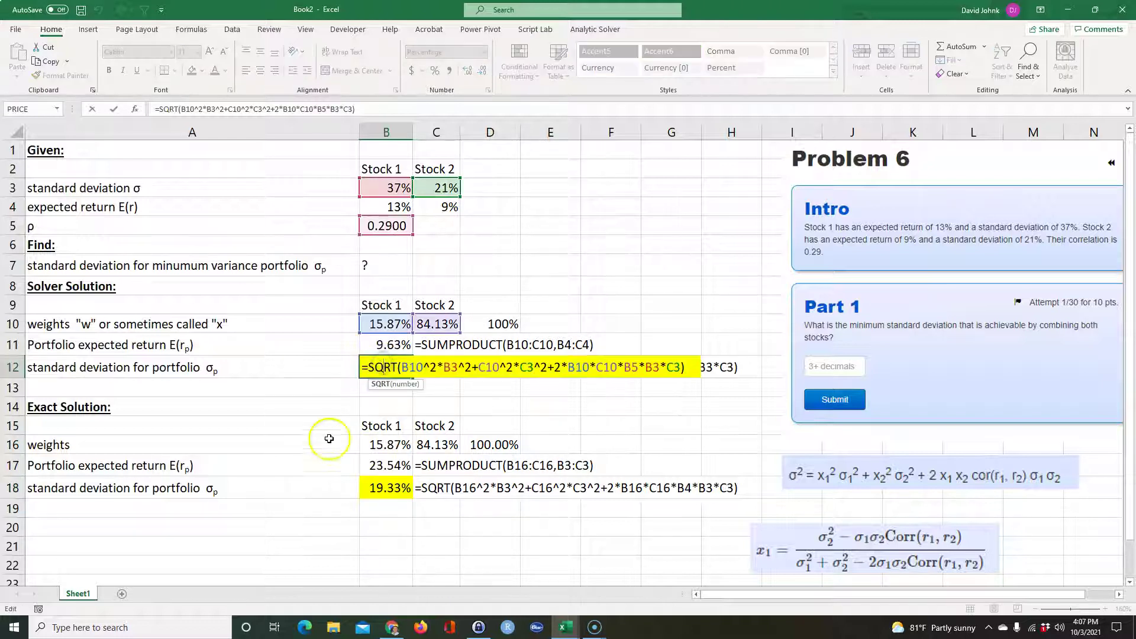
click(381, 539)
double_click(391, 468)
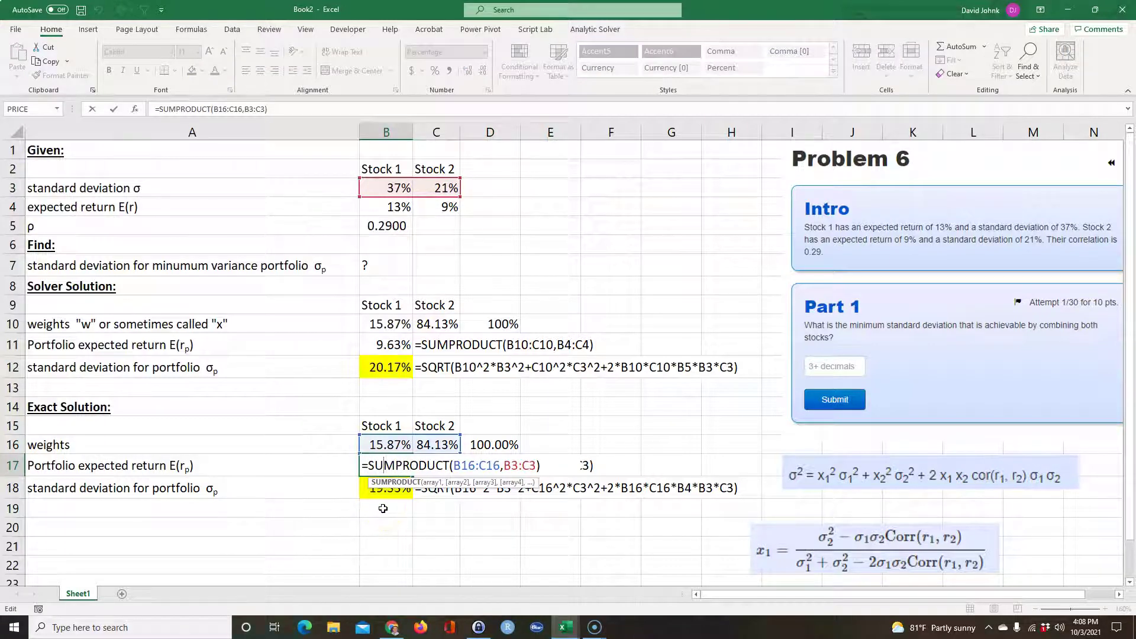
click(380, 530)
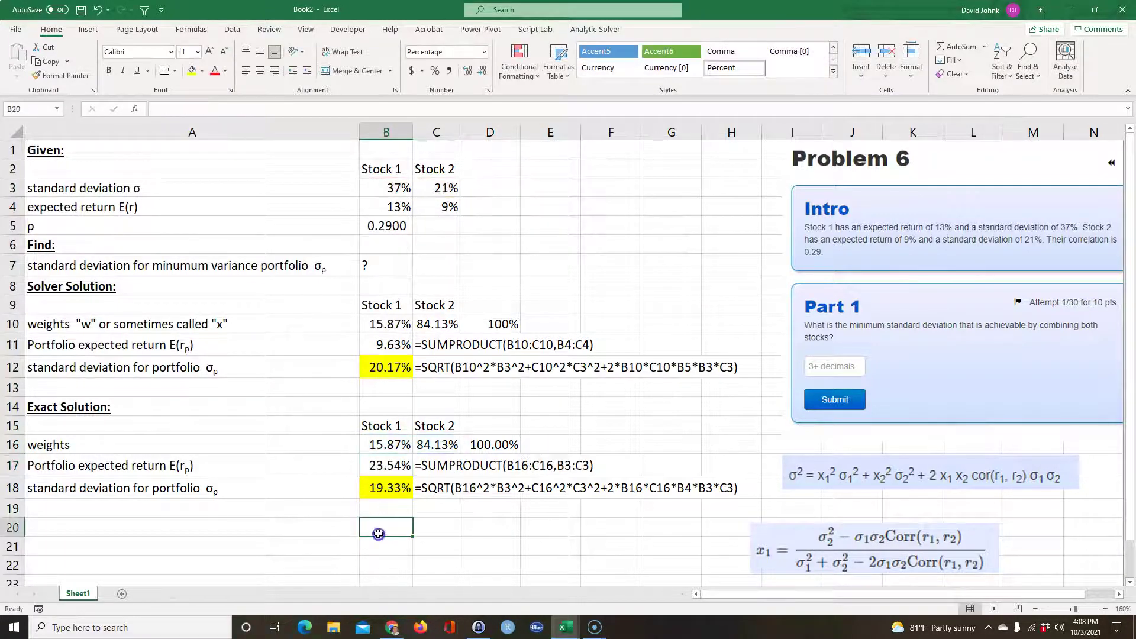
Step: Redirect the second array of the B17 expected return formula to the expected returns, giving =SUMPRODUCT(B16:C16,B4:C4)
double_click(384, 466)
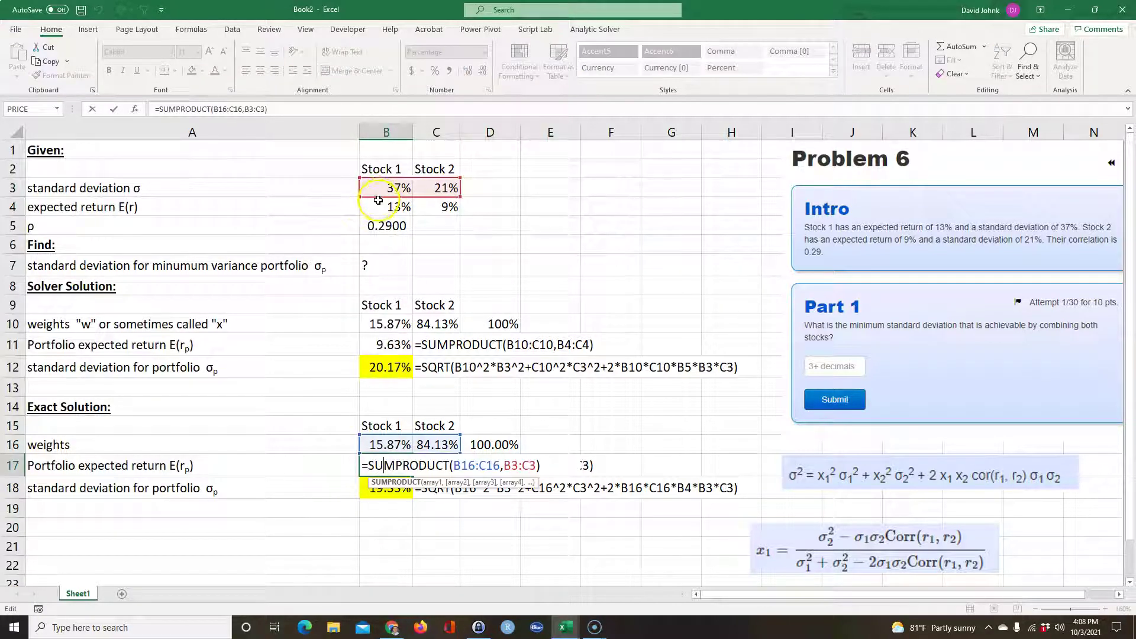
drag(379, 206, 436, 206)
key(Return)
double_click(382, 465)
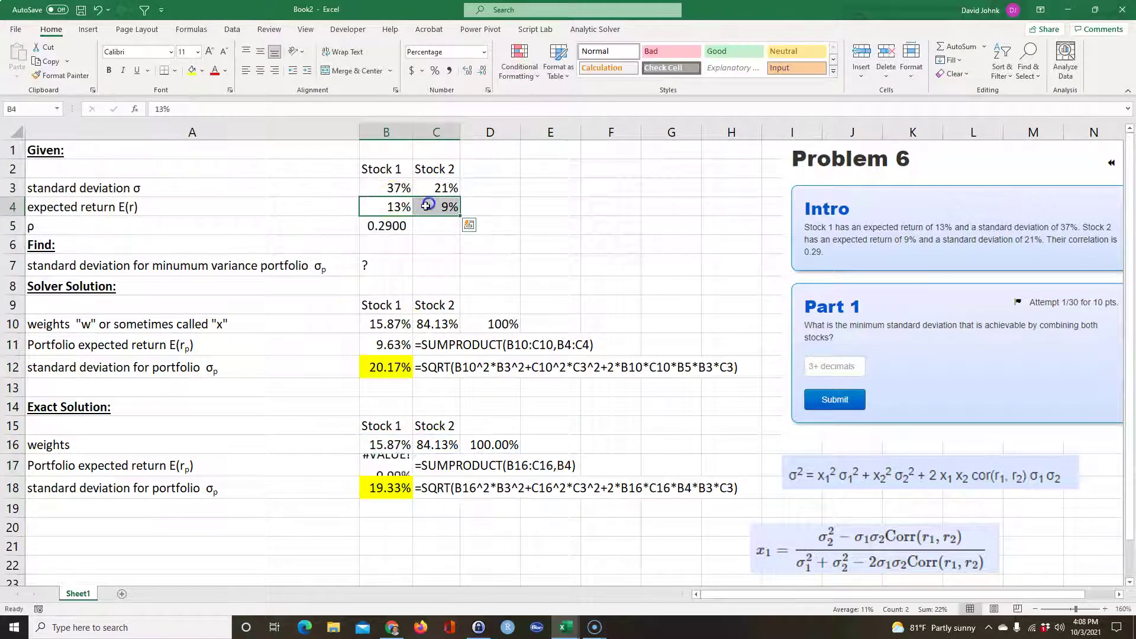
double_click(381, 469)
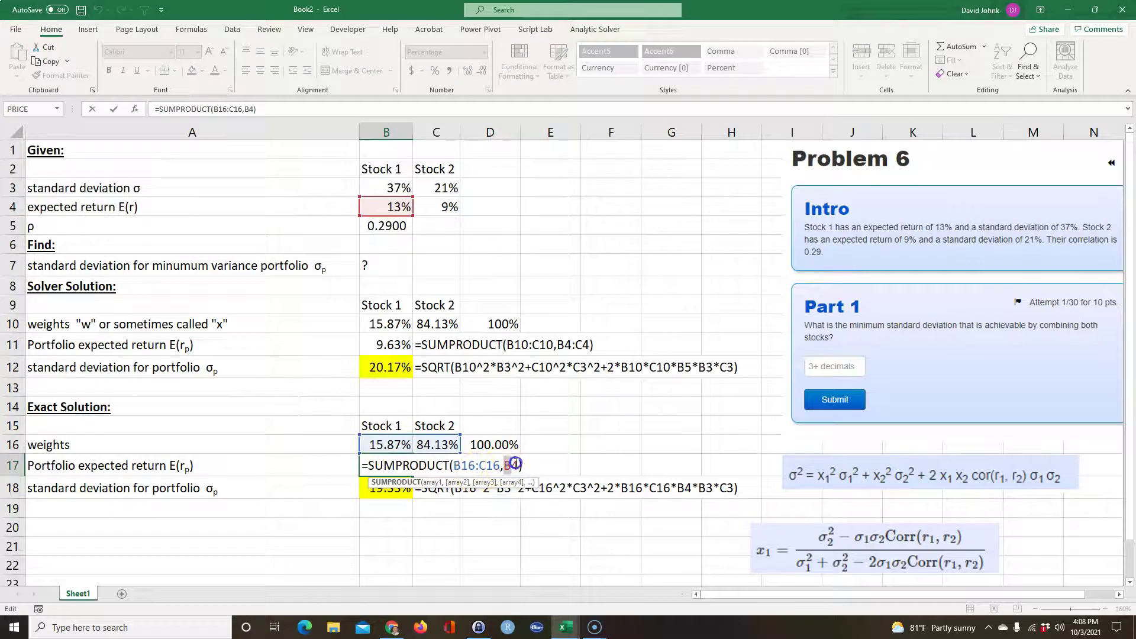
drag(395, 207, 427, 207)
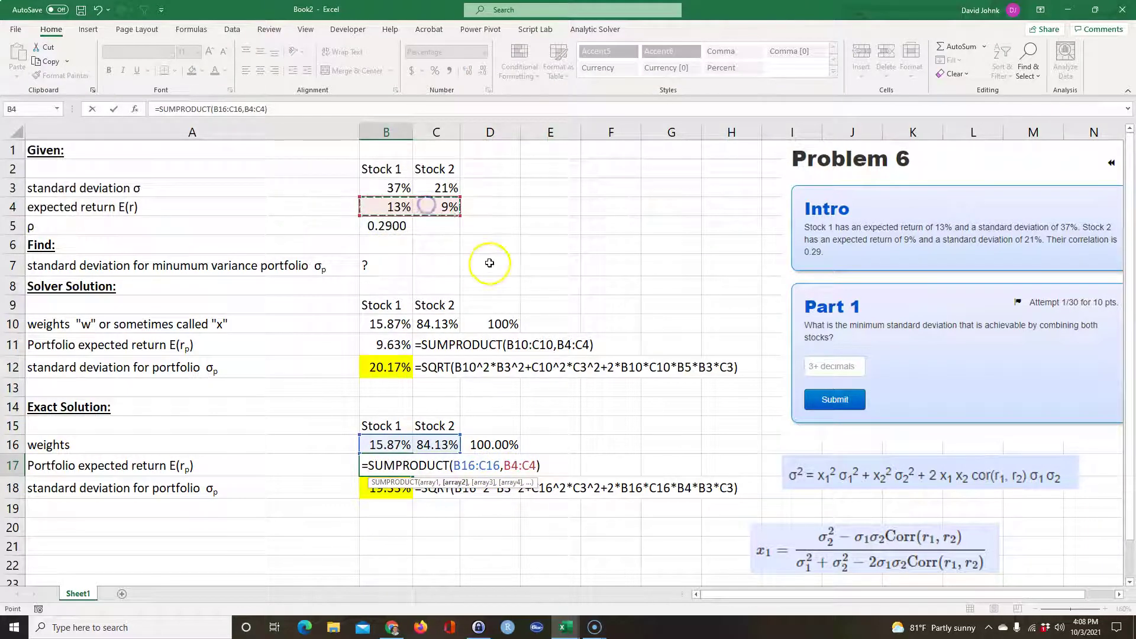
key(Return)
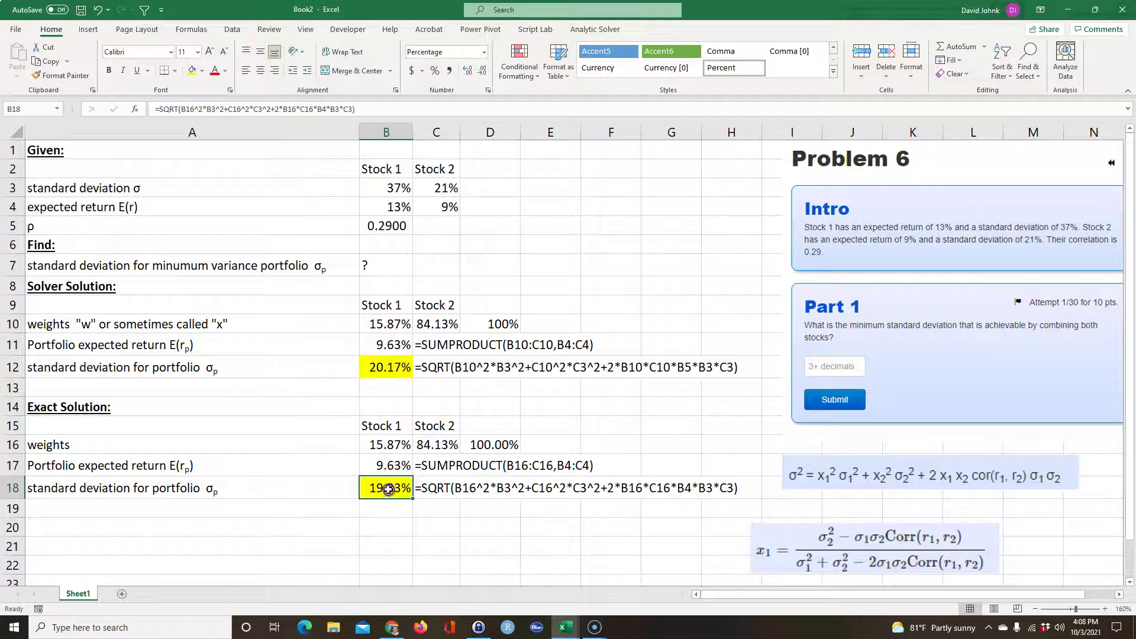
Step: Start a new portfolio standard deviation formula in B18 with the two variance terms, =B16^2*B3^2+C16^2*C3^2+
text(=)
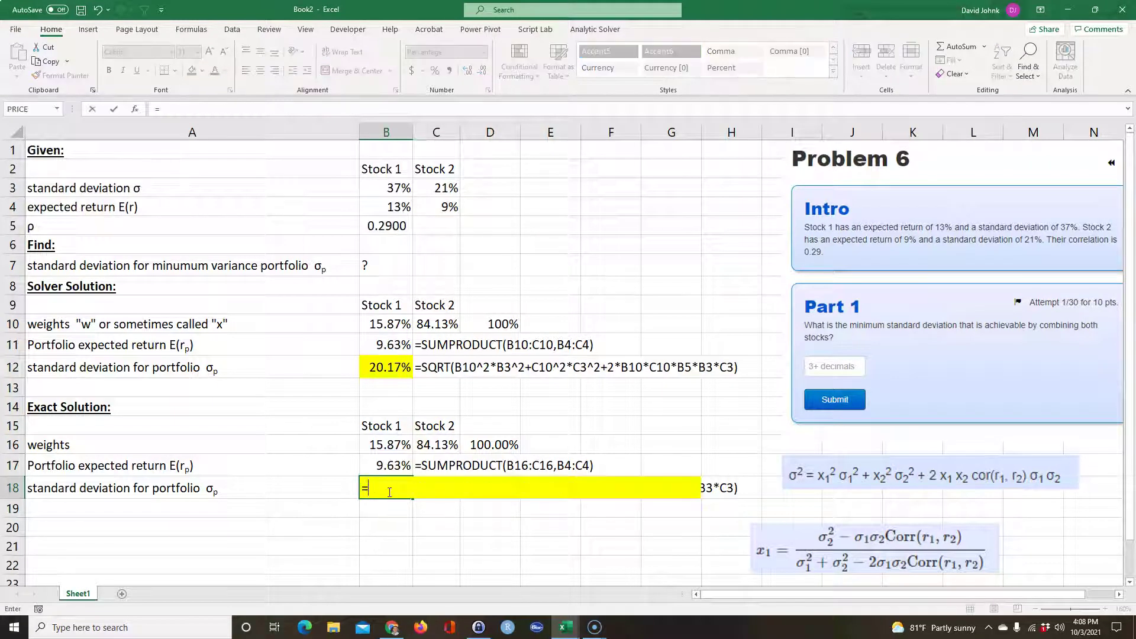
click(382, 445)
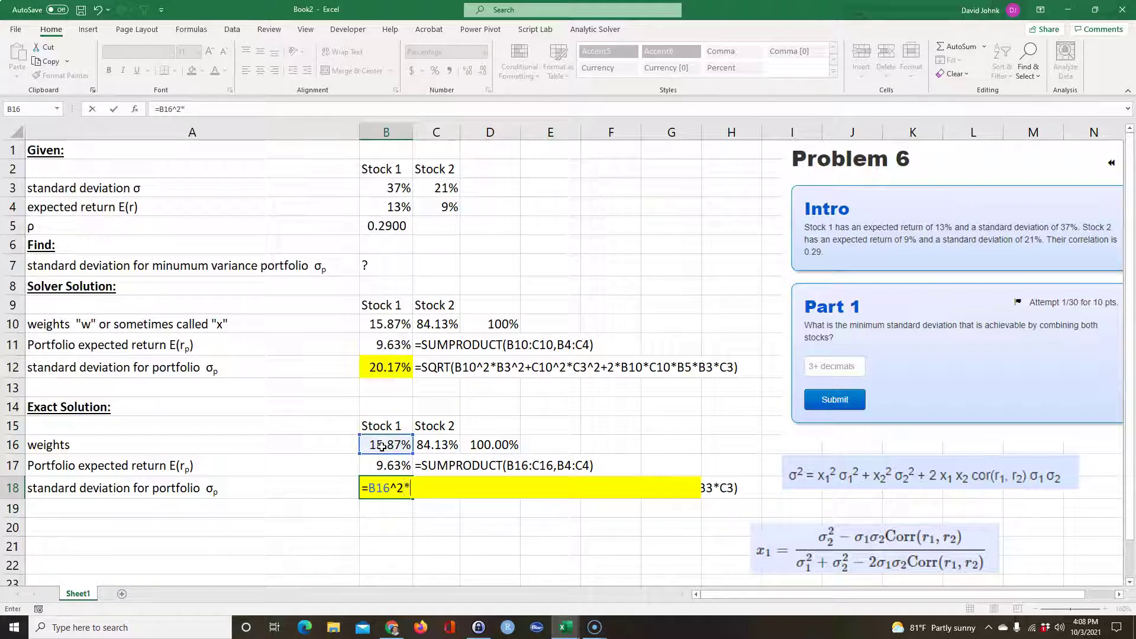
text(^2*)
click(387, 188)
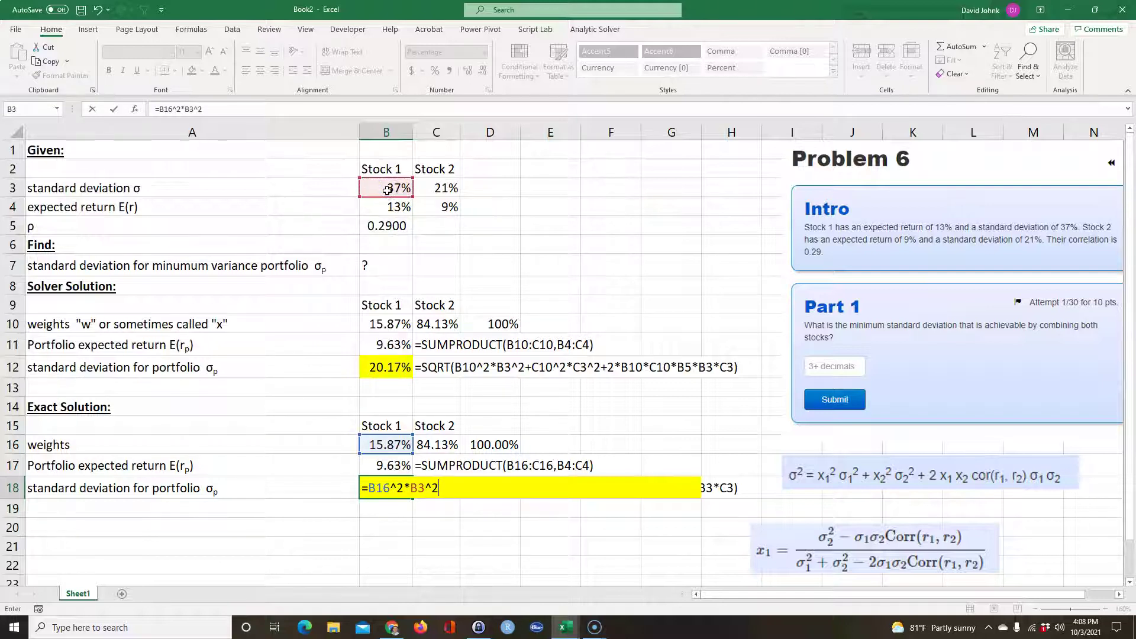
click(433, 451)
text(^2*)
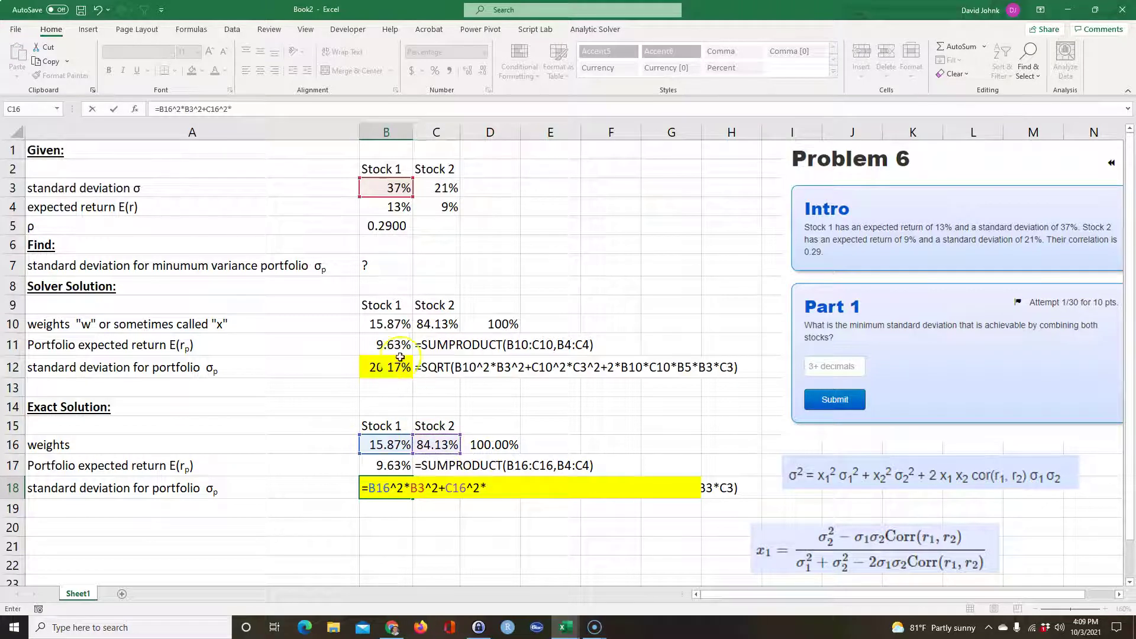
click(442, 190)
text(^2+)
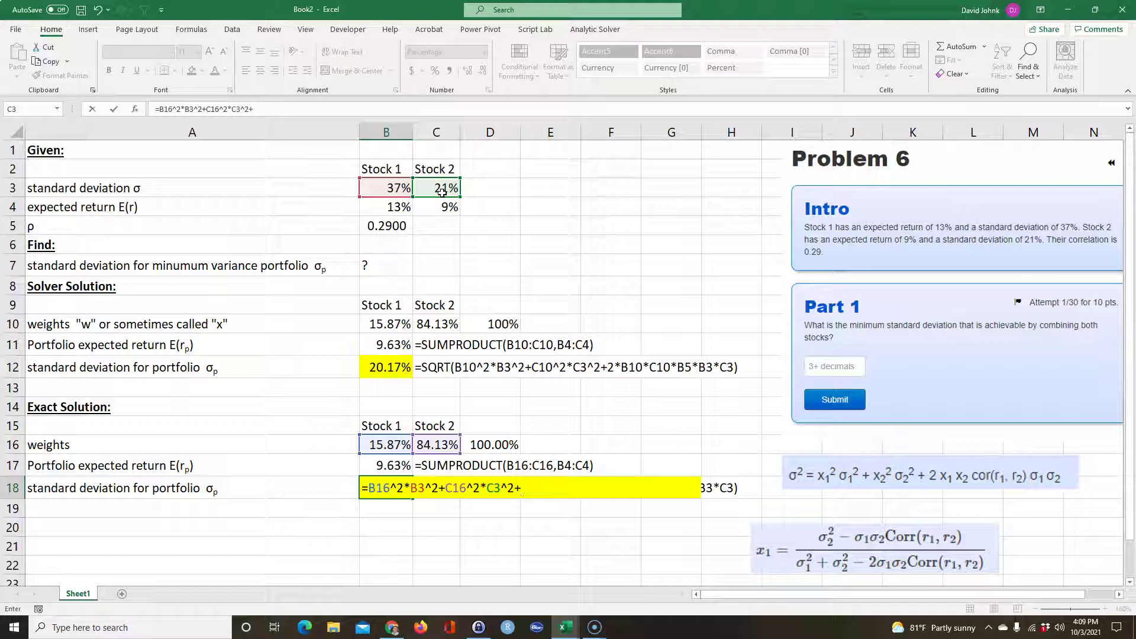
Step: Append the correlation term 2*B16*C16*B5*B3*C3 to the B18 formula
click(428, 186)
text(+2*)
click(382, 445)
text(*)
click(431, 442)
text(*)
click(385, 226)
text(*)
click(383, 190)
text(*)
click(438, 189)
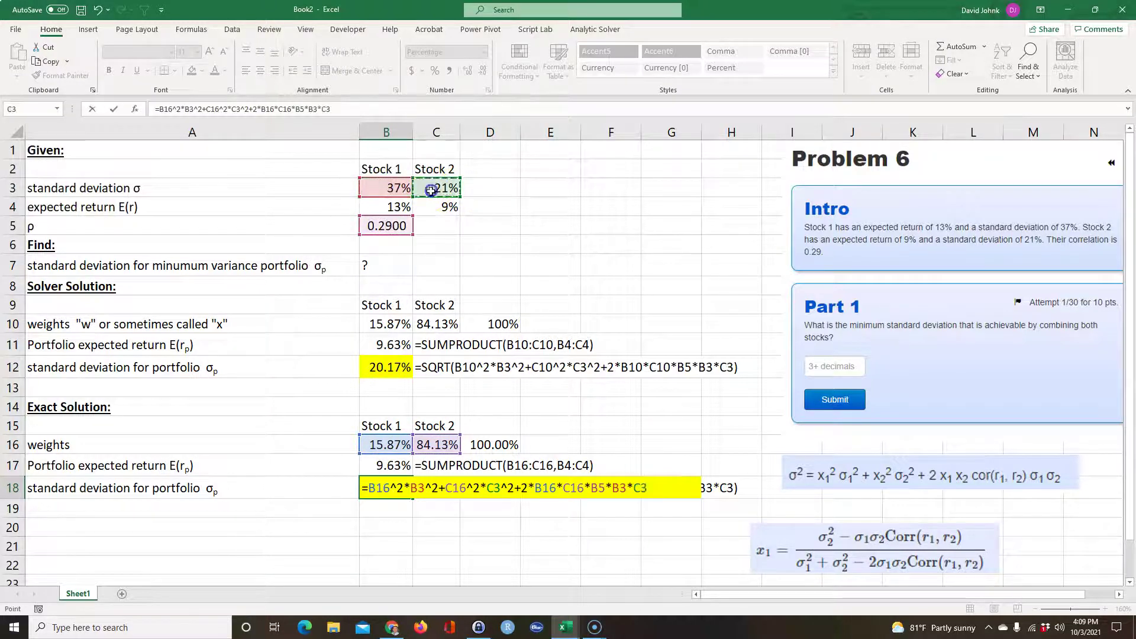
Step: Wrap the whole B18 variance expression in SQRT and enter the formula
click(367, 487)
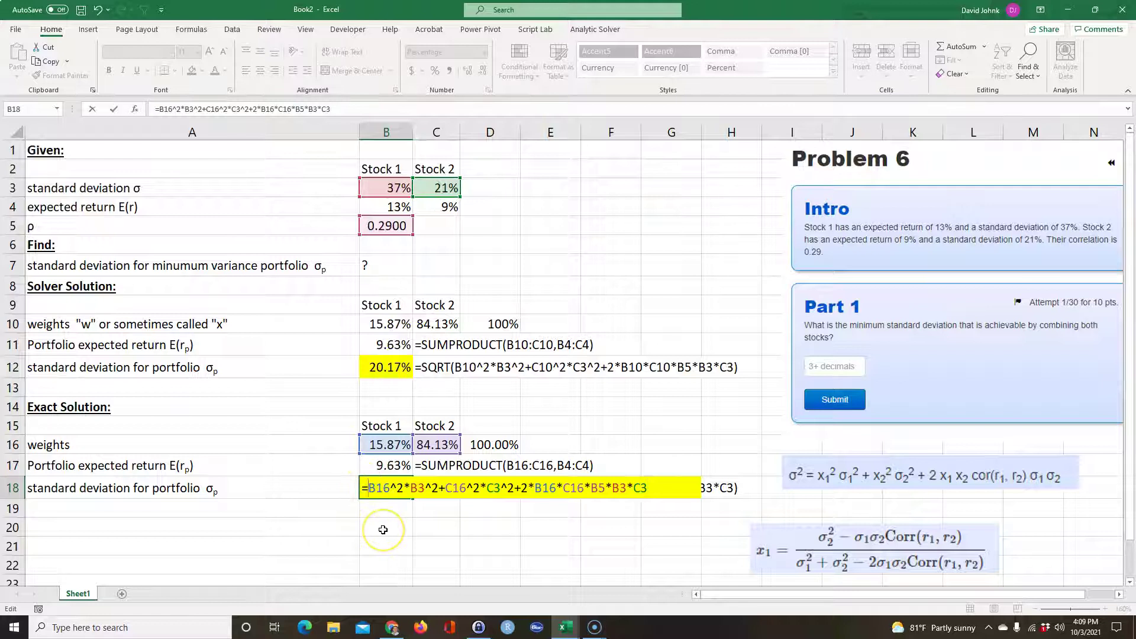
text(sqrt()
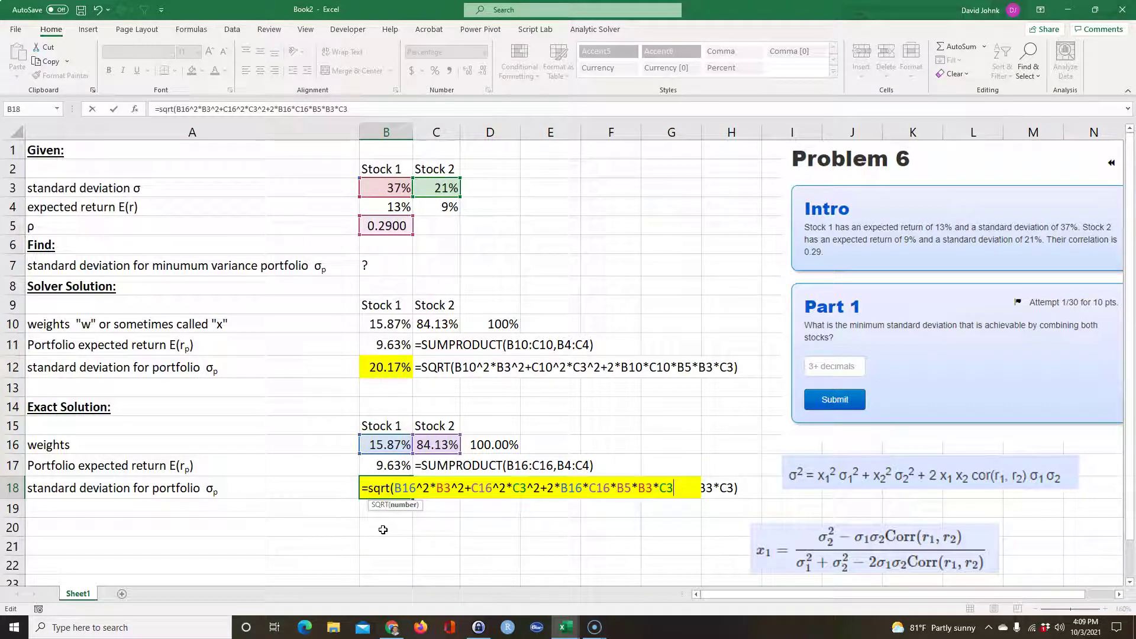
key(Return)
drag(513, 558, 513, 554)
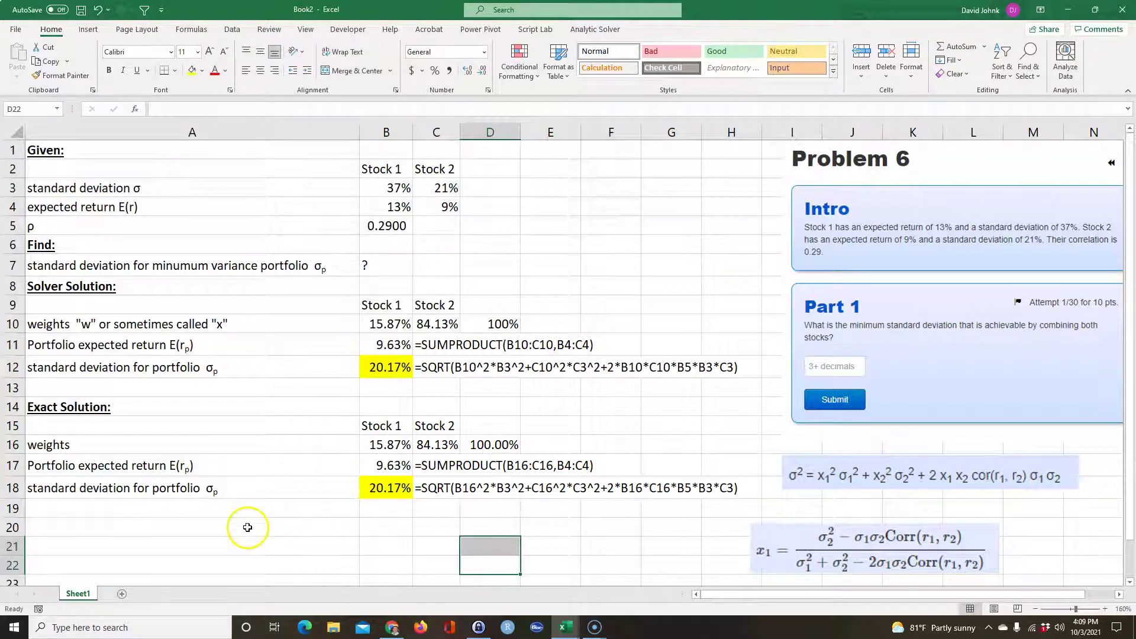
Step: Move the x1 weight formula picture up and over so it sits just below the variance formula picture
drag(791, 531, 828, 506)
click(663, 527)
click(474, 528)
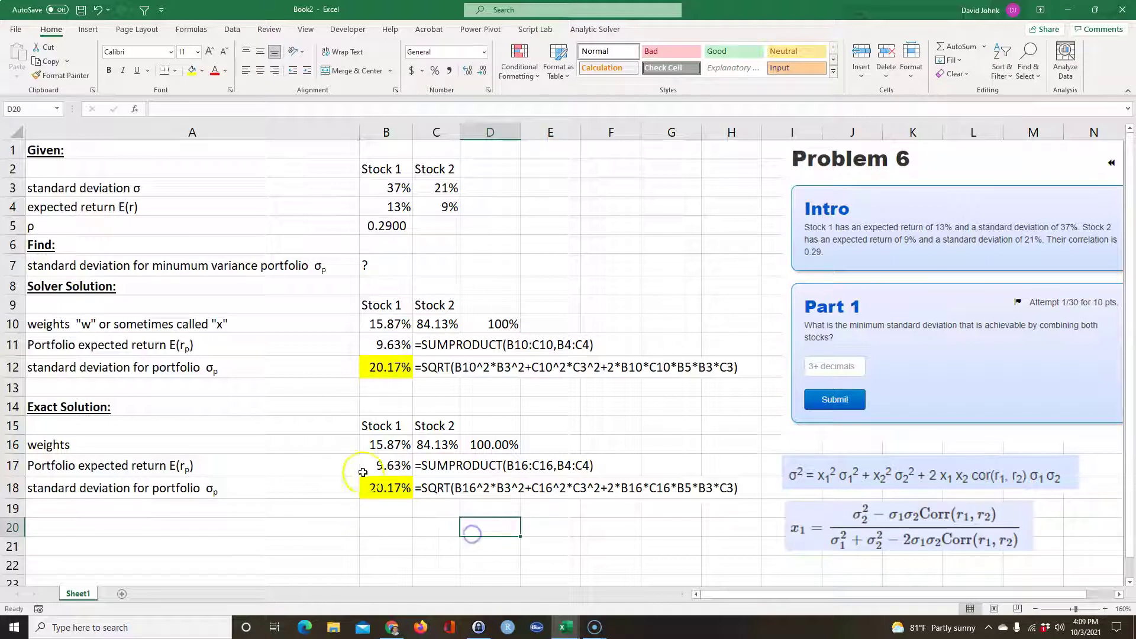
Step: Compare the exact solution's weights, expected return and standard deviation in rows 16 to 18 with the Solver solution block
click(370, 468)
click(364, 504)
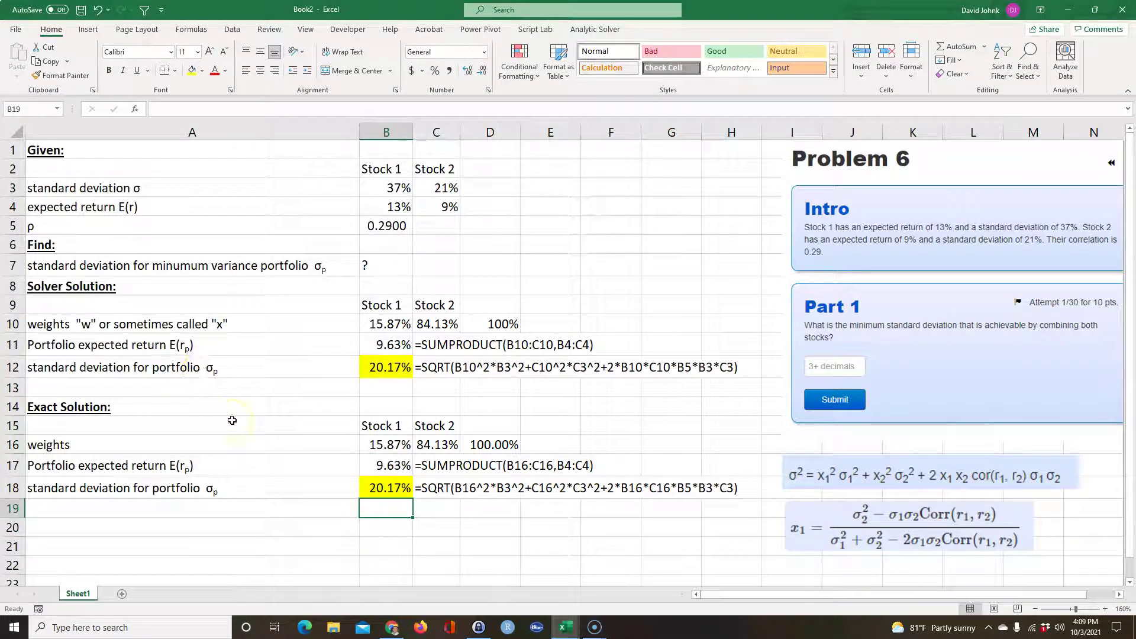
click(198, 518)
drag(77, 447, 403, 491)
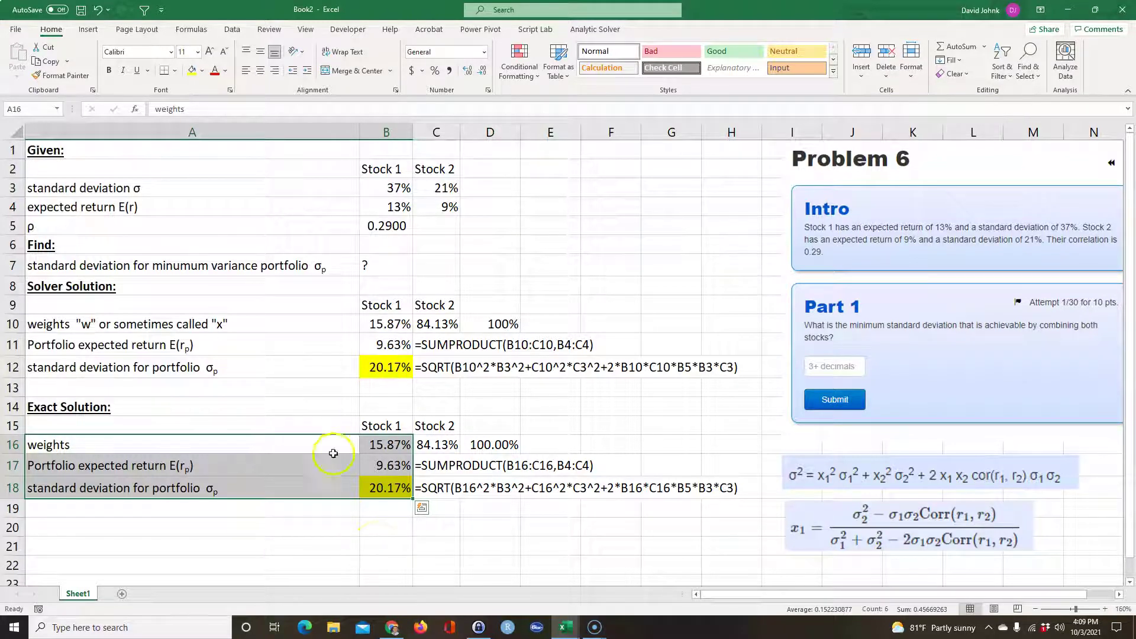
click(225, 371)
drag(133, 490, 116, 460)
drag(65, 287, 383, 381)
click(216, 492)
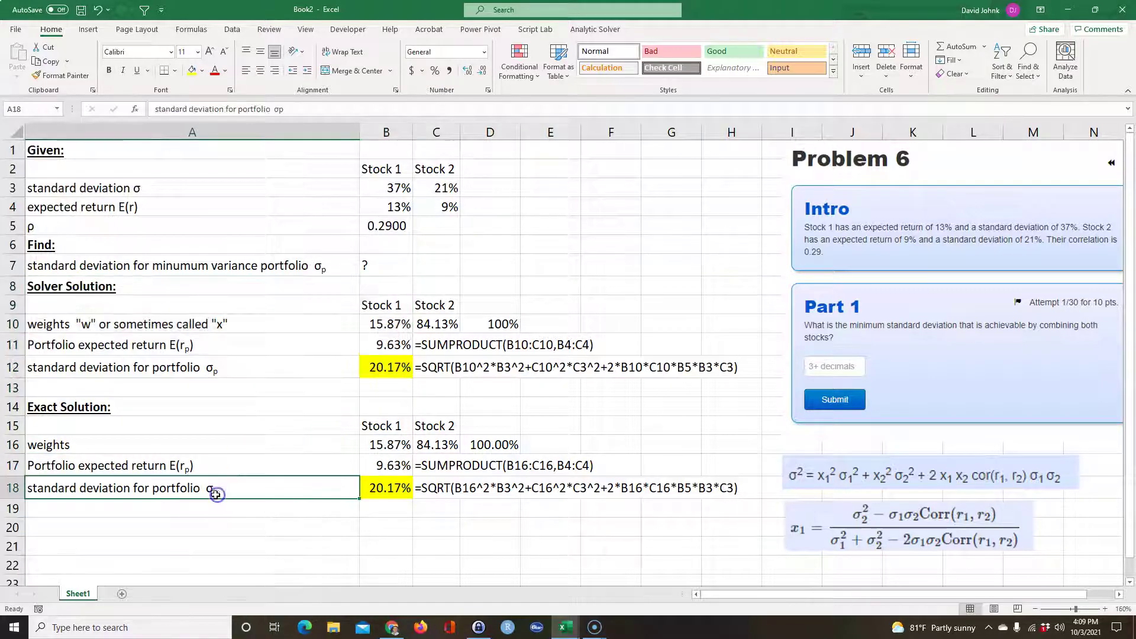
Step: Nudge the x1 weight formula picture slightly beneath the variance formula and deselect it
mouse_move(829, 509)
mouse_down()
mouse_move(762, 521)
mouse_move(828, 509)
mouse_up()
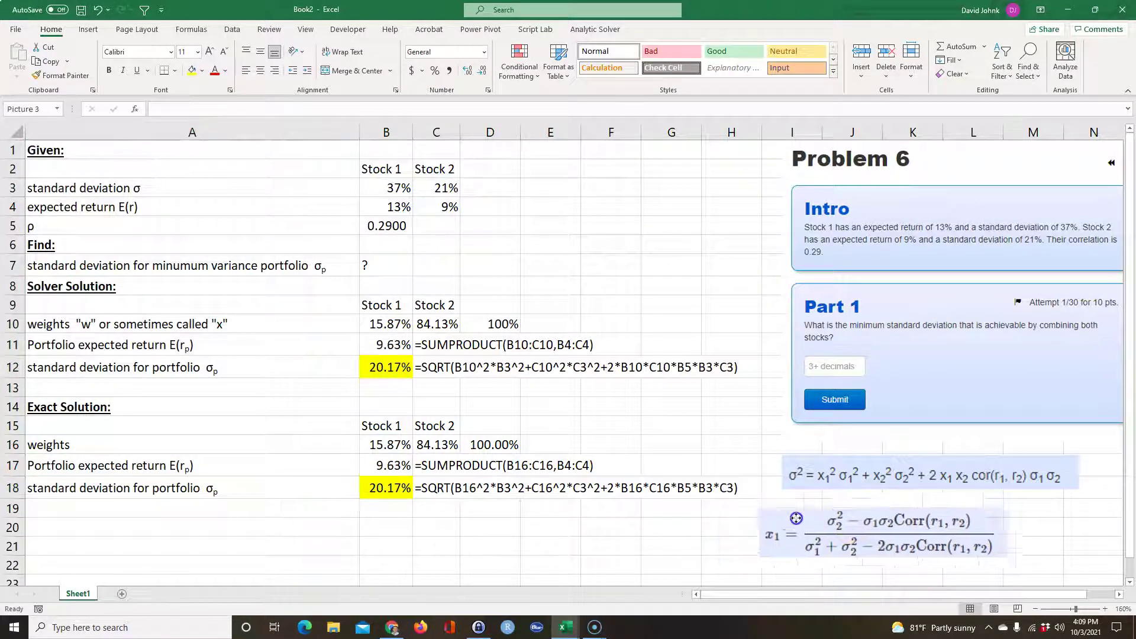
click(637, 533)
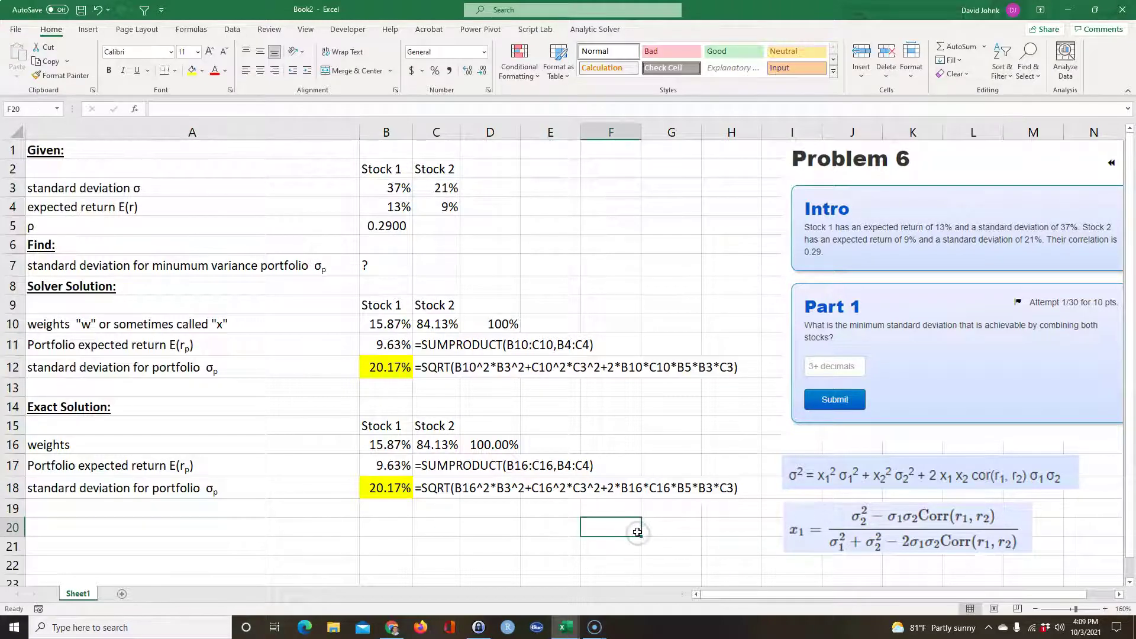